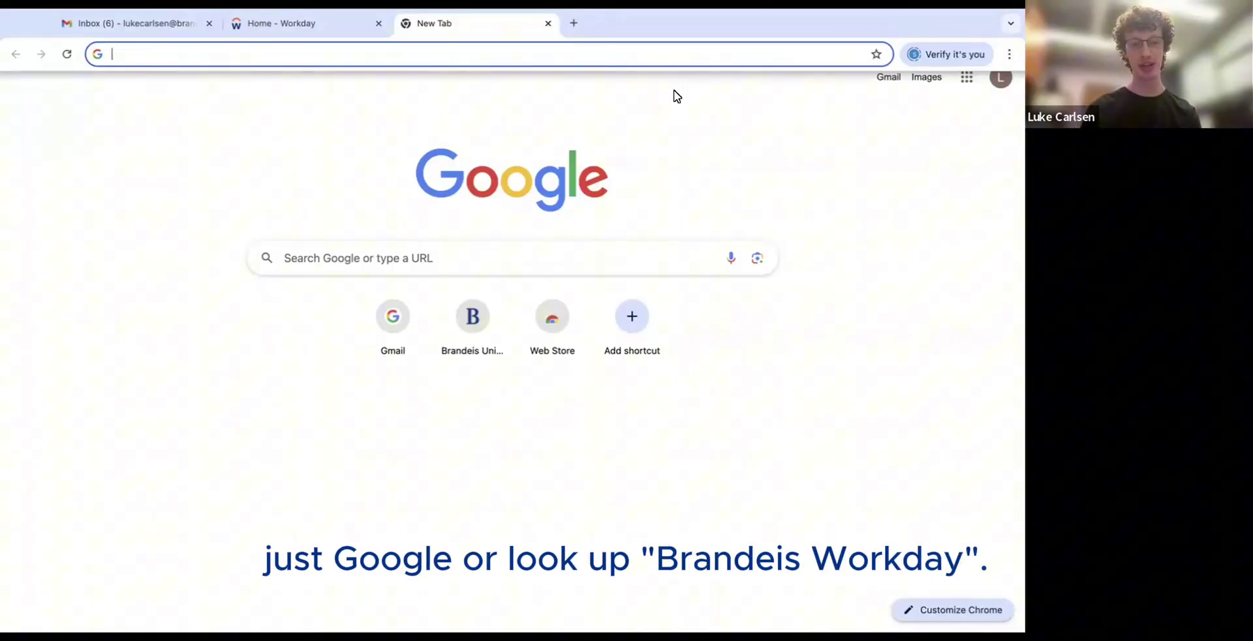
# - Search Google for 'brandeis workday' and follow 'Workday at Brandeis' to LOG IN TO WORKDAY
pyautogui.write('brandeis workday')
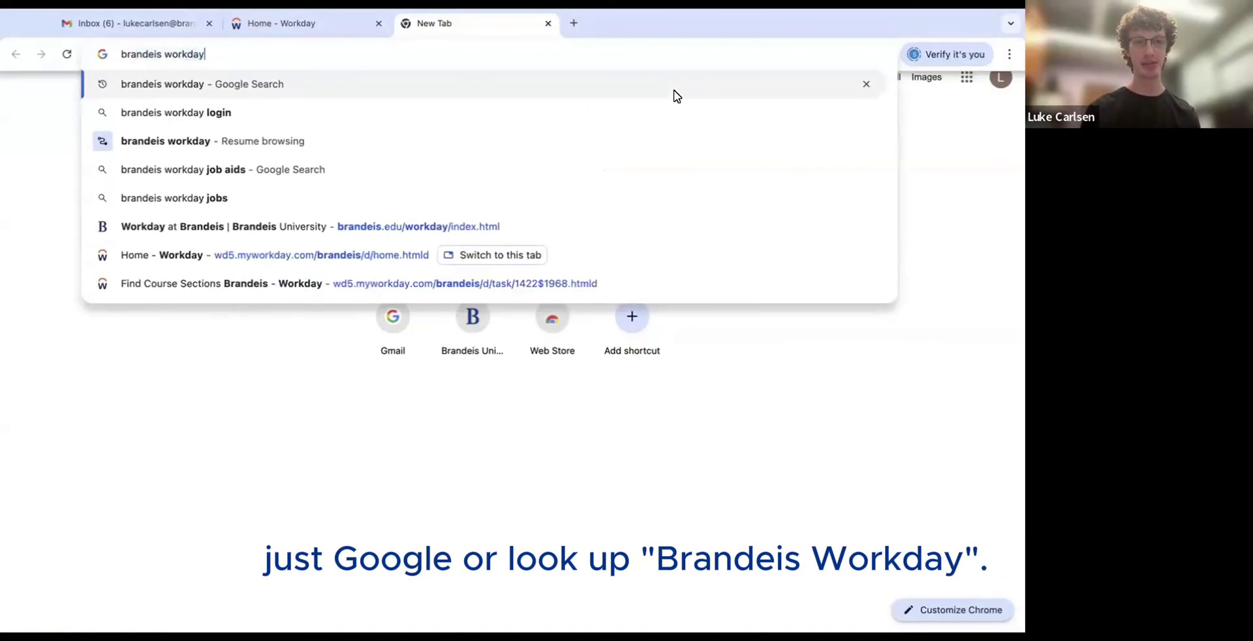
pyautogui.press('Return')
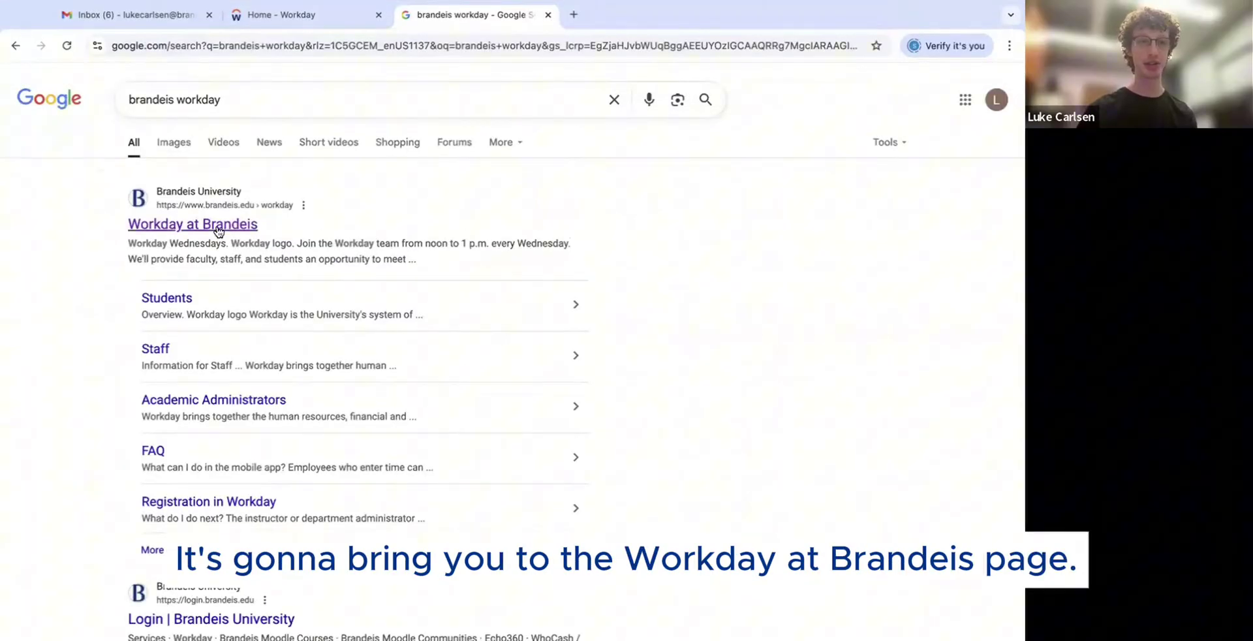
pyautogui.click(219, 226)
pyautogui.scroll(-8, 343, 319)
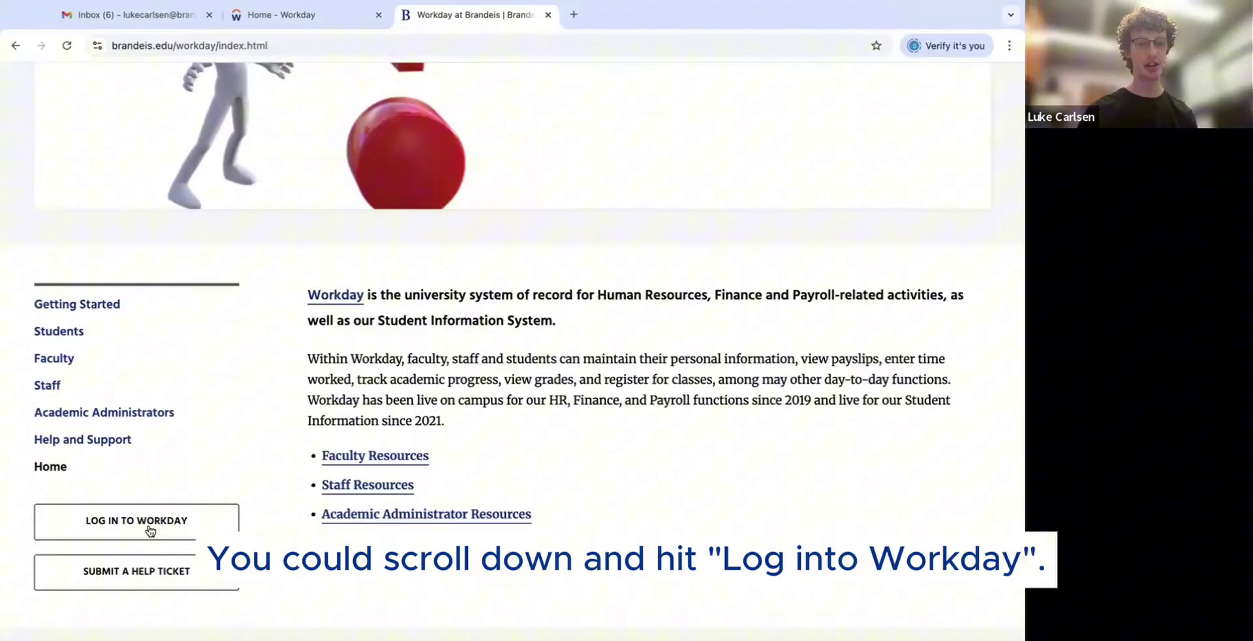
pyautogui.click(149, 529)
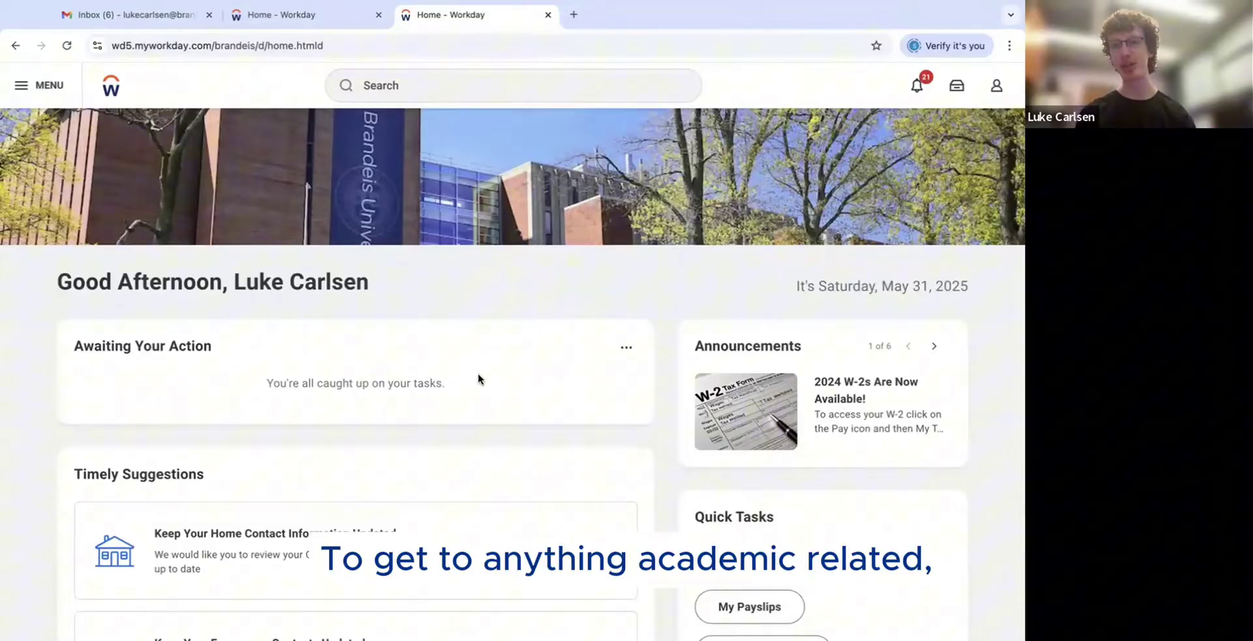
# - Go to Academics from the Workday menu and scroll through its dashboard
pyautogui.click(56, 95)
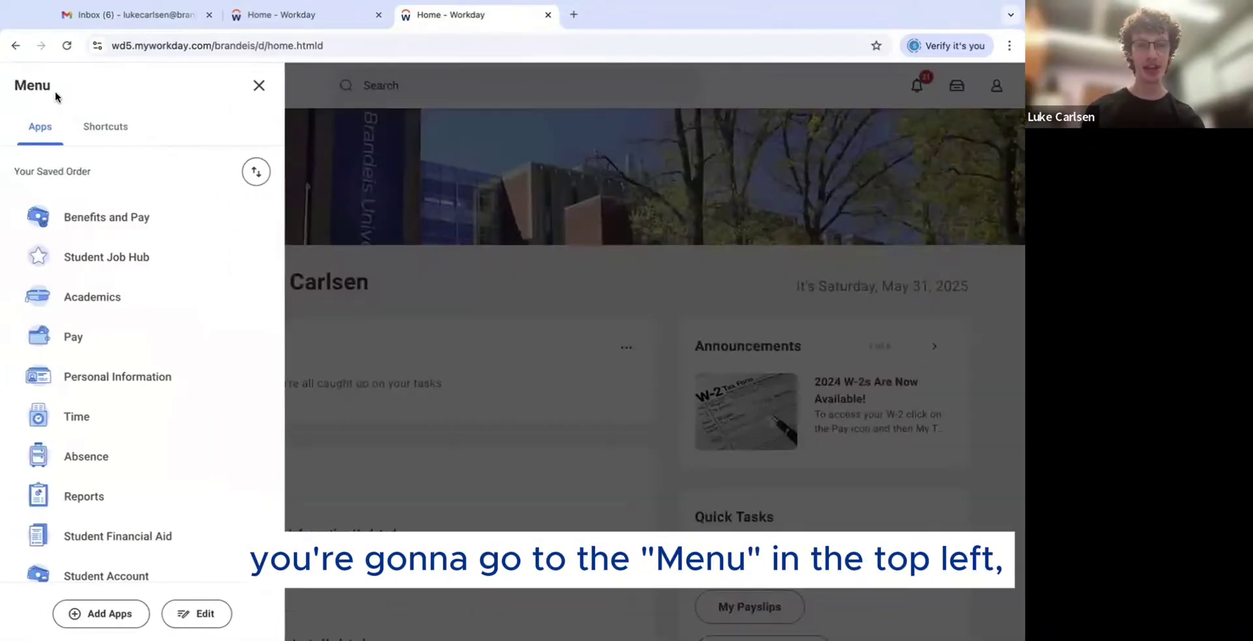
pyautogui.click(85, 302)
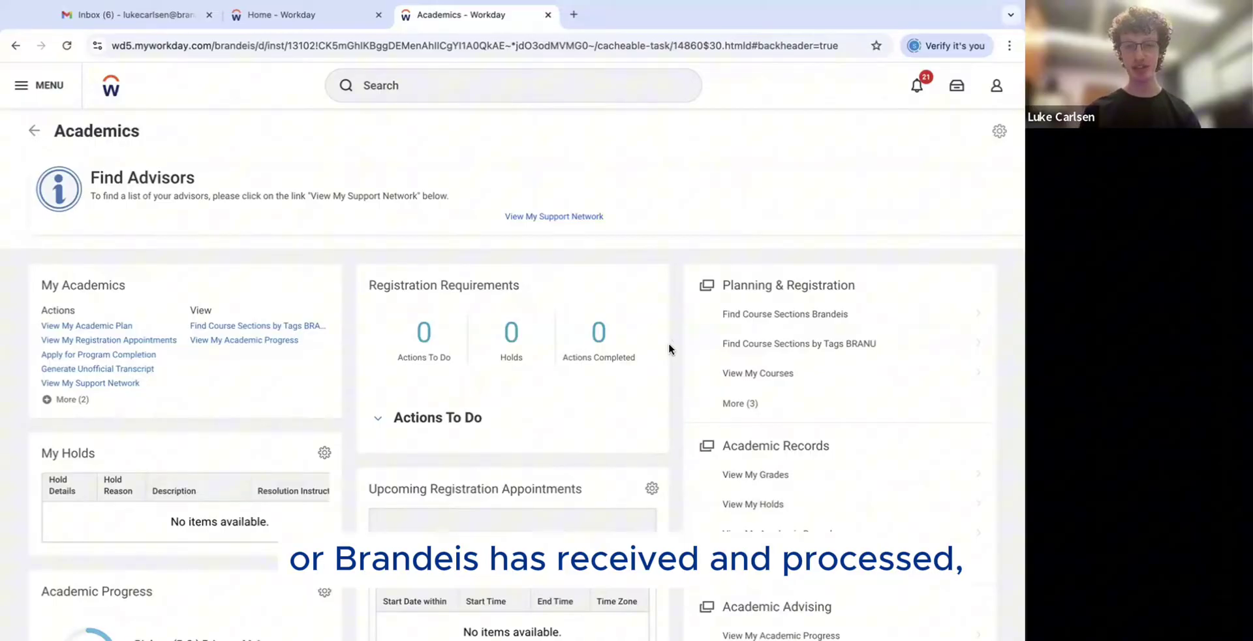
pyautogui.scroll(-2, 684, 395)
pyautogui.scroll(-2, 685, 397)
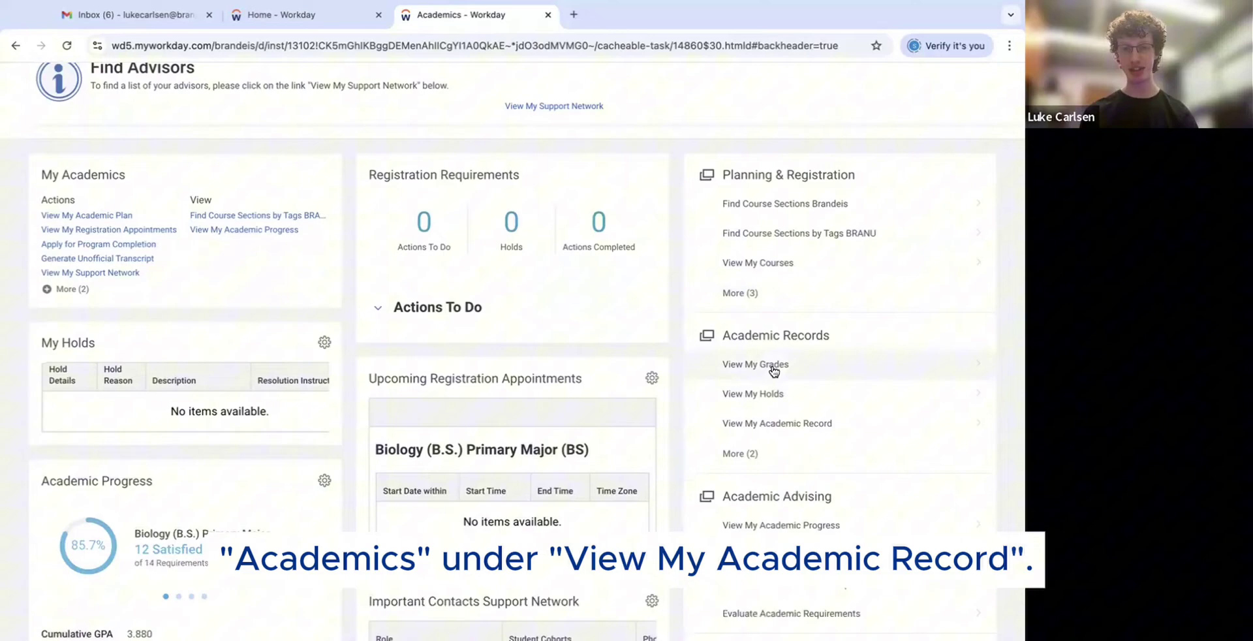
# - Open View My Academic Record and review grades, cumulative totals and transfer credit
pyautogui.click(775, 426)
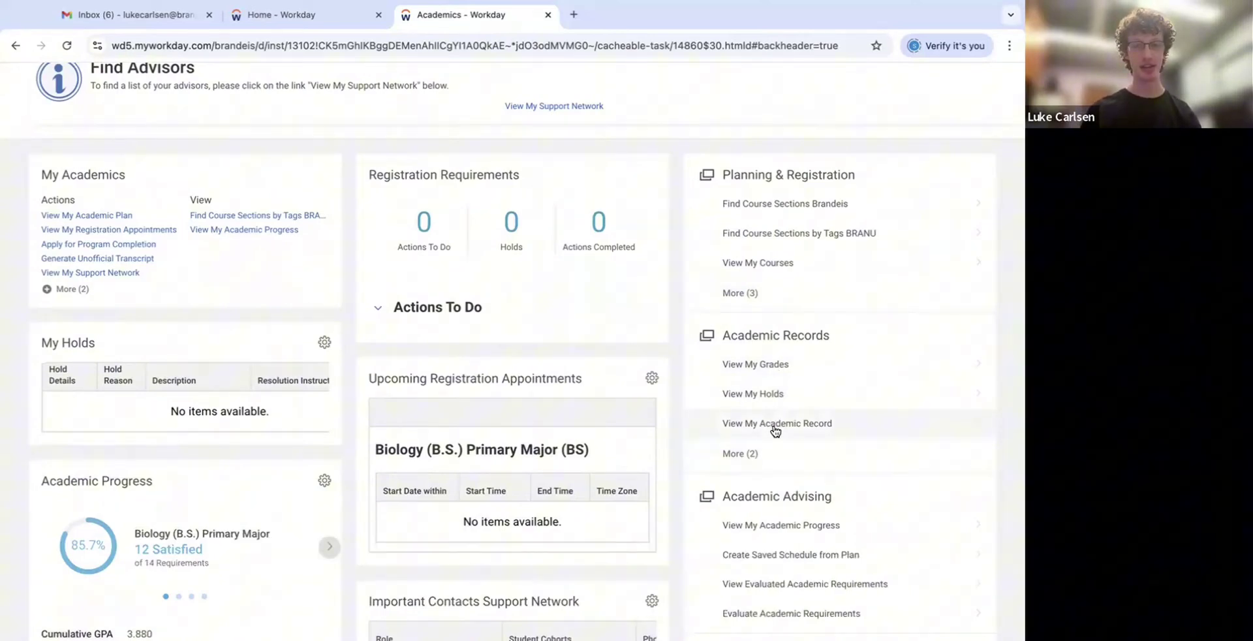
pyautogui.scroll(-20, 335, 354)
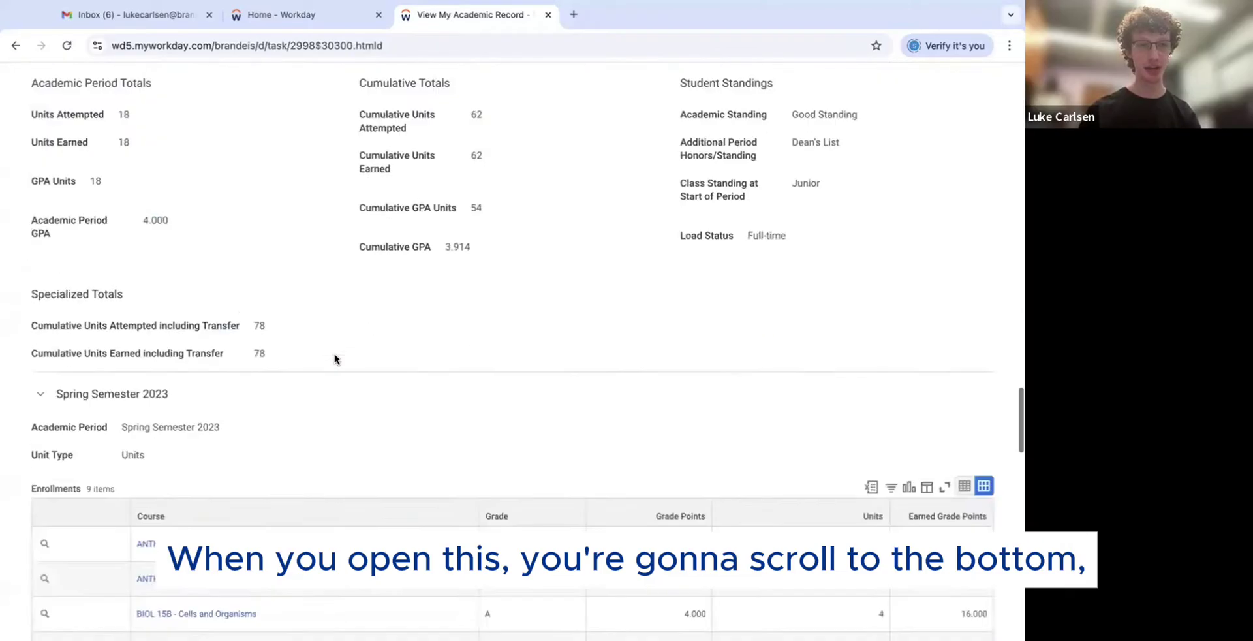
pyautogui.scroll(1, 334, 353)
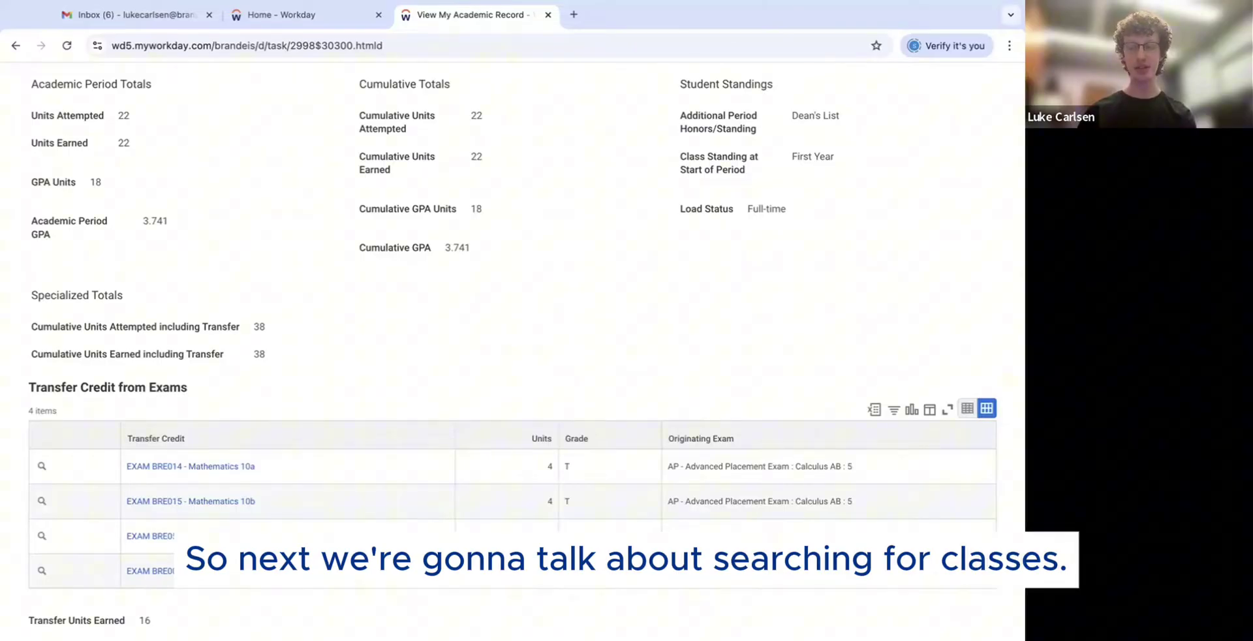
pyautogui.scroll(15, 643, 382)
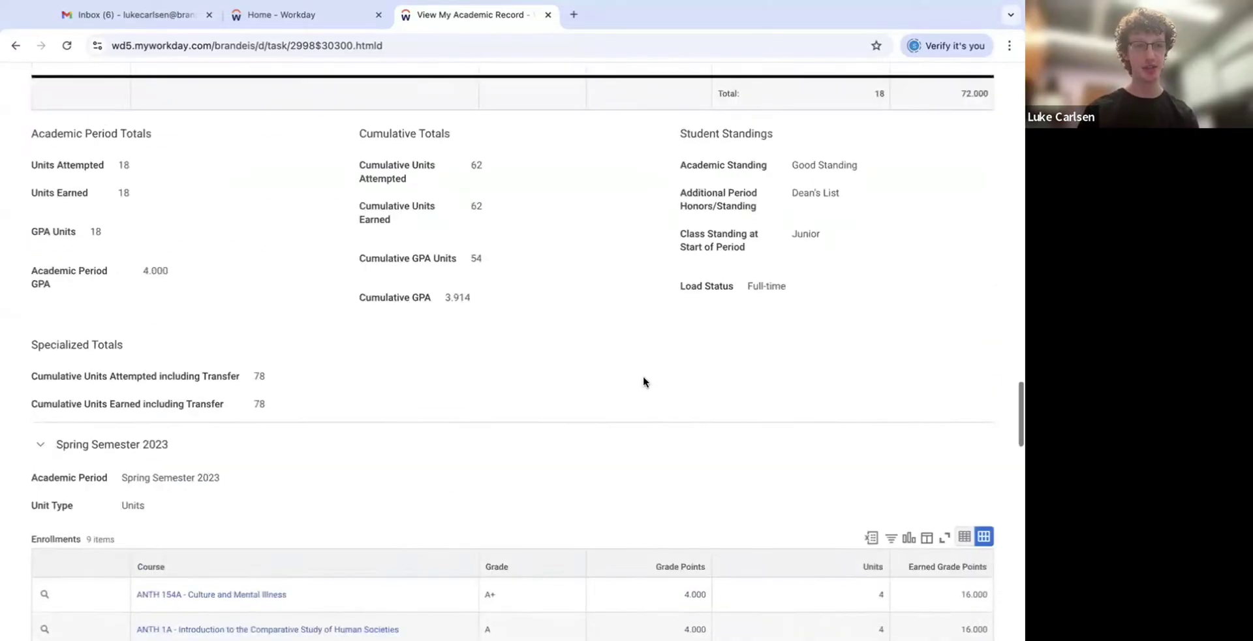
# - Return to Workday Academics, then Google 'brandeis registrar class search' in a new tab
pyautogui.click(38, 86)
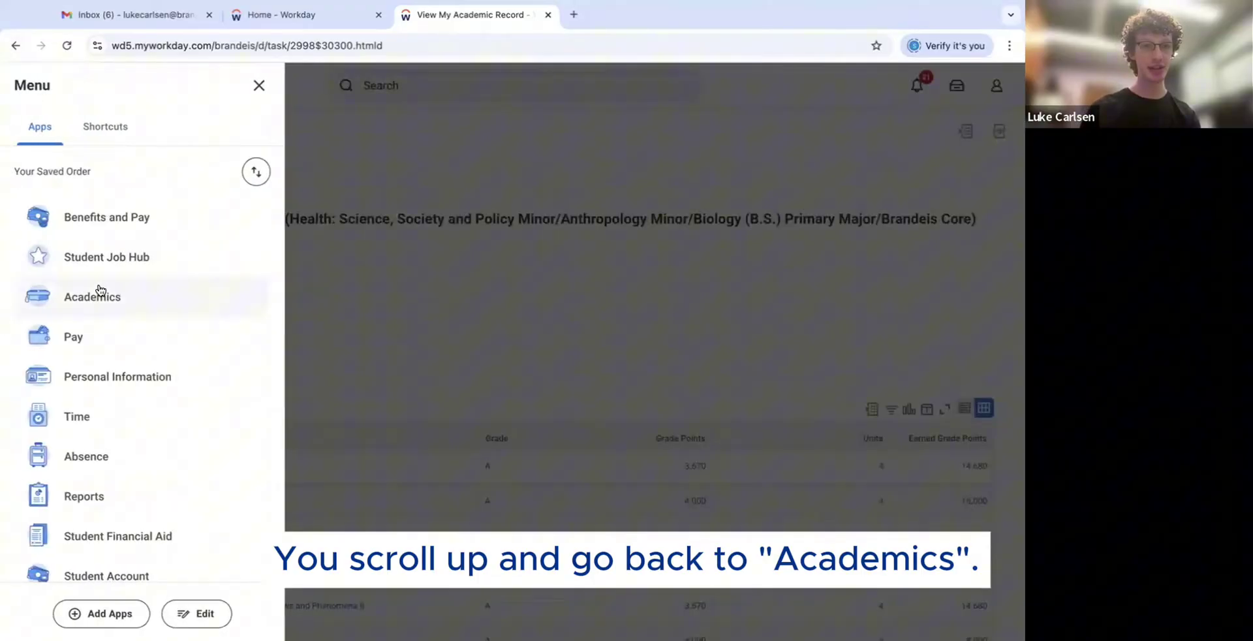
pyautogui.click(98, 289)
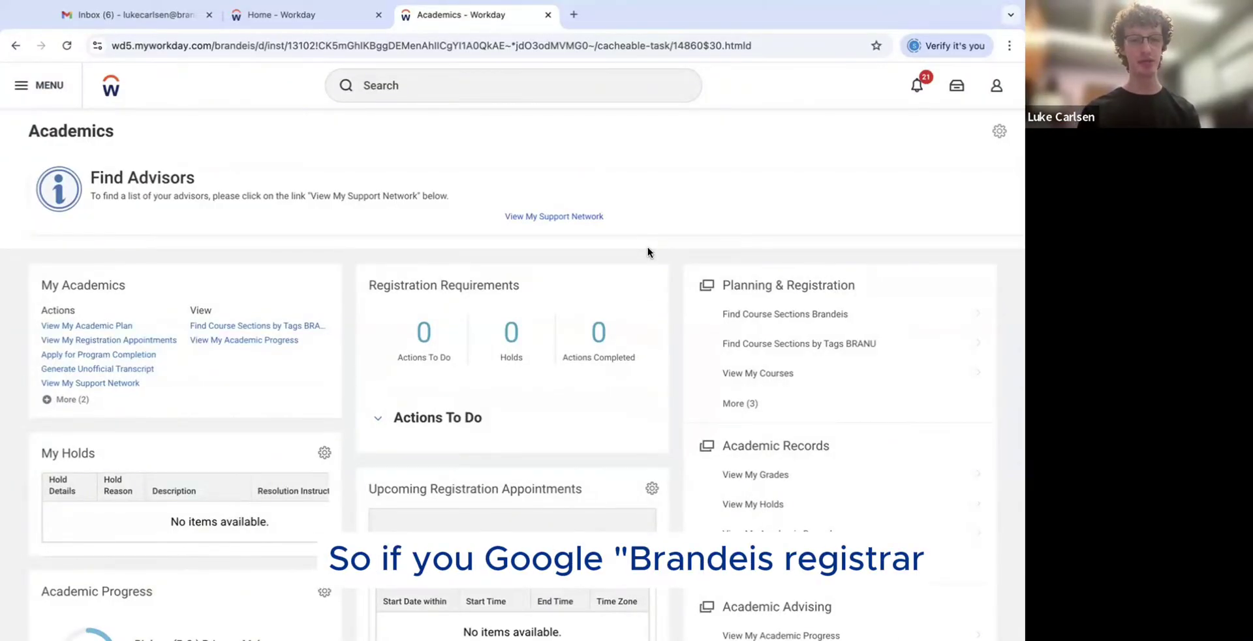
pyautogui.hotkey('ctrl', 't')
pyautogui.write('brandeis regisr')
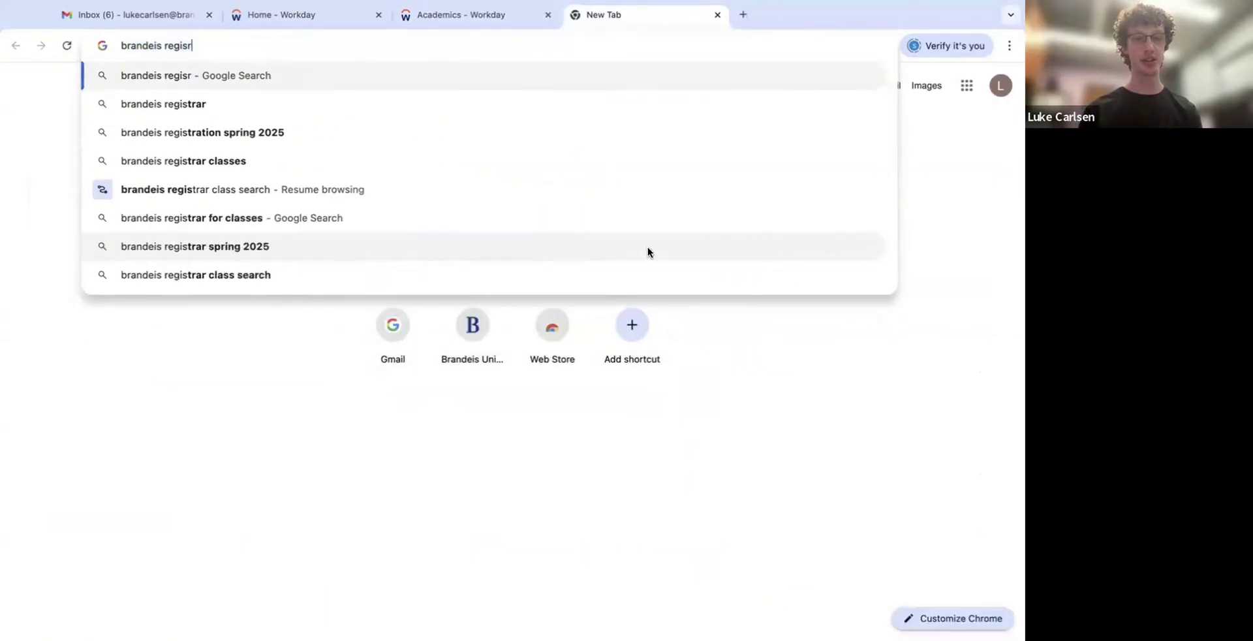
pyautogui.press('BackSpace')
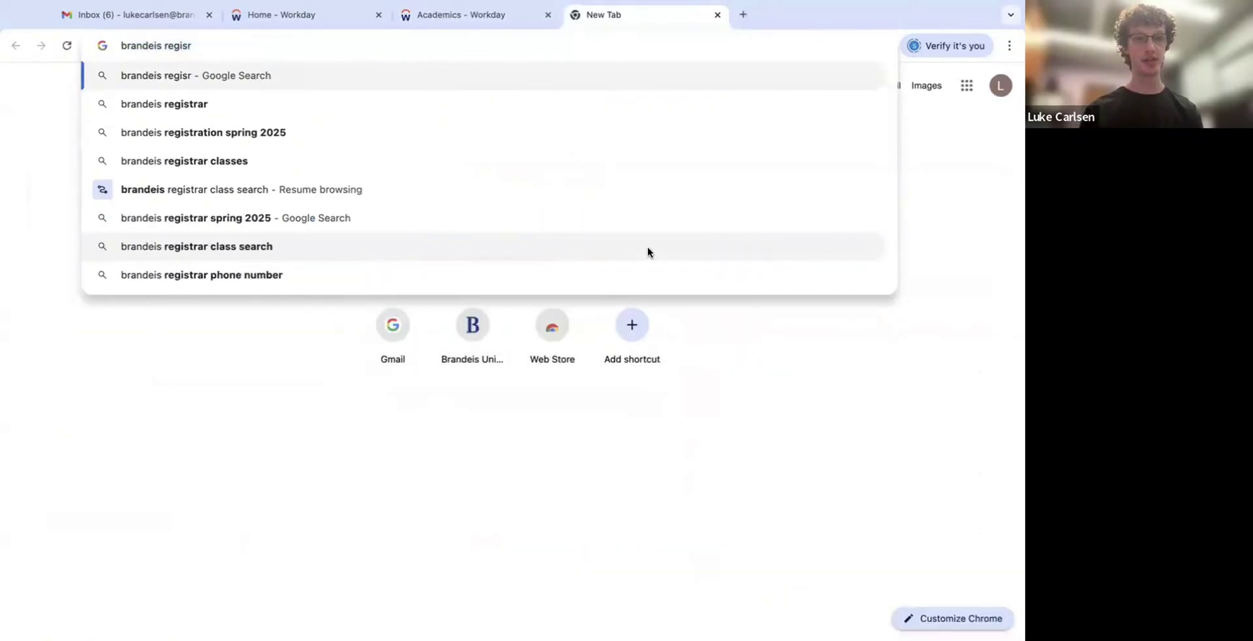
pyautogui.write('t')
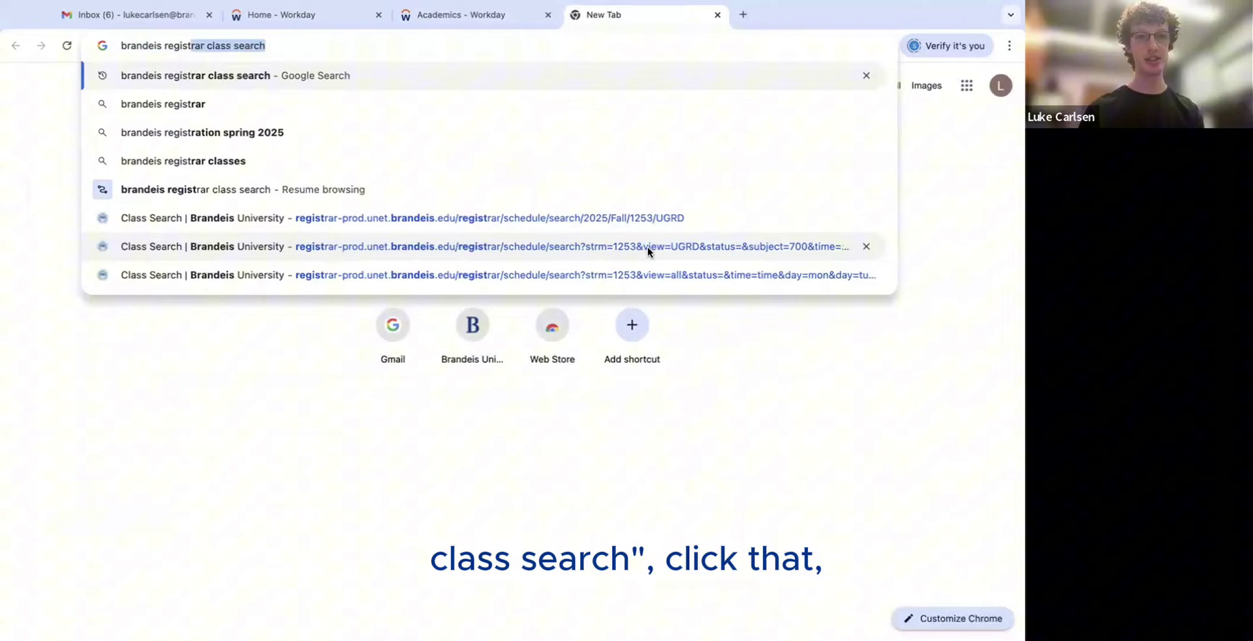
pyautogui.press('Return')
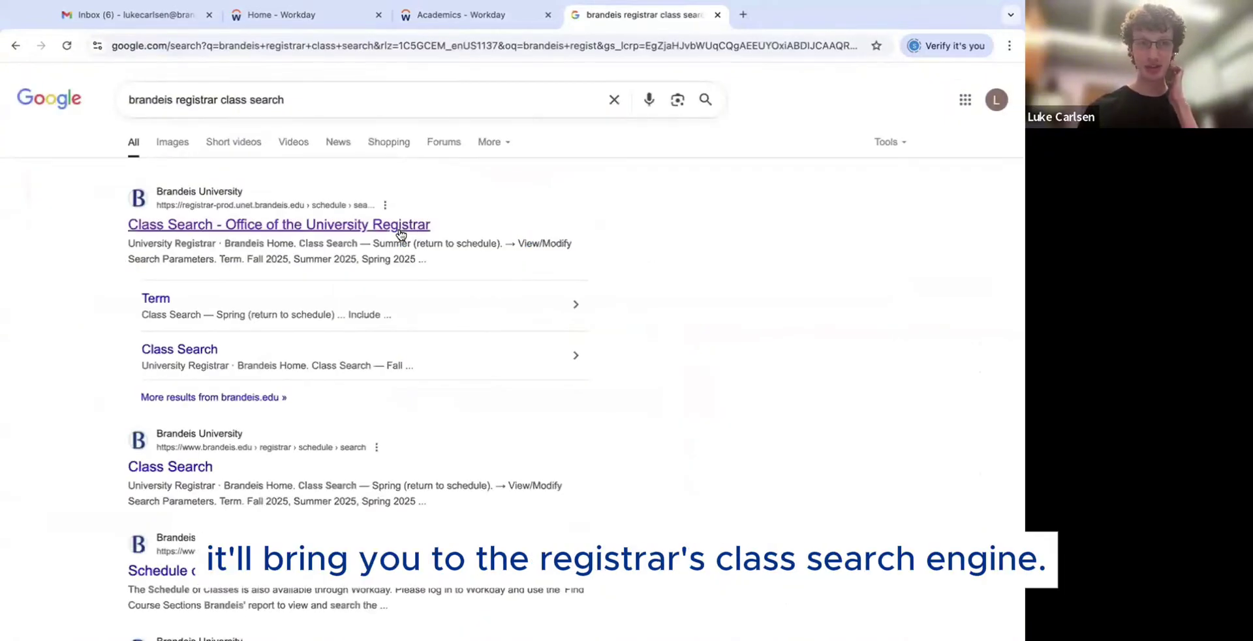
# - Open the registrar's Class Search and set Term to Fall 2025, Level to Undergraduate
pyautogui.click(400, 226)
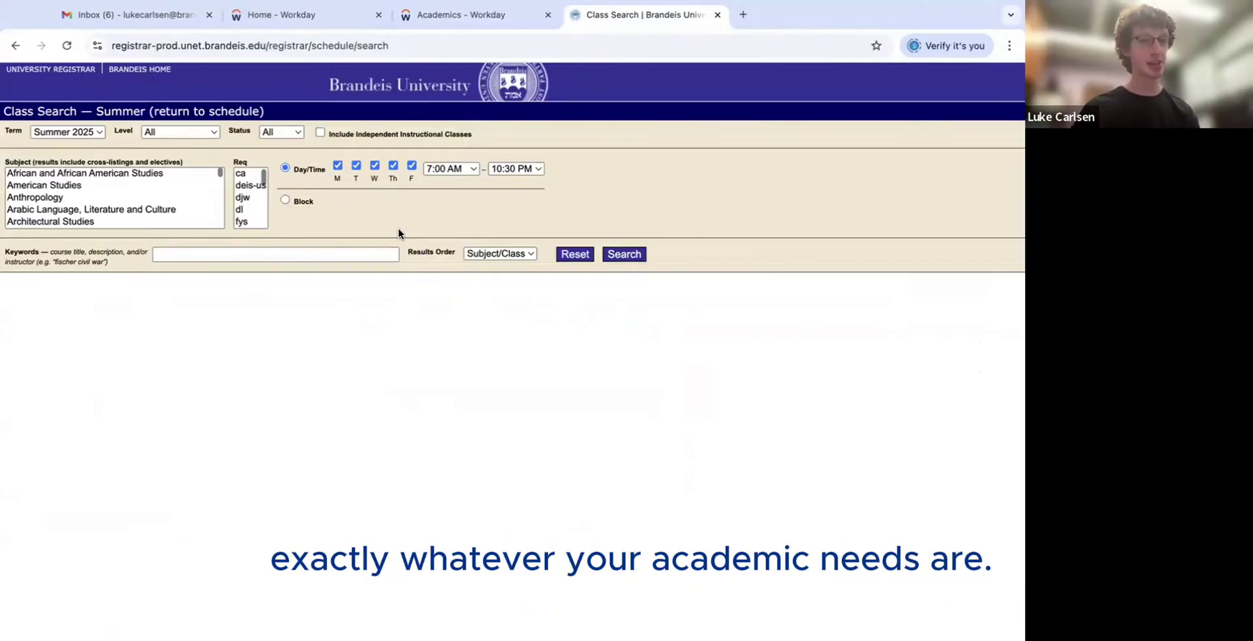
pyautogui.click(82, 134)
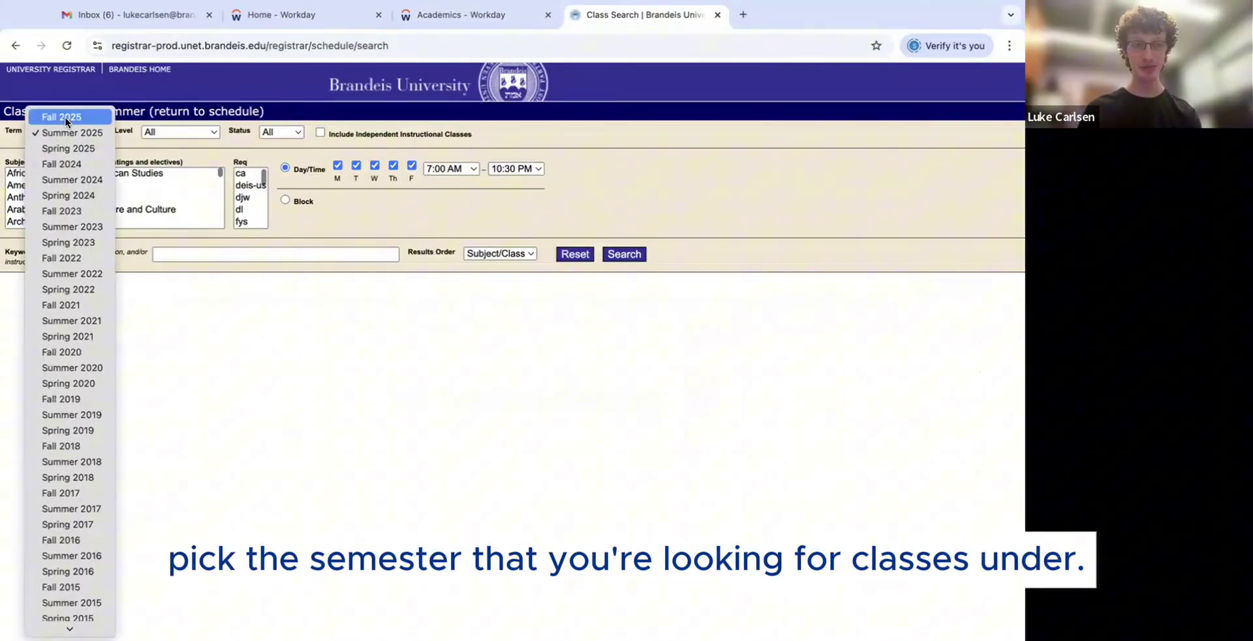
pyautogui.click(65, 118)
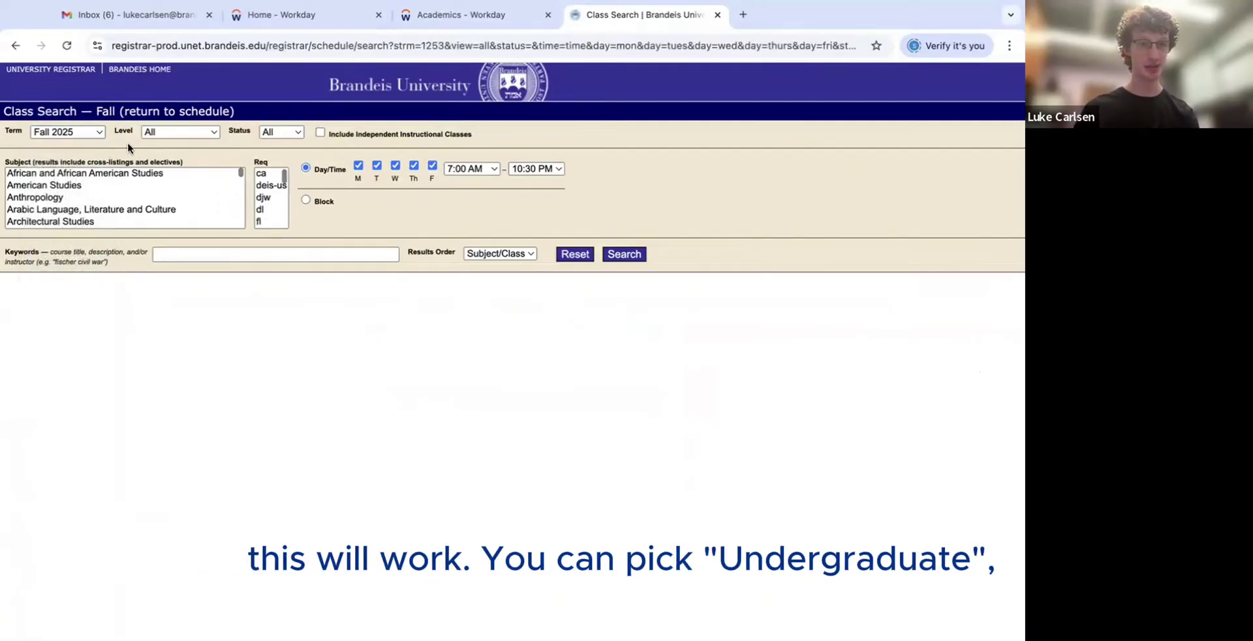
pyautogui.click(164, 133)
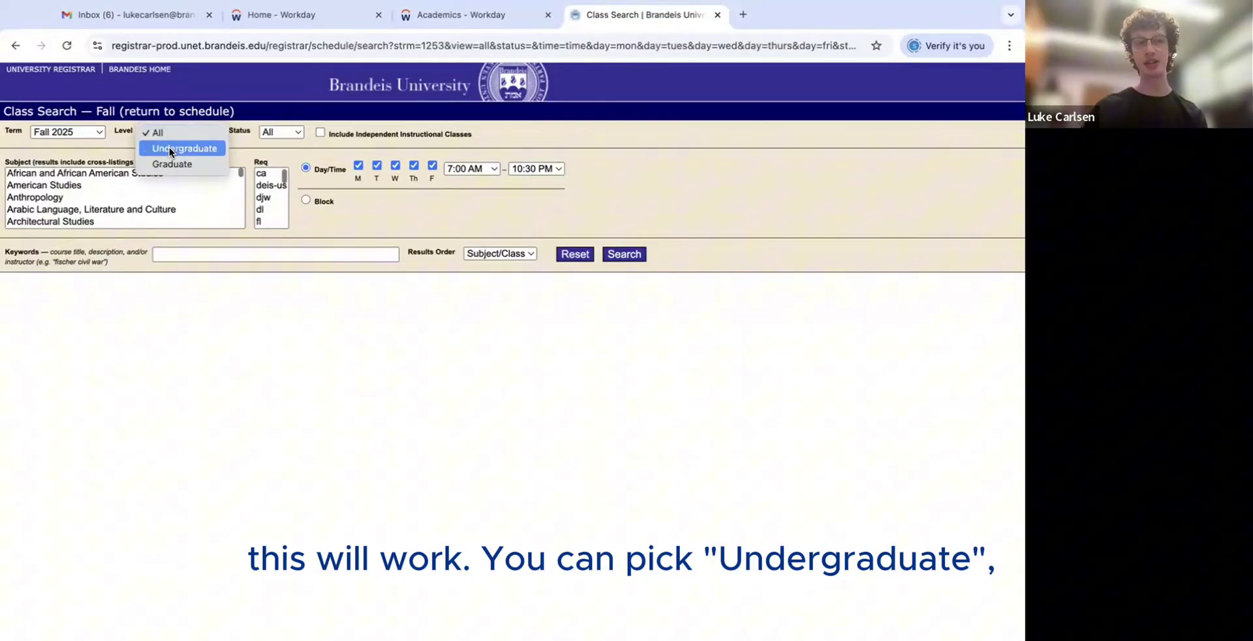
pyautogui.click(171, 149)
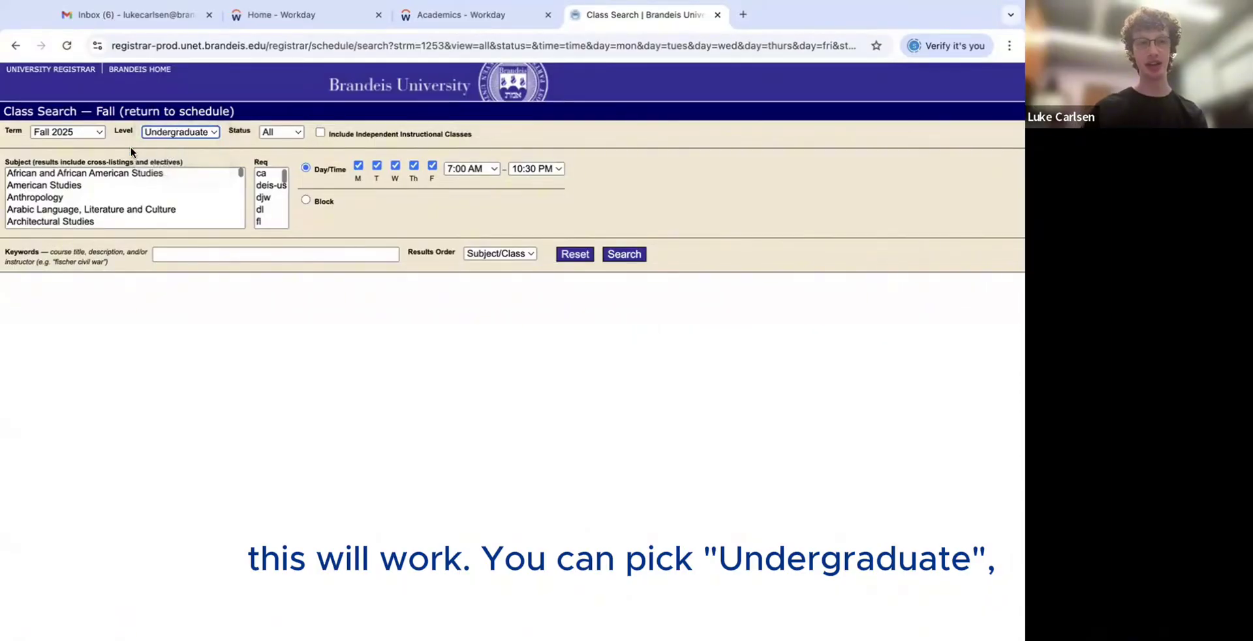
# - Filter by the dl requirement and Biology subject, then run the search
pyautogui.click(262, 210)
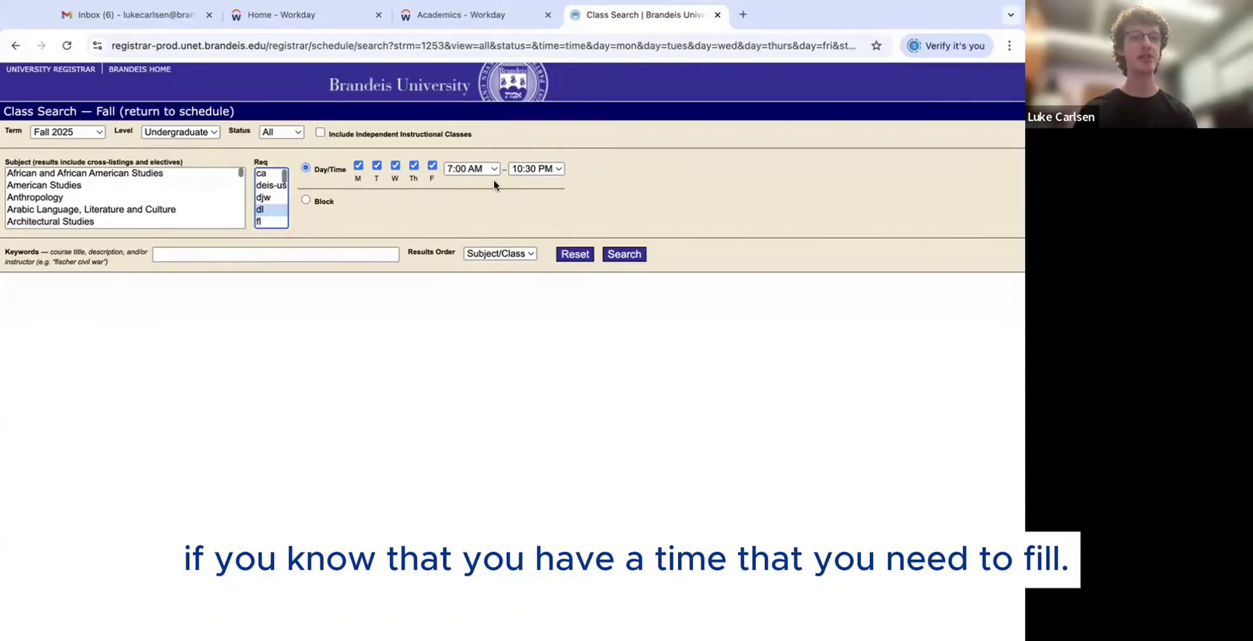
pyautogui.click(388, 255)
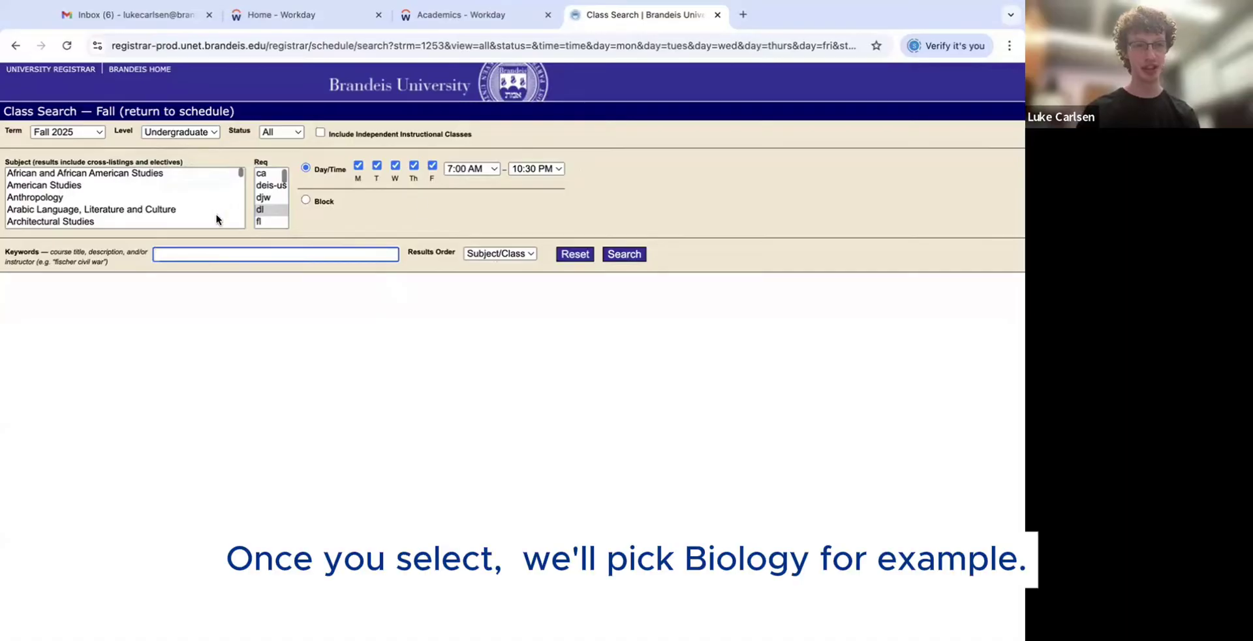
pyautogui.scroll(-2, 92, 199)
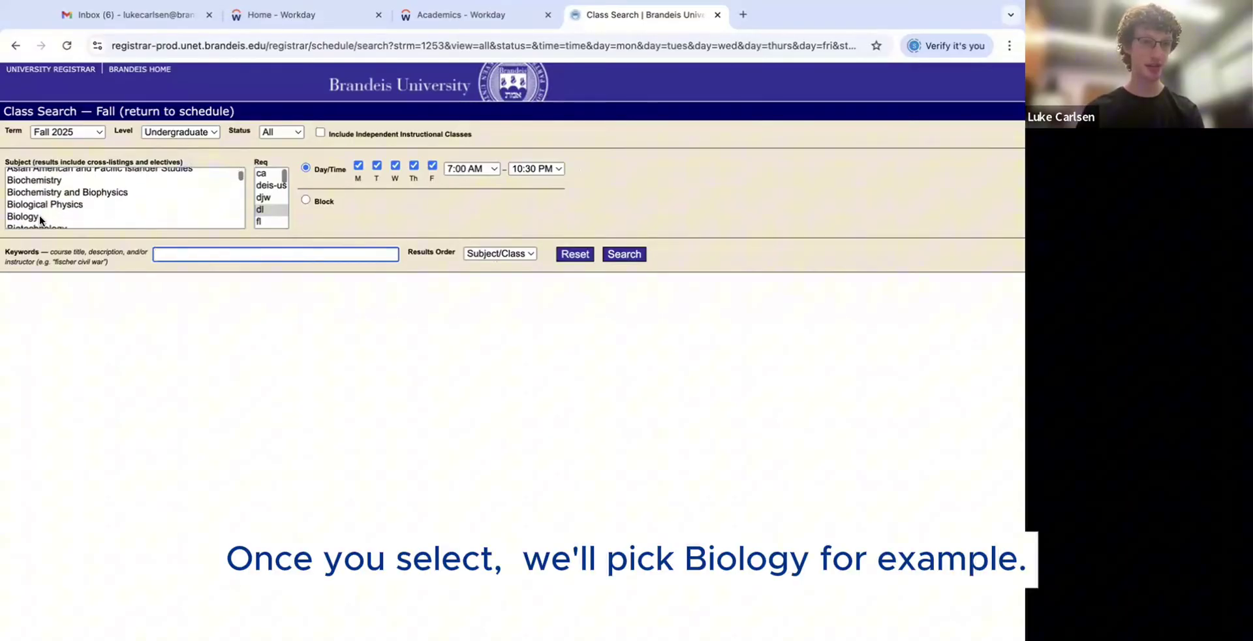
pyautogui.click(41, 218)
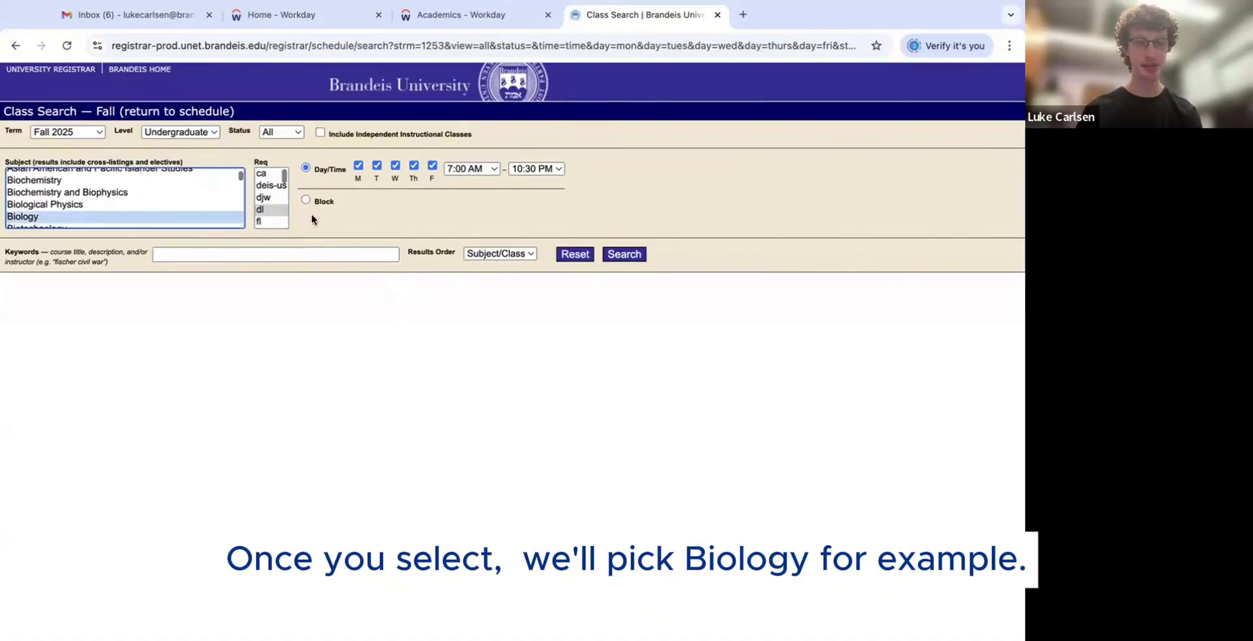
pyautogui.click(629, 252)
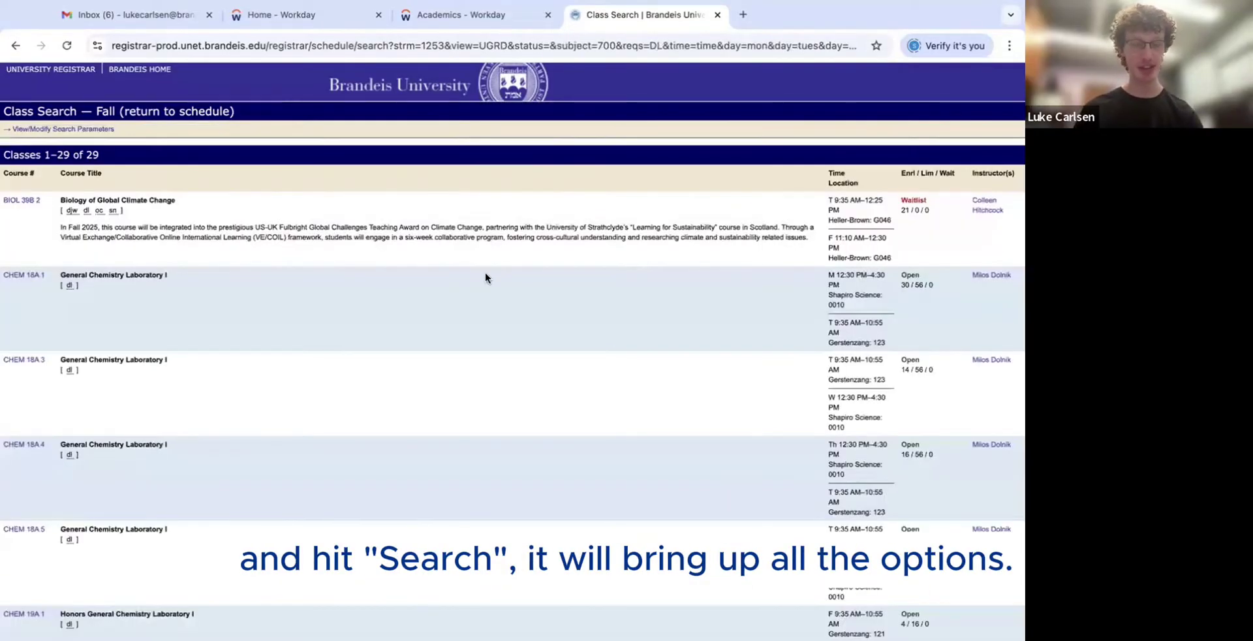
# - View the CHEM 18A description, then reset the search form to Fall 2025
pyautogui.click(28, 276)
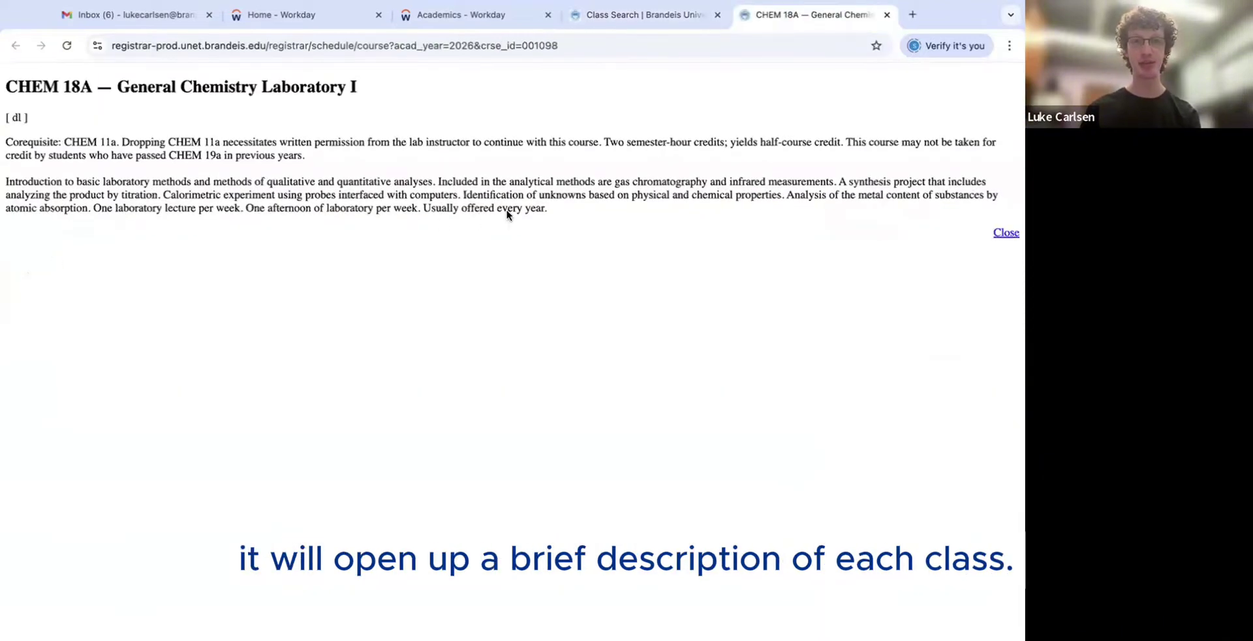
pyautogui.click(666, 12)
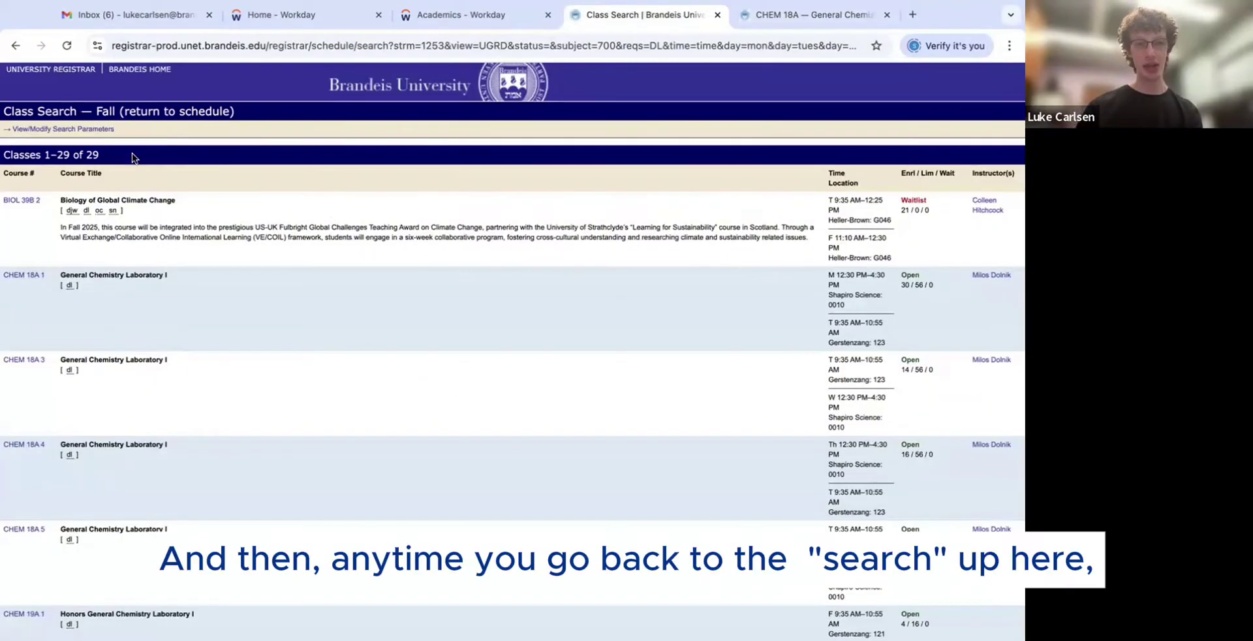
pyautogui.click(96, 131)
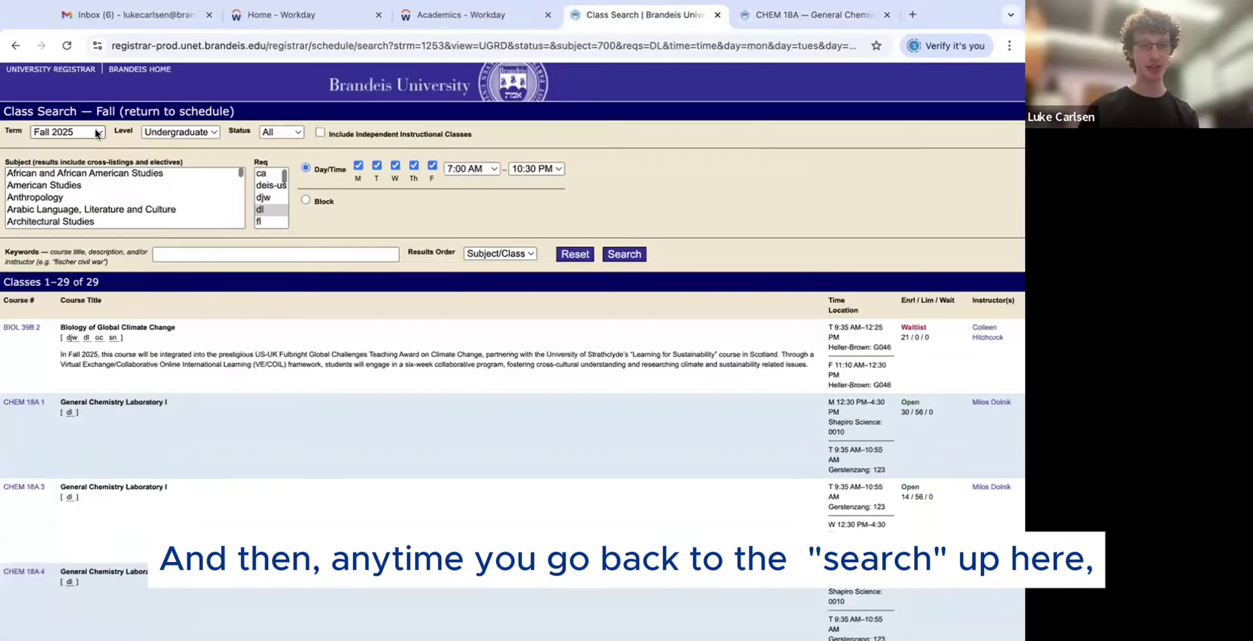
pyautogui.click(566, 255)
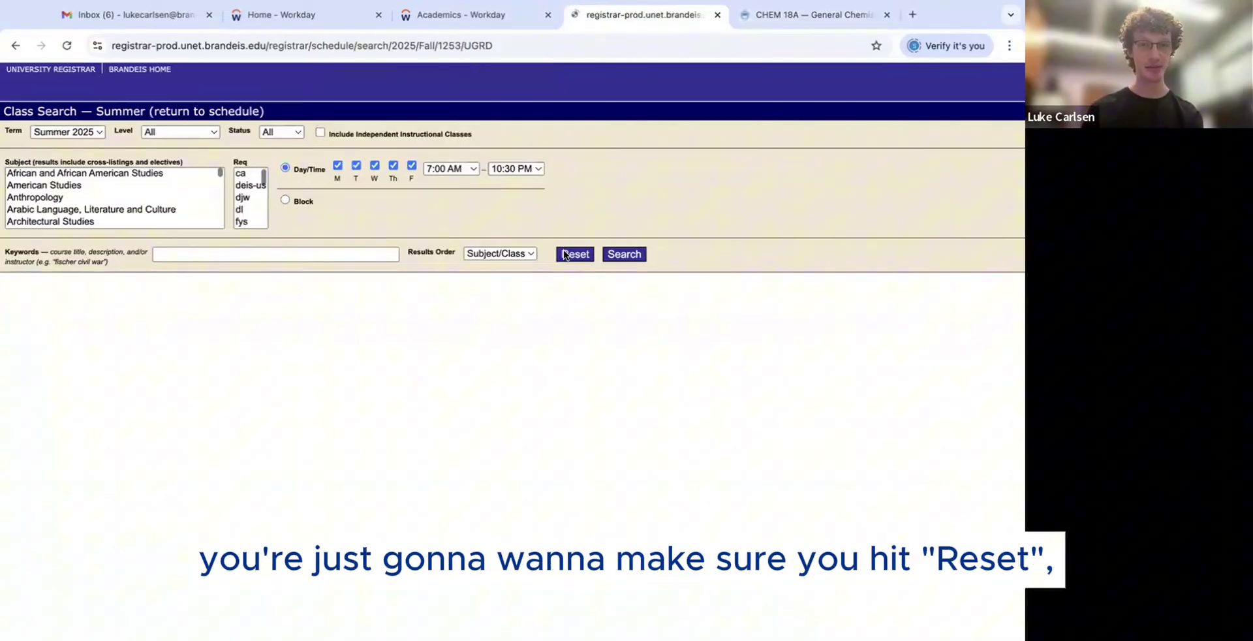
pyautogui.click(99, 136)
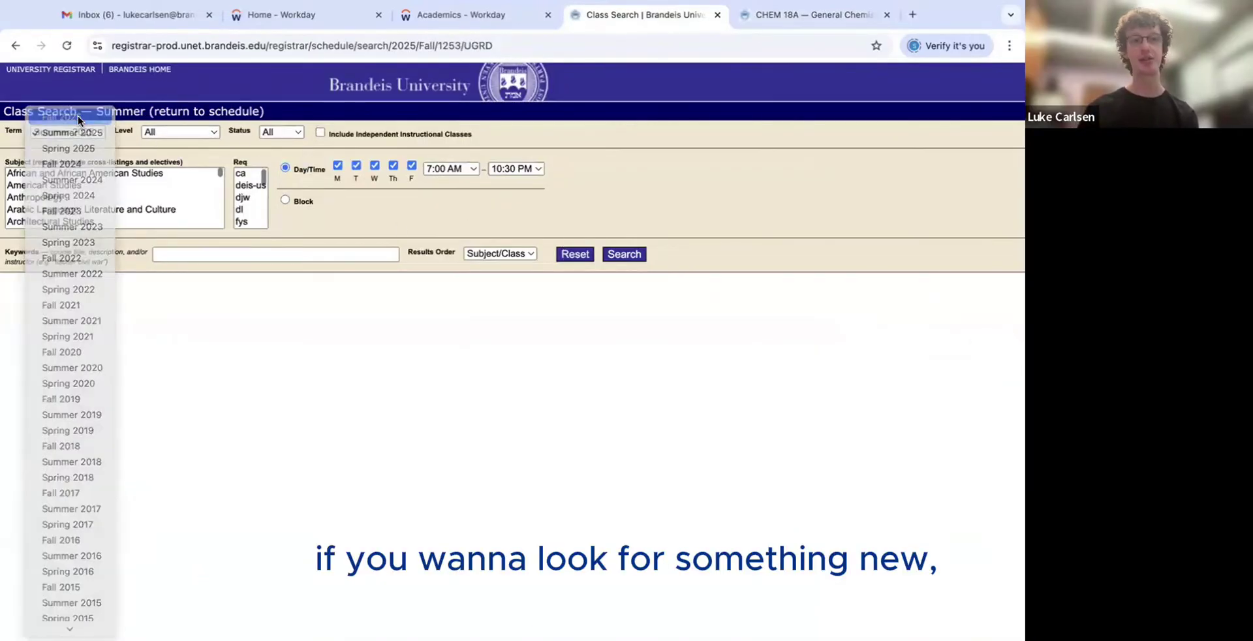
pyautogui.click(78, 117)
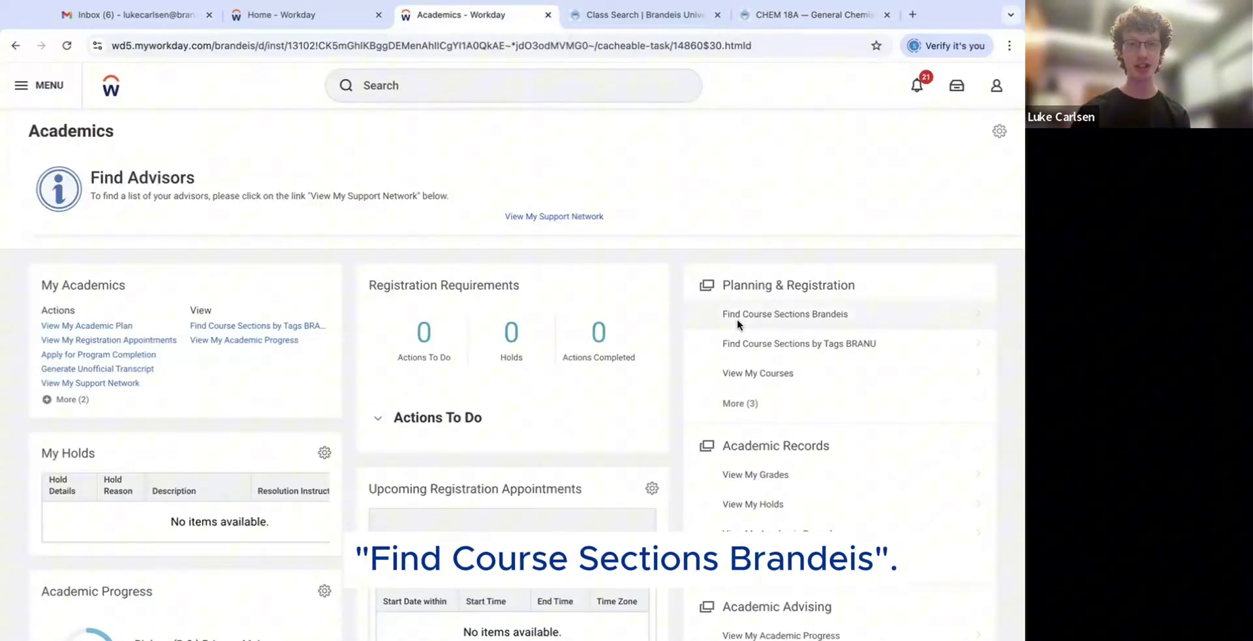
pyautogui.click(737, 319)
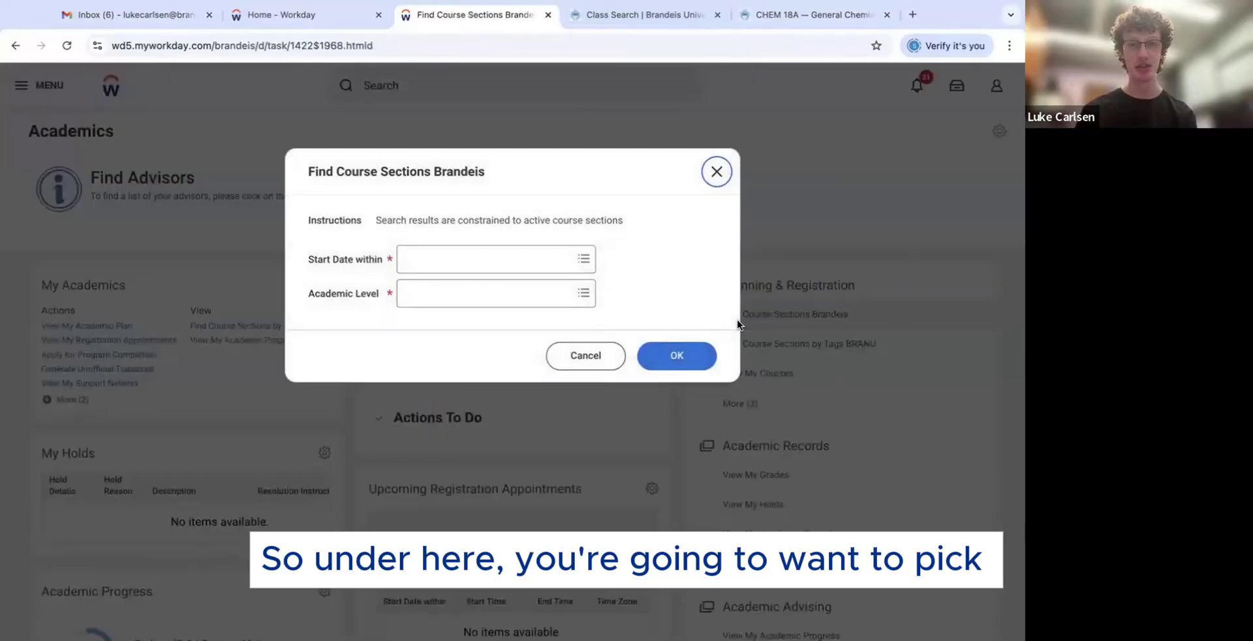
pyautogui.click(573, 271)
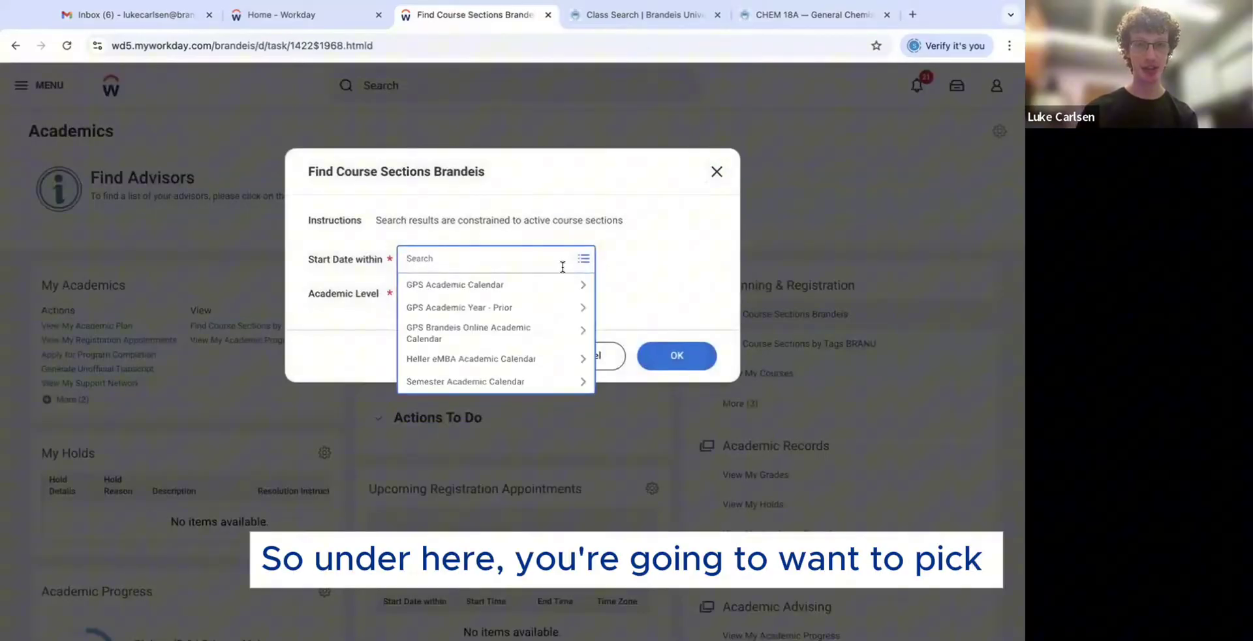
pyautogui.click(488, 380)
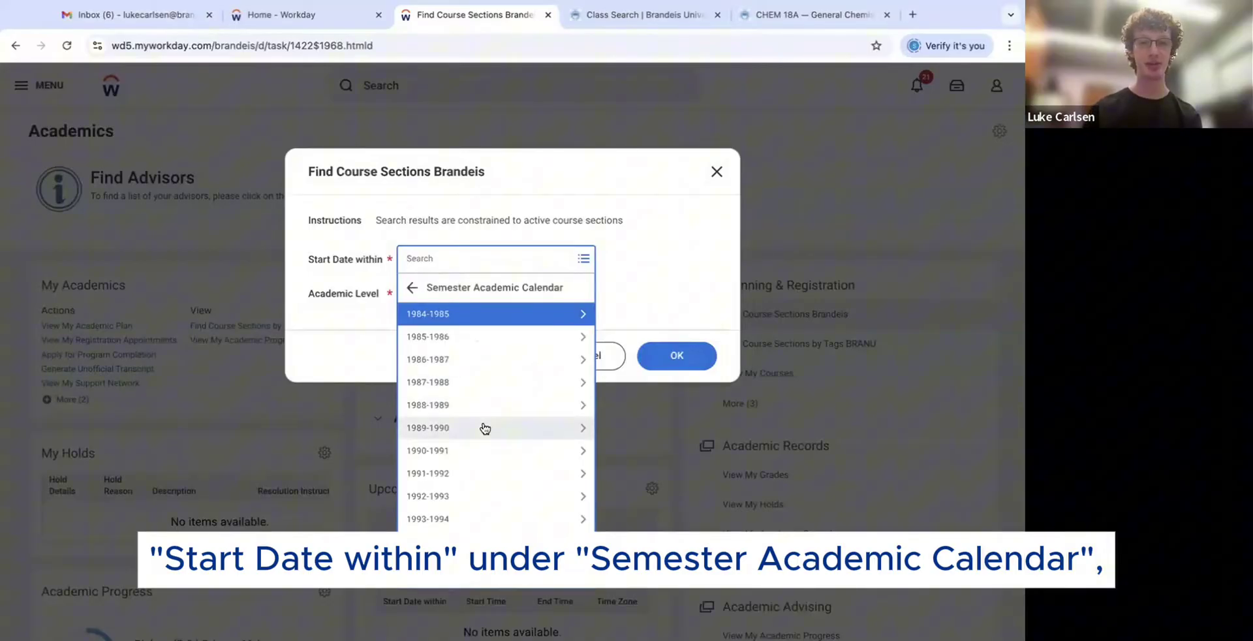
pyautogui.scroll(-8, 483, 428)
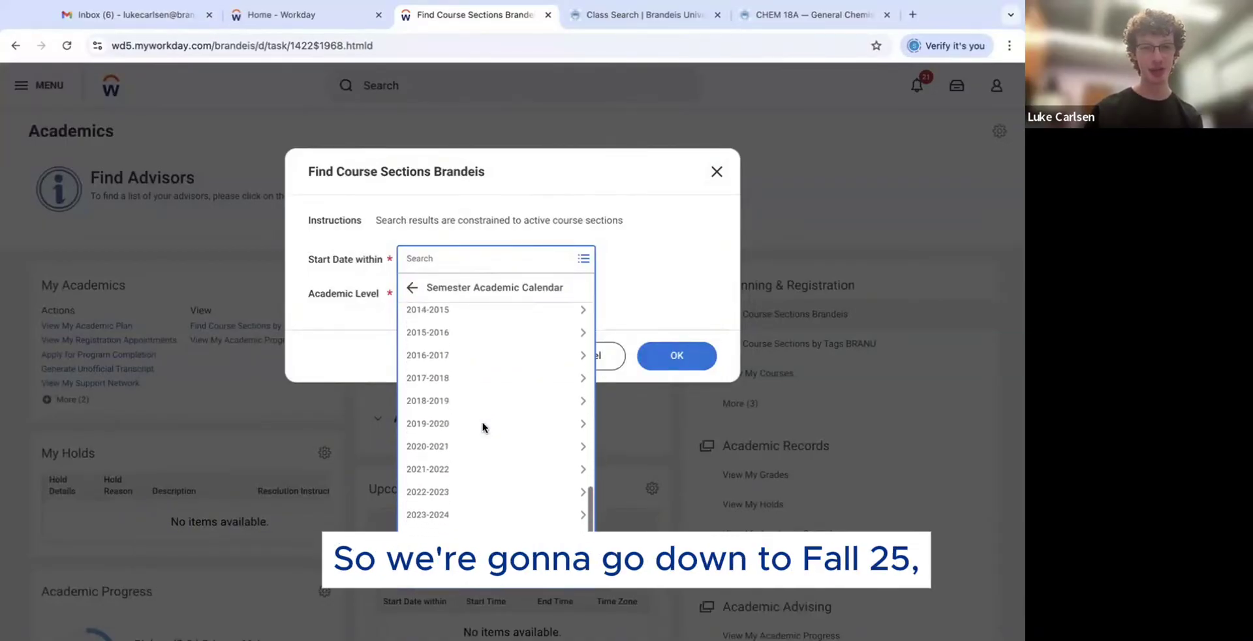
pyautogui.scroll(-1, 432, 467)
pyautogui.click(433, 497)
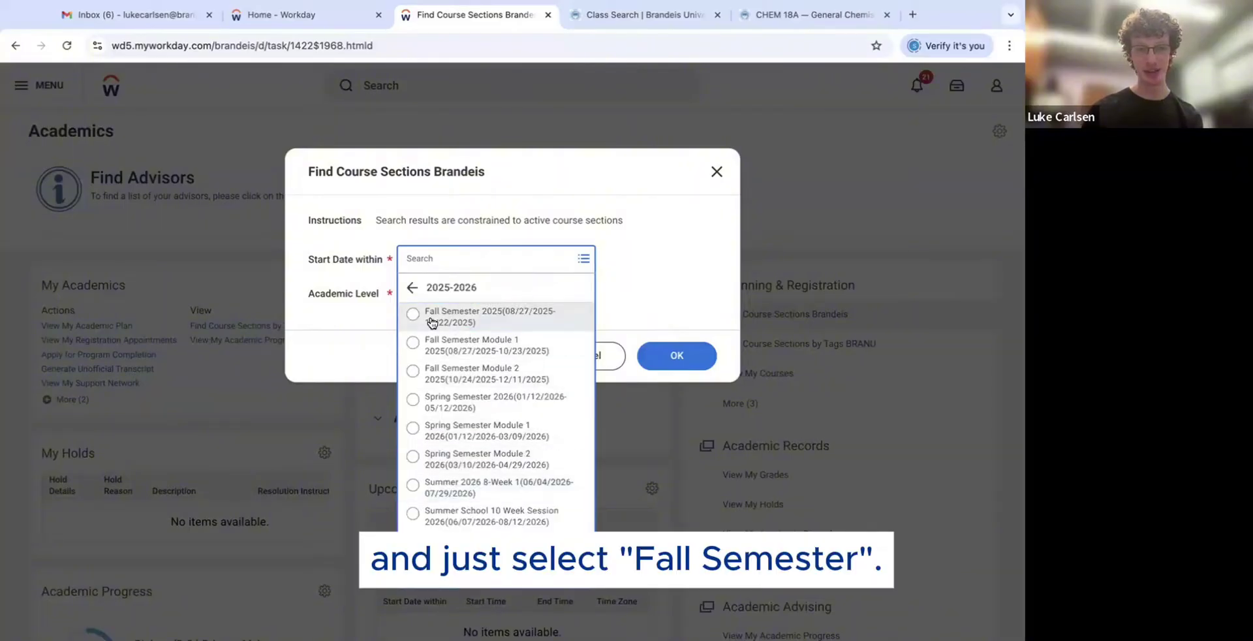
pyautogui.click(433, 322)
# - Set Academic Level to Undergraduate and run the search, listing 1137 sections
pyautogui.click(447, 316)
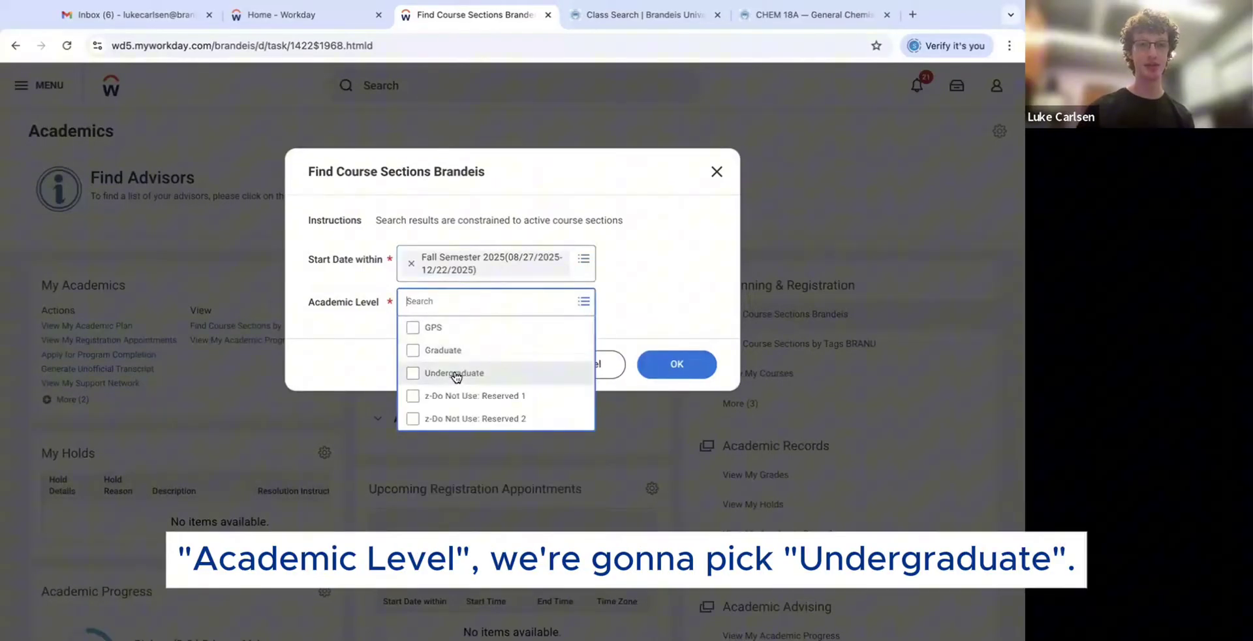
pyautogui.click(457, 374)
pyautogui.click(709, 358)
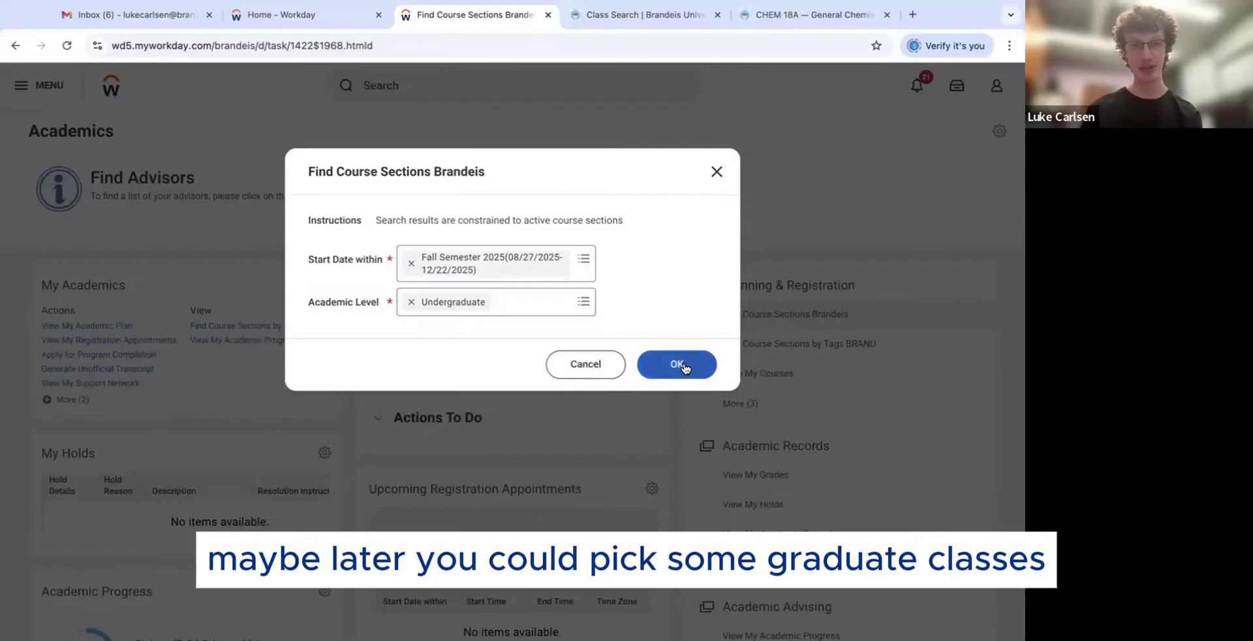
pyautogui.click(684, 367)
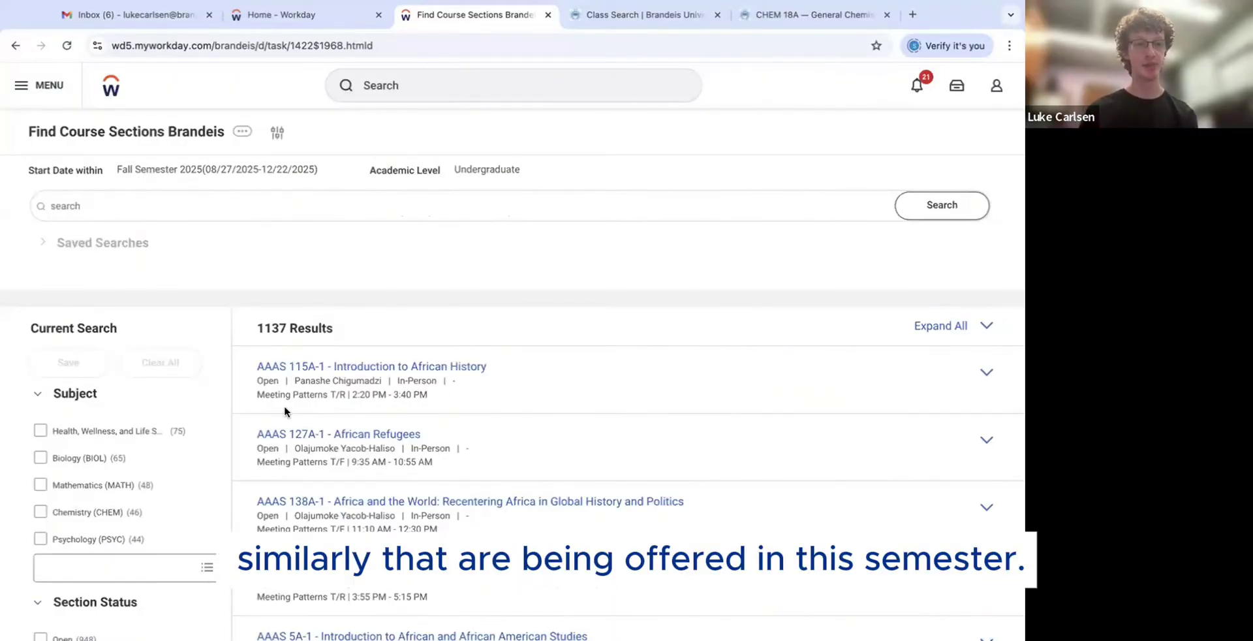
pyautogui.scroll(-3, 283, 411)
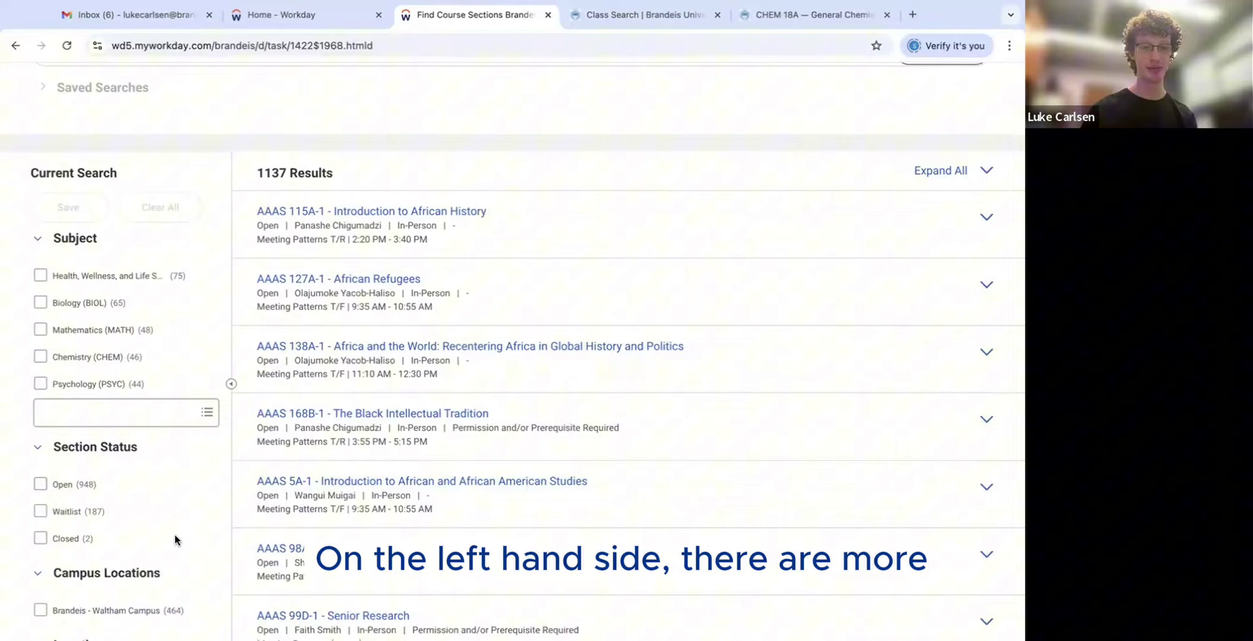
pyautogui.scroll(5, 174, 532)
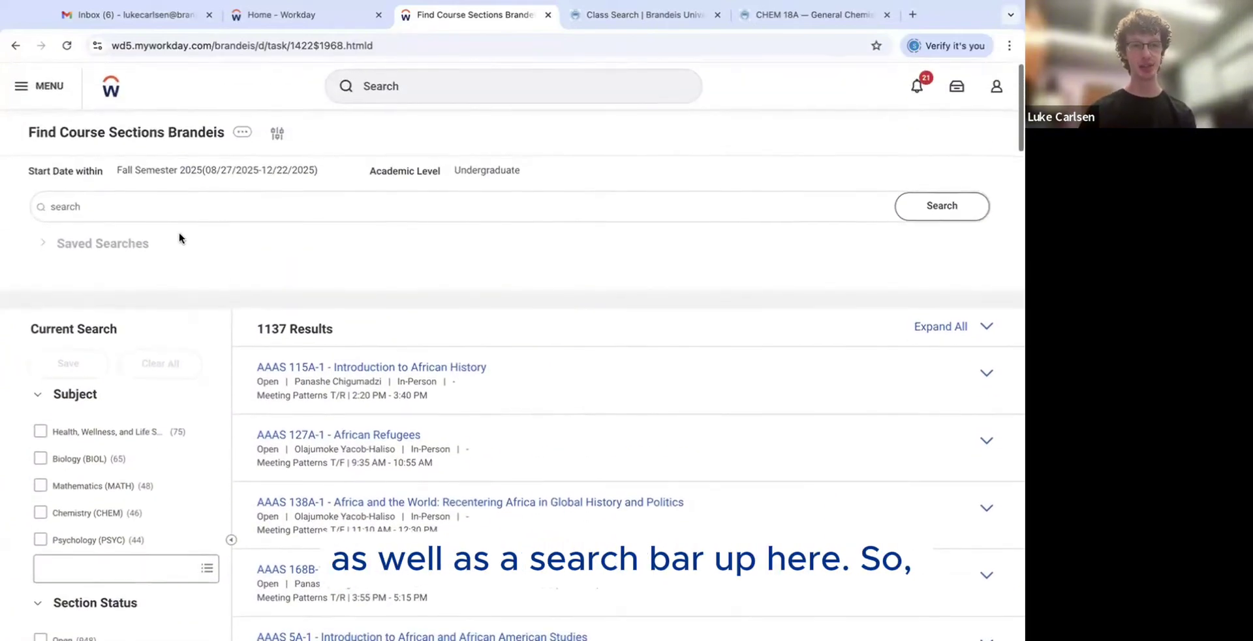
pyautogui.click(165, 200)
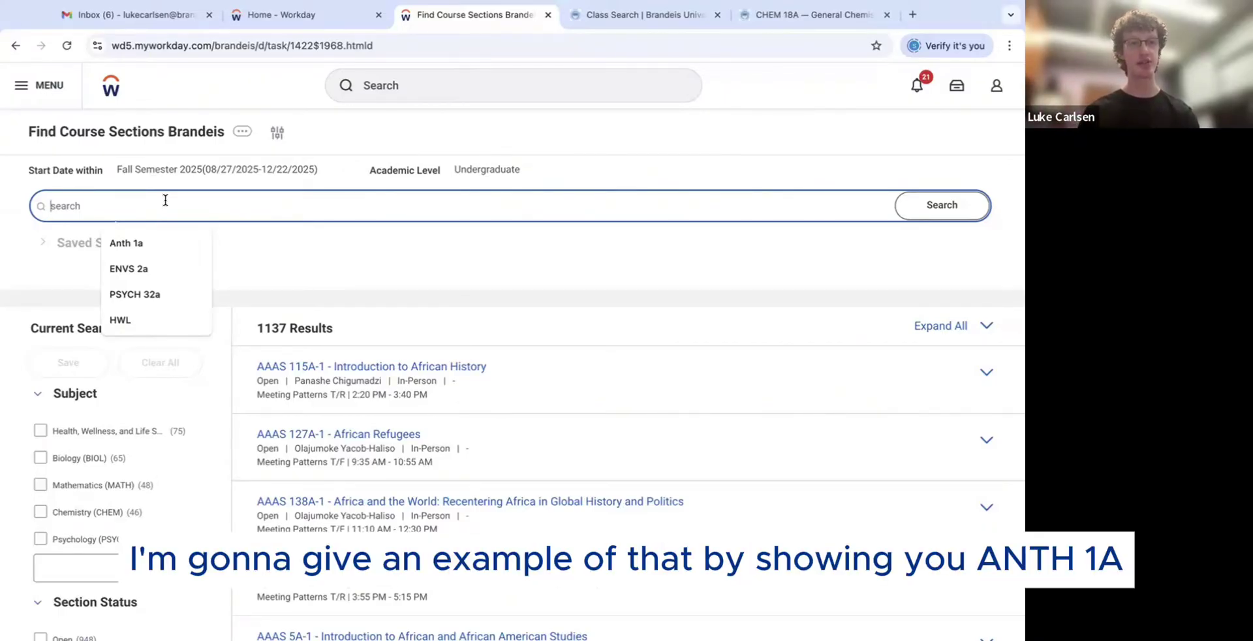
# - Reuse the recent 'Anth 1a' search and open the ANTH 1A-1 section details
pyautogui.click(143, 243)
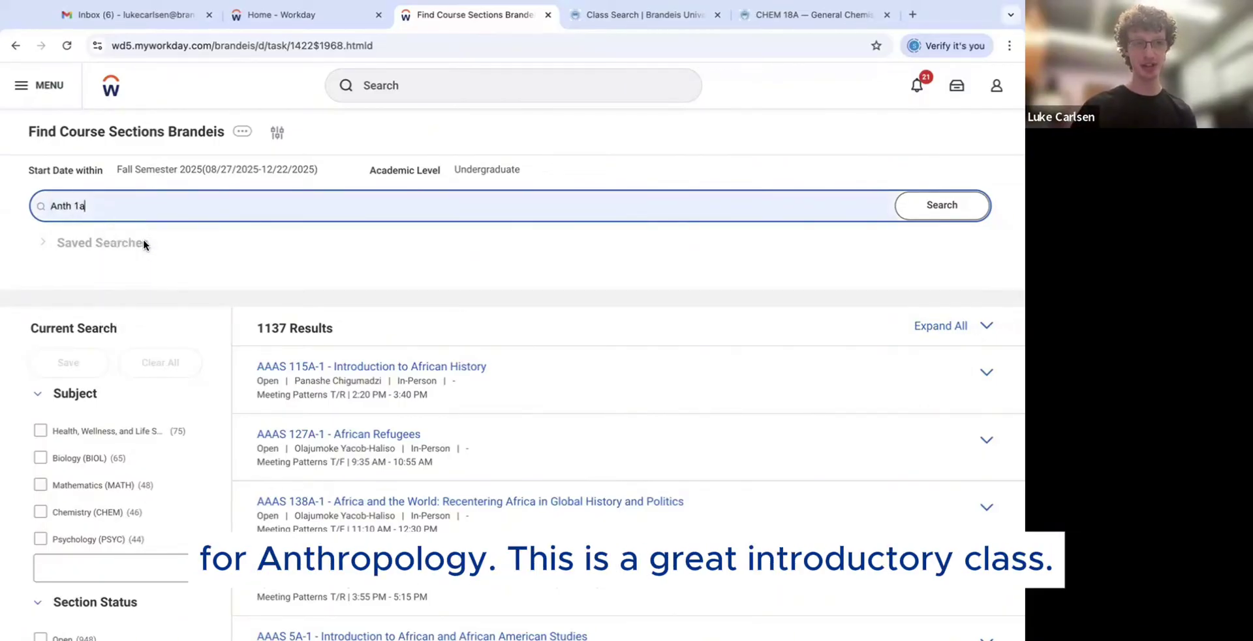
pyautogui.click(914, 199)
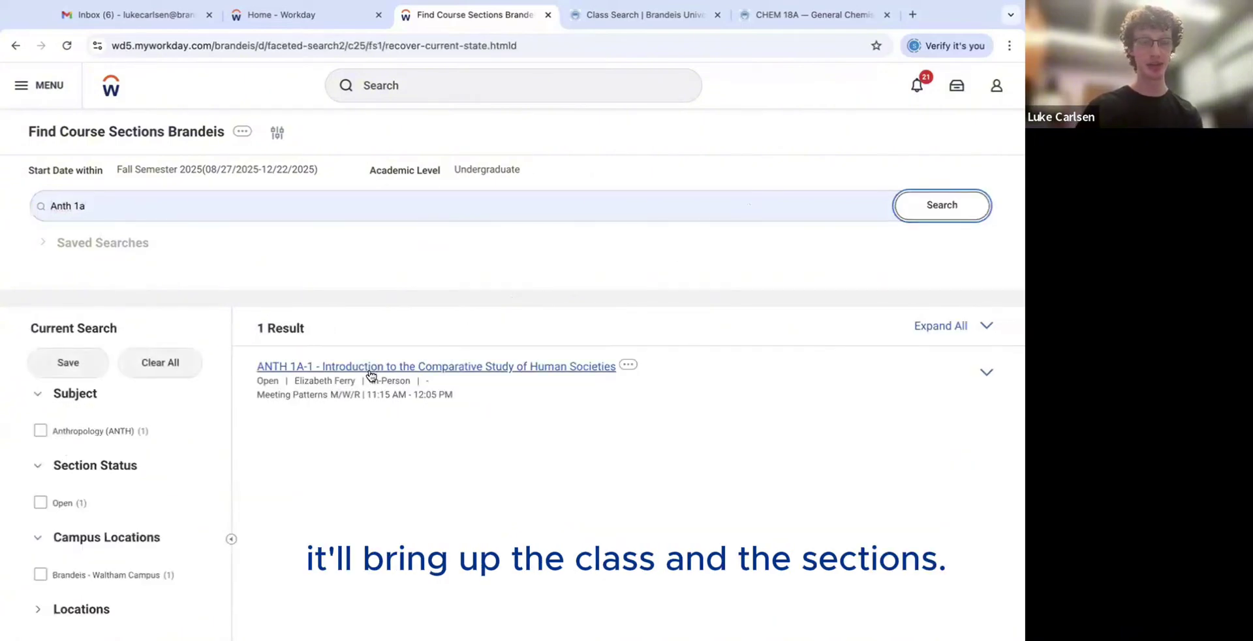
pyautogui.click(318, 370)
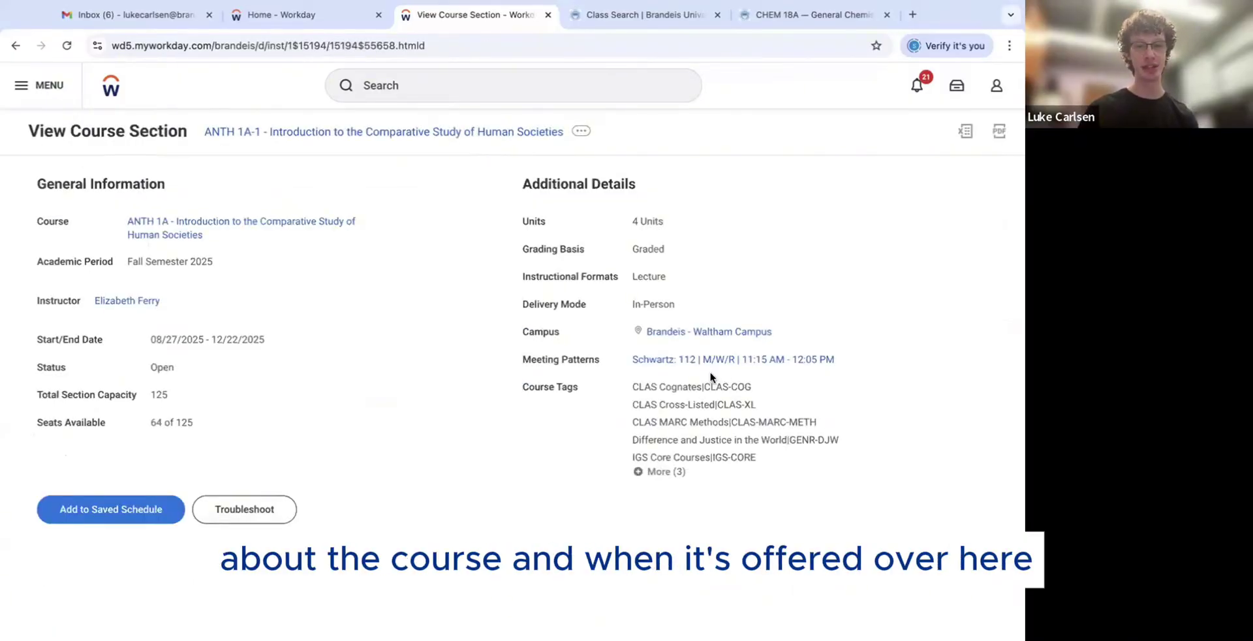
# - Create a new saved schedule named 'Fall 25 Example Schedule' for this section
pyautogui.click(111, 509)
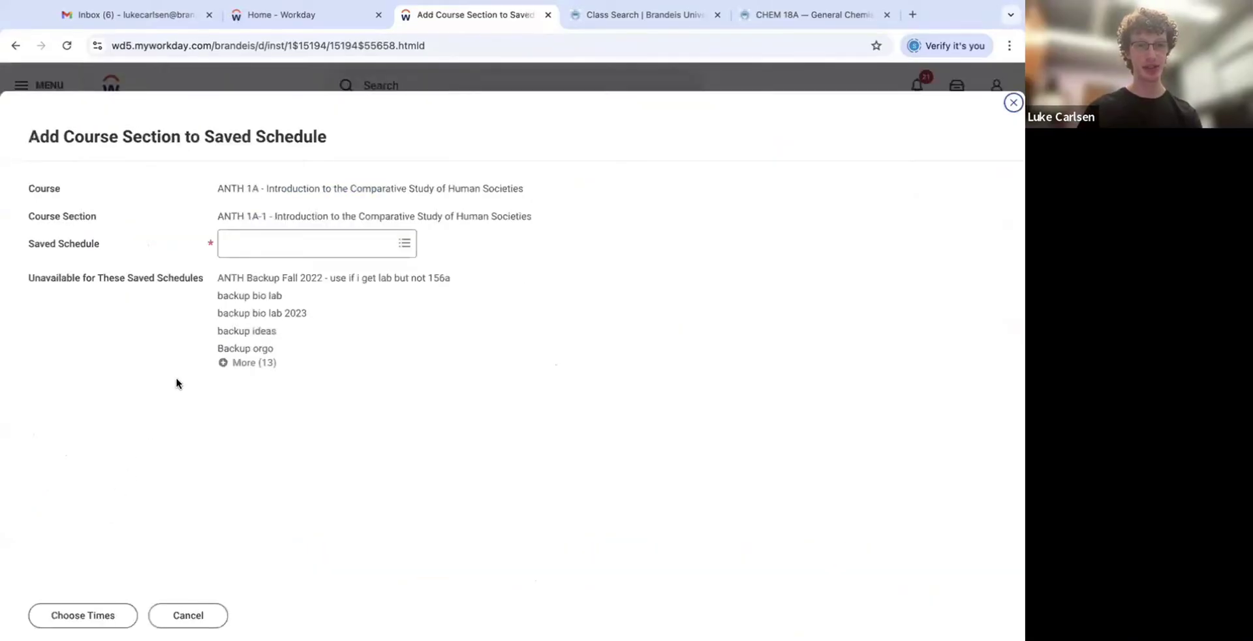
pyautogui.click(290, 251)
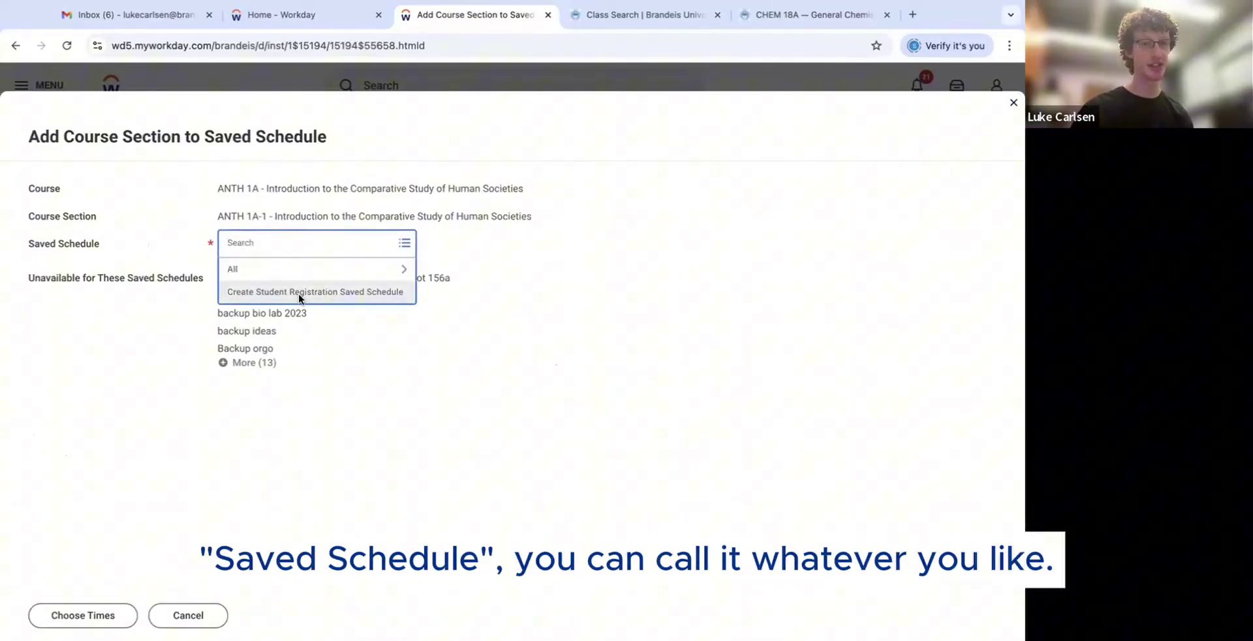
pyautogui.click(300, 295)
pyautogui.click(226, 215)
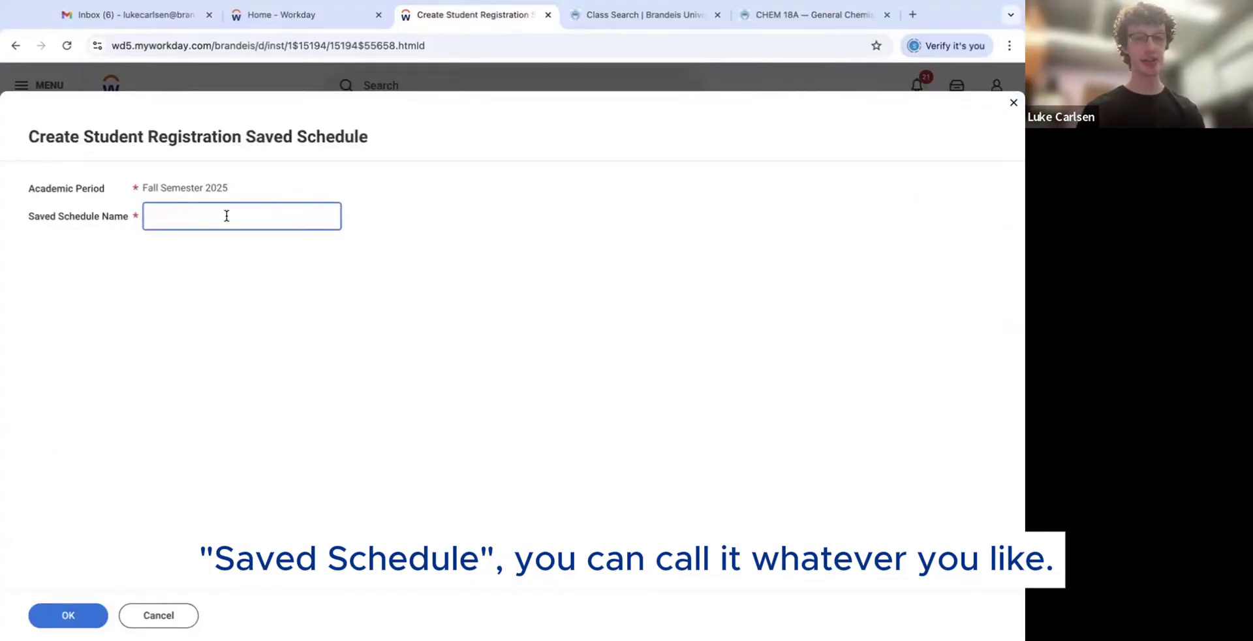
pyautogui.write('Fall 25')
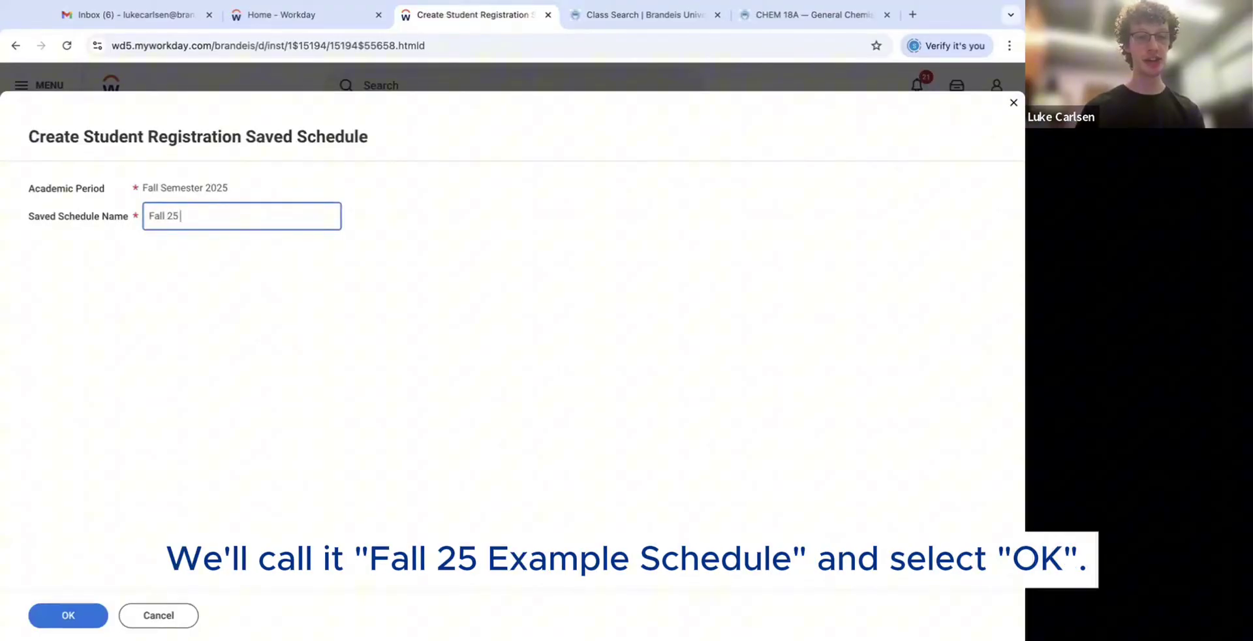
pyautogui.write(' Example Schedule')
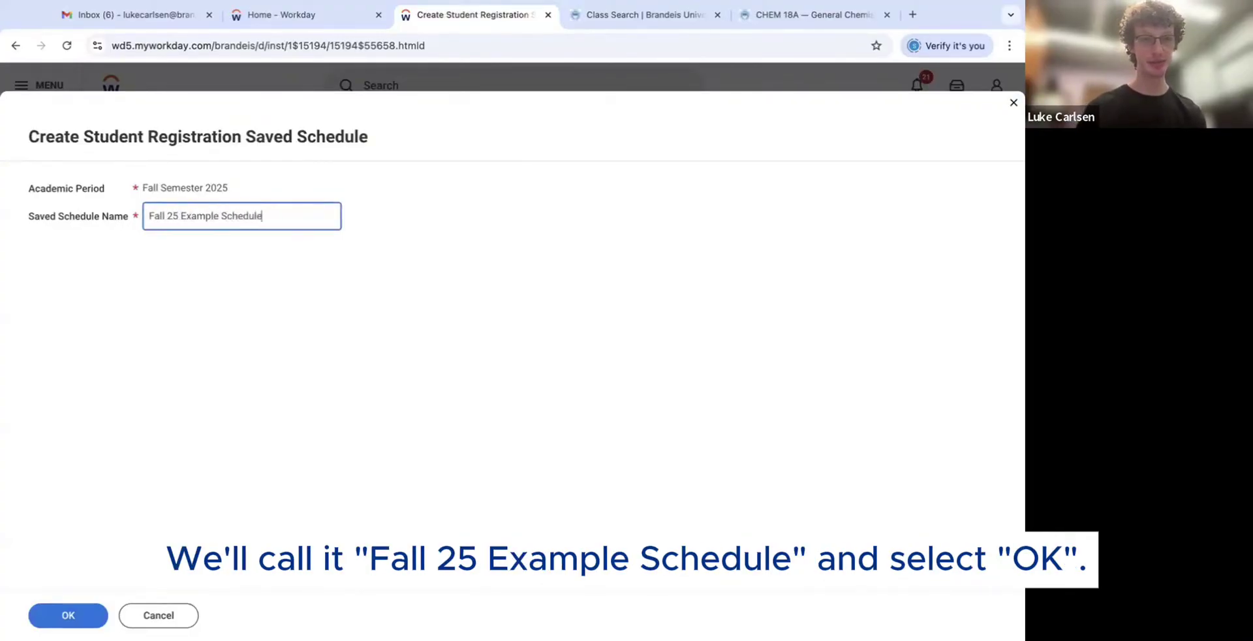
pyautogui.click(68, 615)
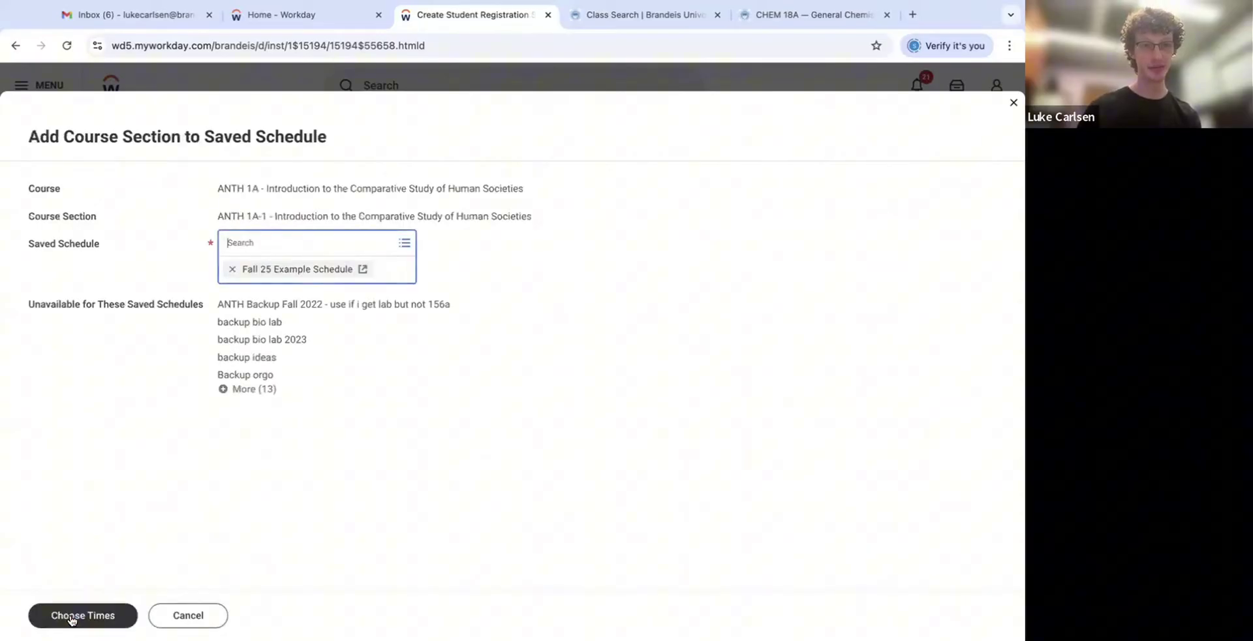
# - Choose times and confirm adding the ANTH 1A-1 lecture to the schedule
pyautogui.click(104, 617)
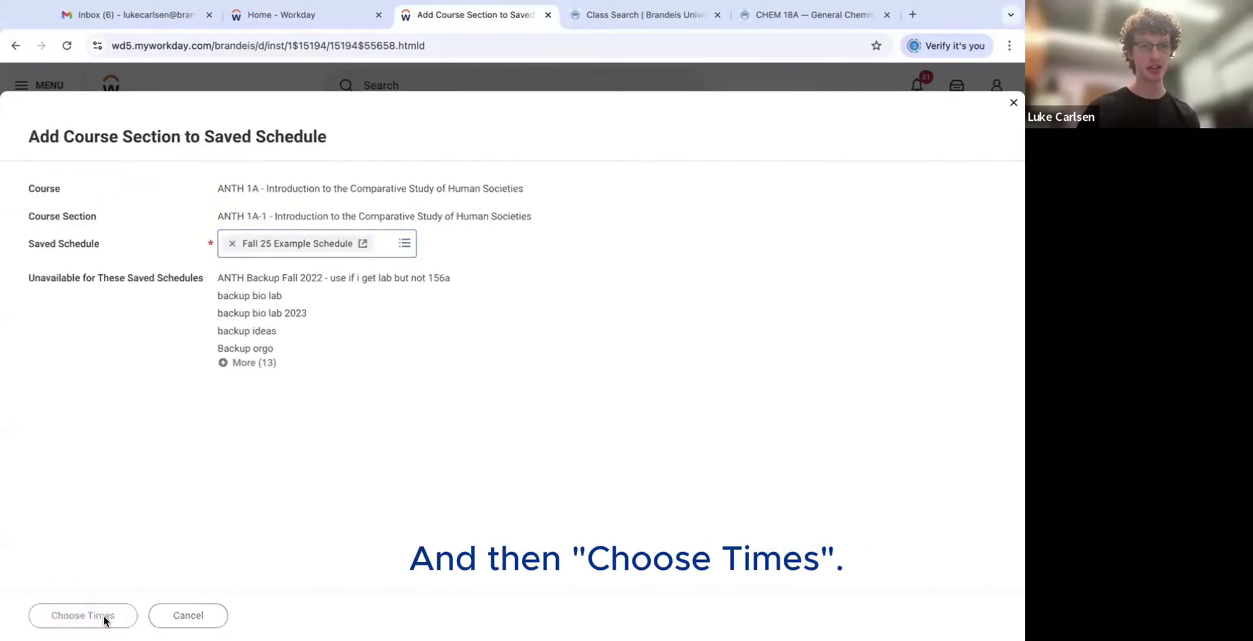
pyautogui.scroll(-1, 487, 436)
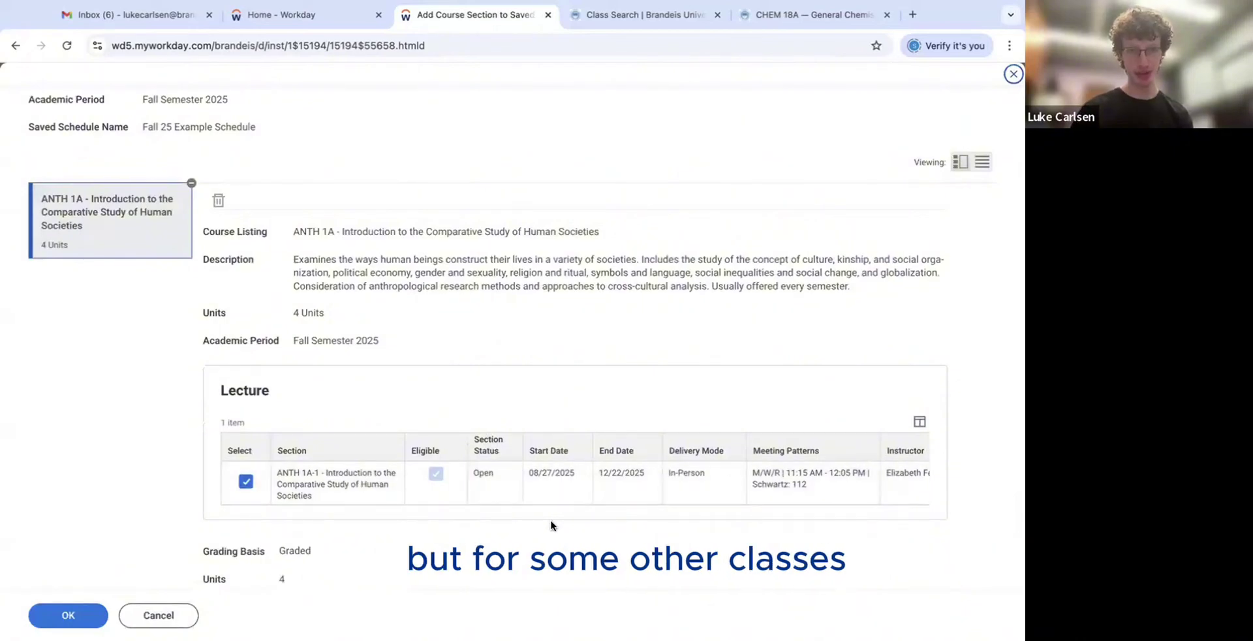
pyautogui.scroll(-2, 551, 525)
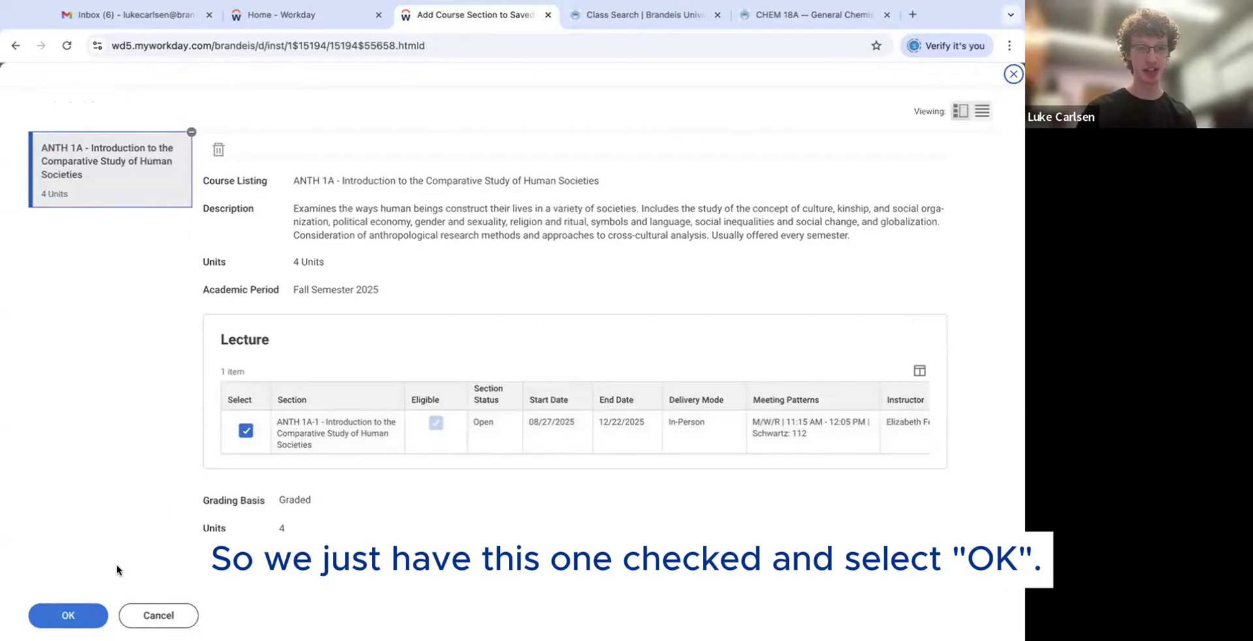
pyautogui.click(87, 620)
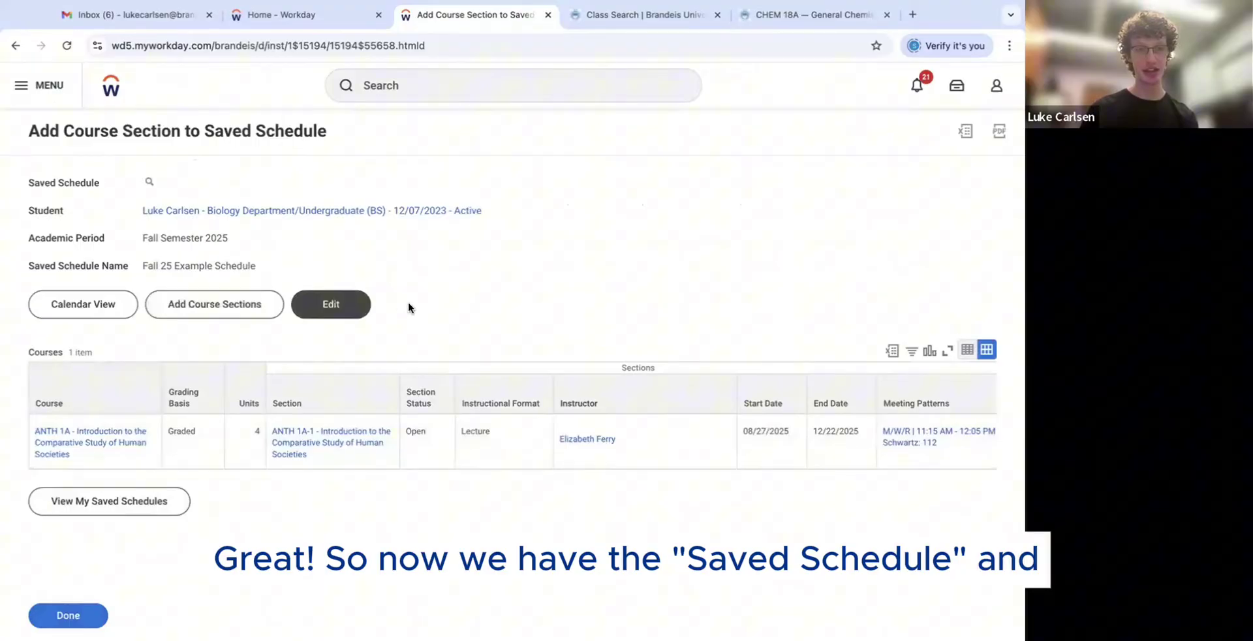
pyautogui.click(88, 315)
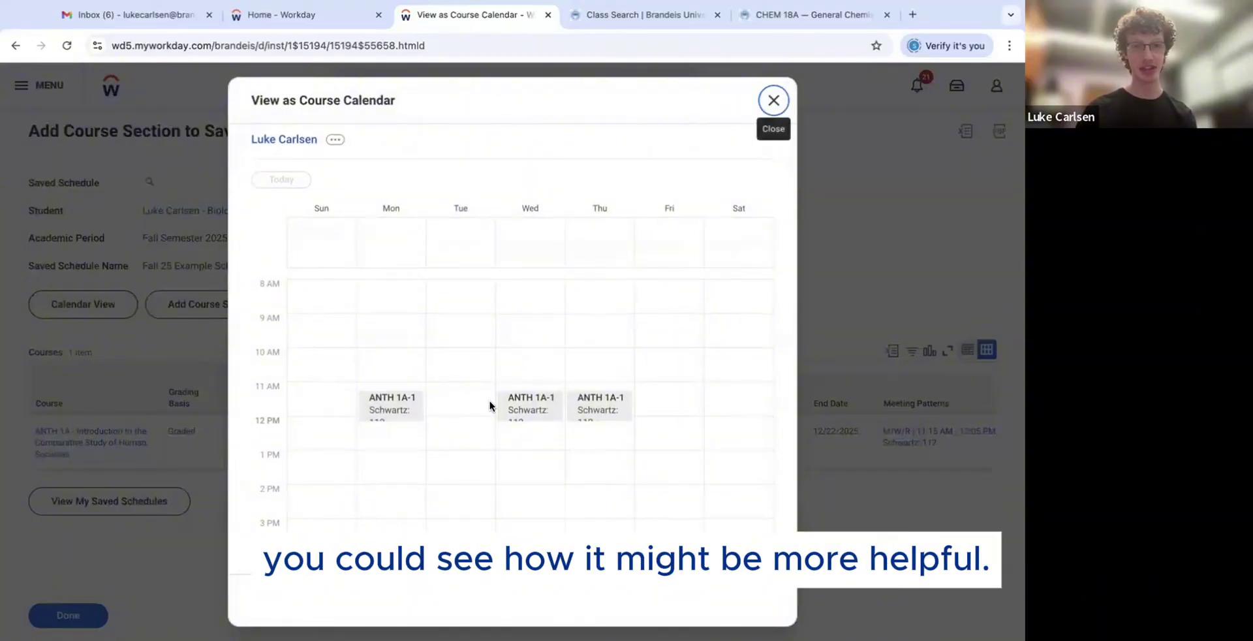
pyautogui.scroll(-3, 490, 406)
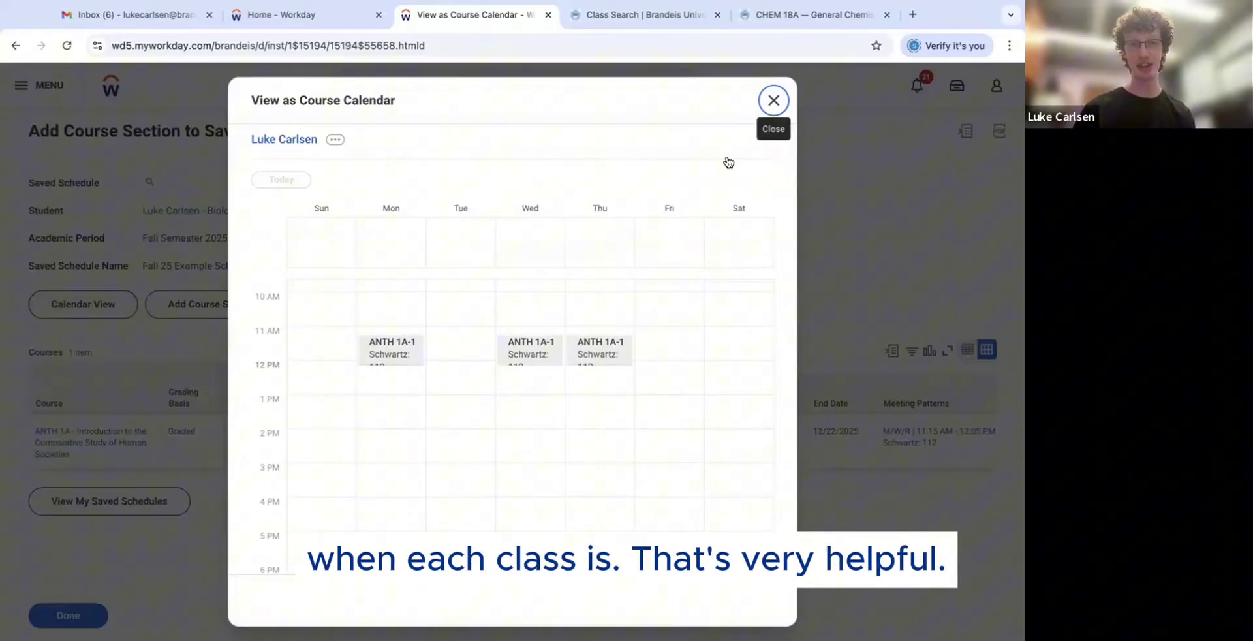
pyautogui.click(772, 100)
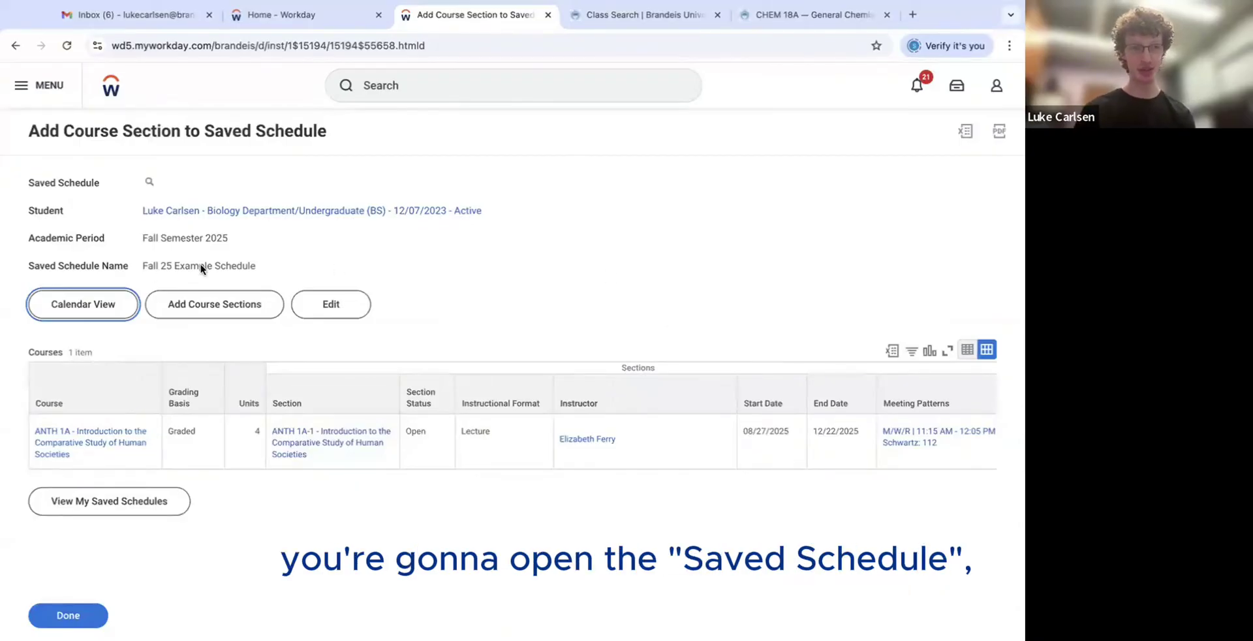
# - Use Add Course Sections on Fall 25 Example Schedule to list Fall 2025 undergraduate sections
pyautogui.click(58, 272)
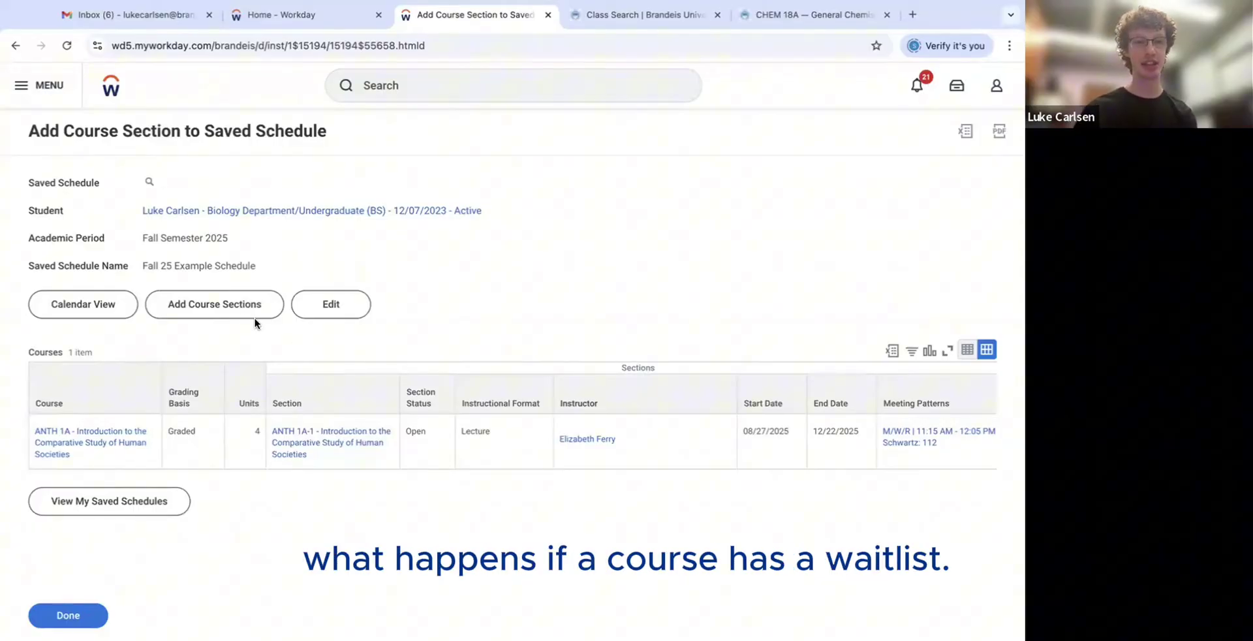
pyautogui.click(234, 306)
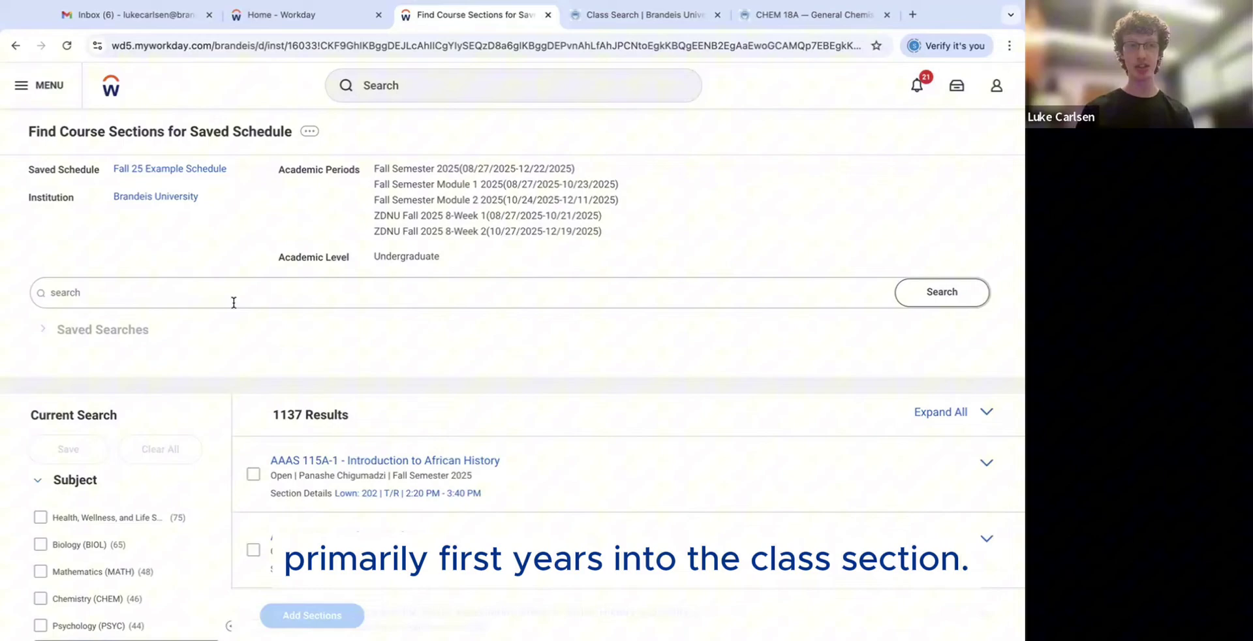
# - Rerun the 'ENVS 2a' search and add section ENVS 2A-2 Fundamentals of Environmental Challenges to the Fall 25 schedule
pyautogui.click(234, 302)
pyautogui.click(156, 357)
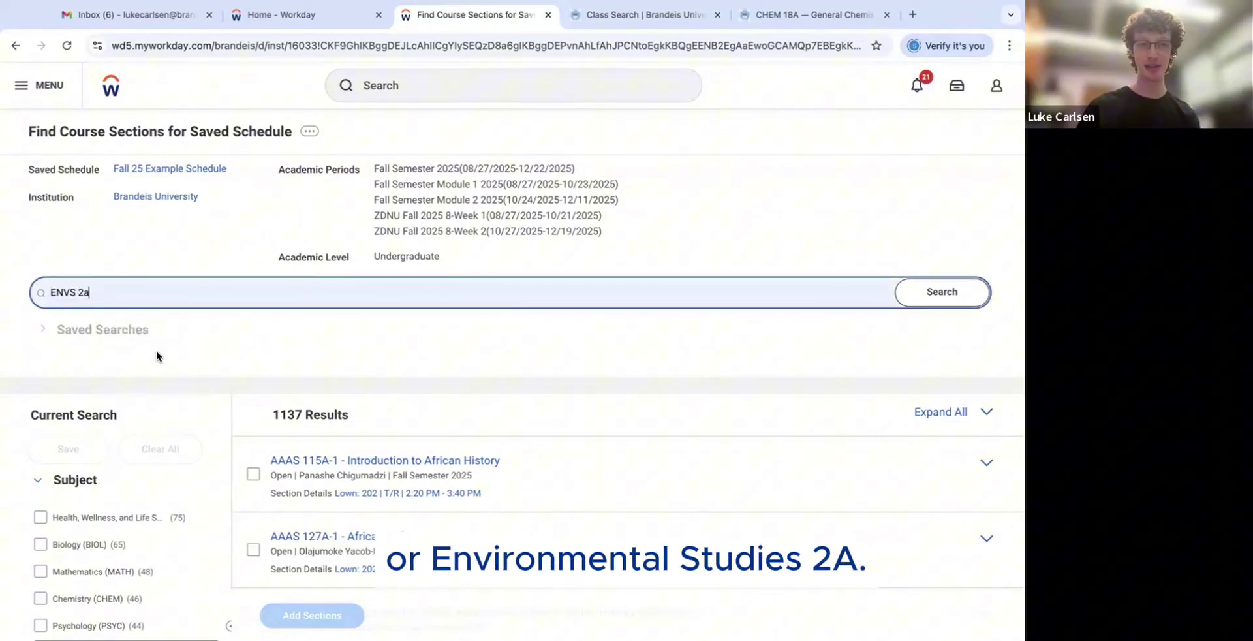
pyautogui.click(965, 289)
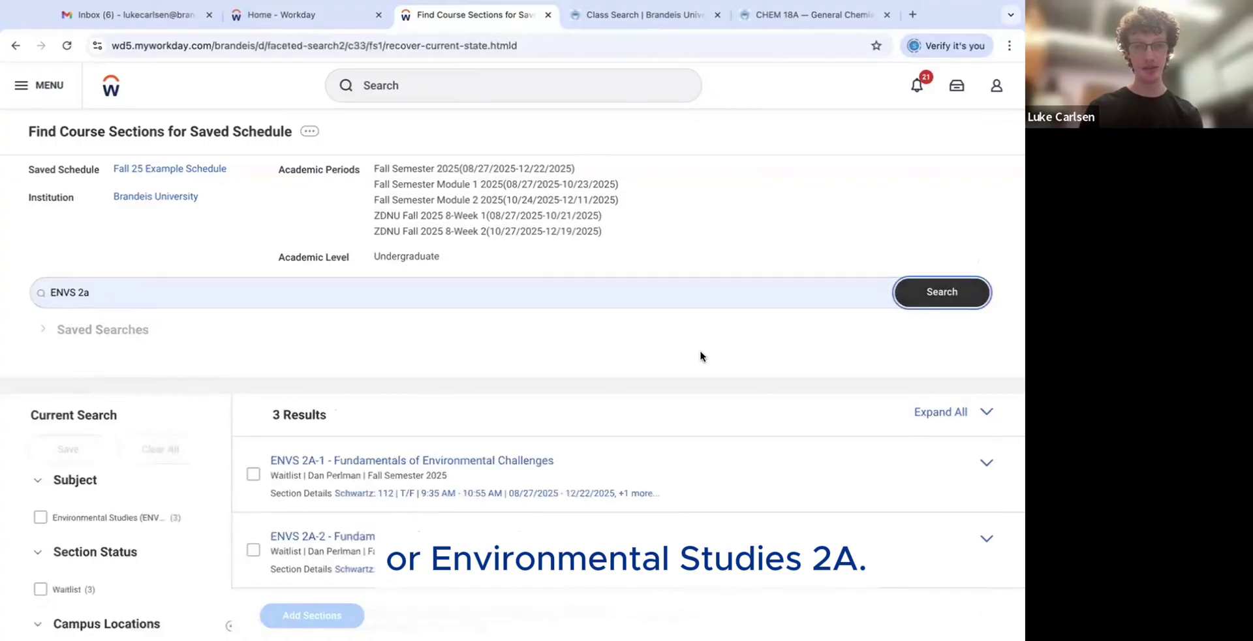
pyautogui.scroll(-3, 541, 364)
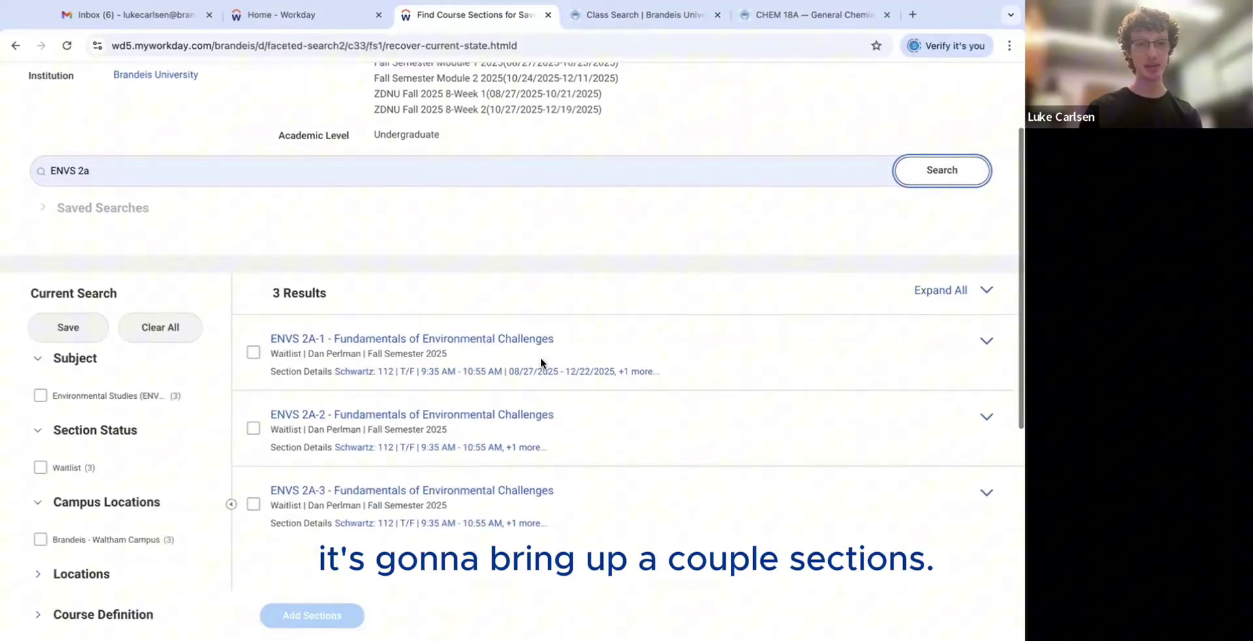
pyautogui.click(364, 381)
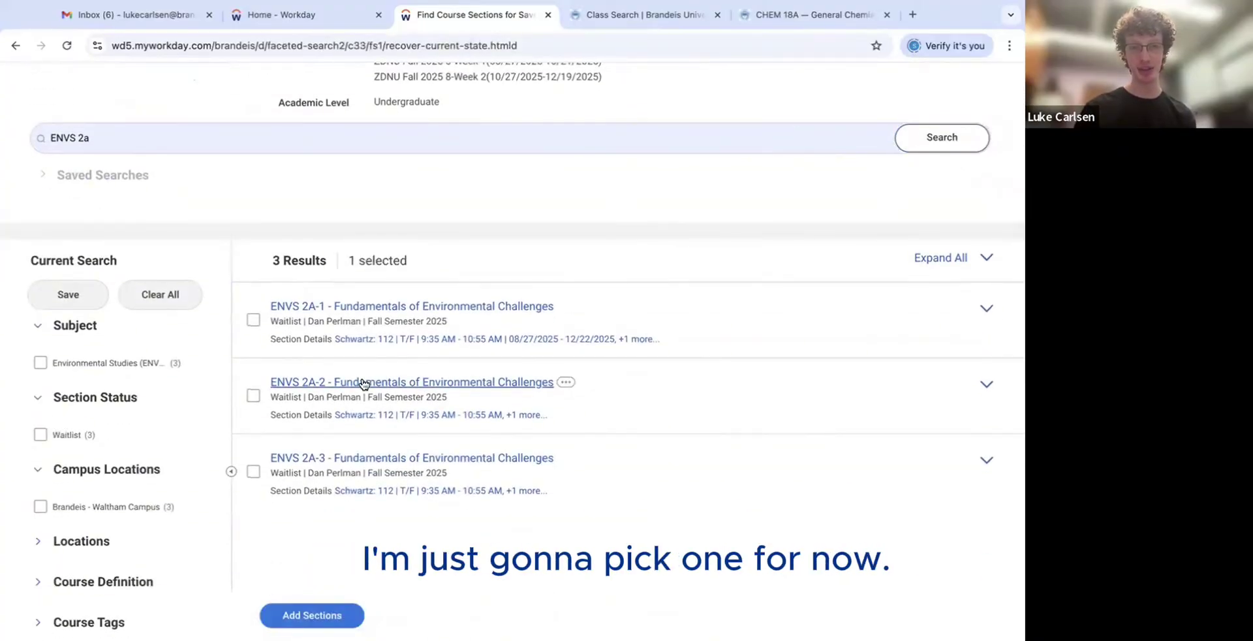
pyautogui.scroll(-3, 362, 378)
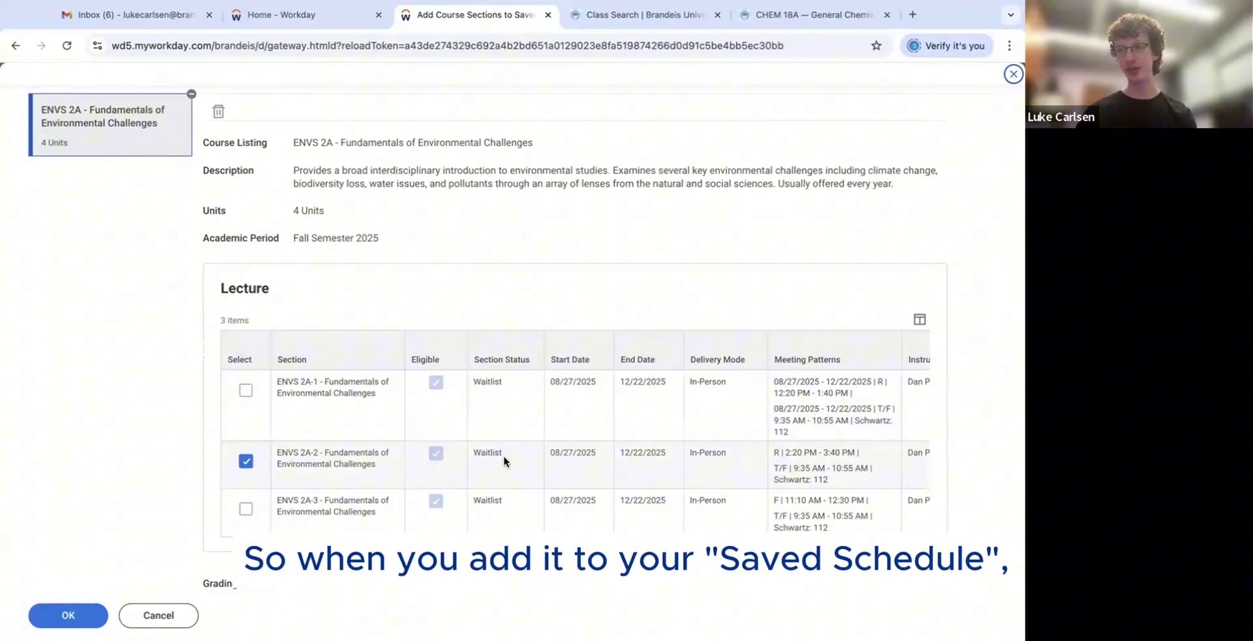
pyautogui.scroll(-1, 248, 451)
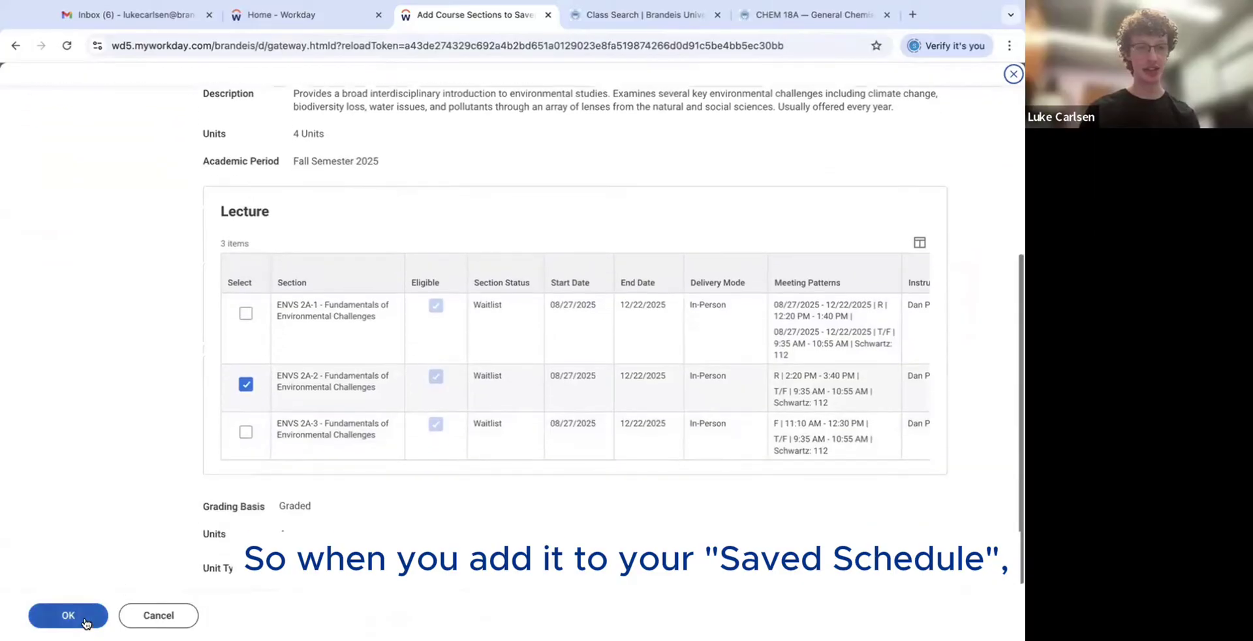
pyautogui.click(83, 617)
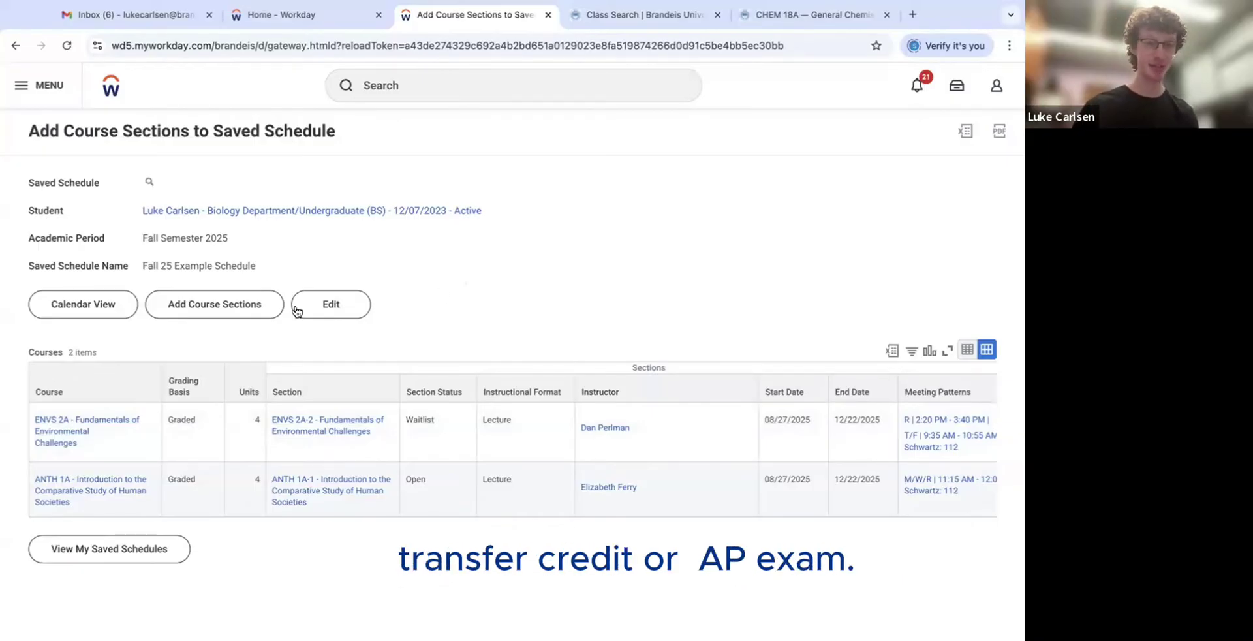
# - Rerun the 'PSYCH 32a' search and add section PSYC 32A-1 Psychopathology to the Fall 25 schedule
pyautogui.click(253, 304)
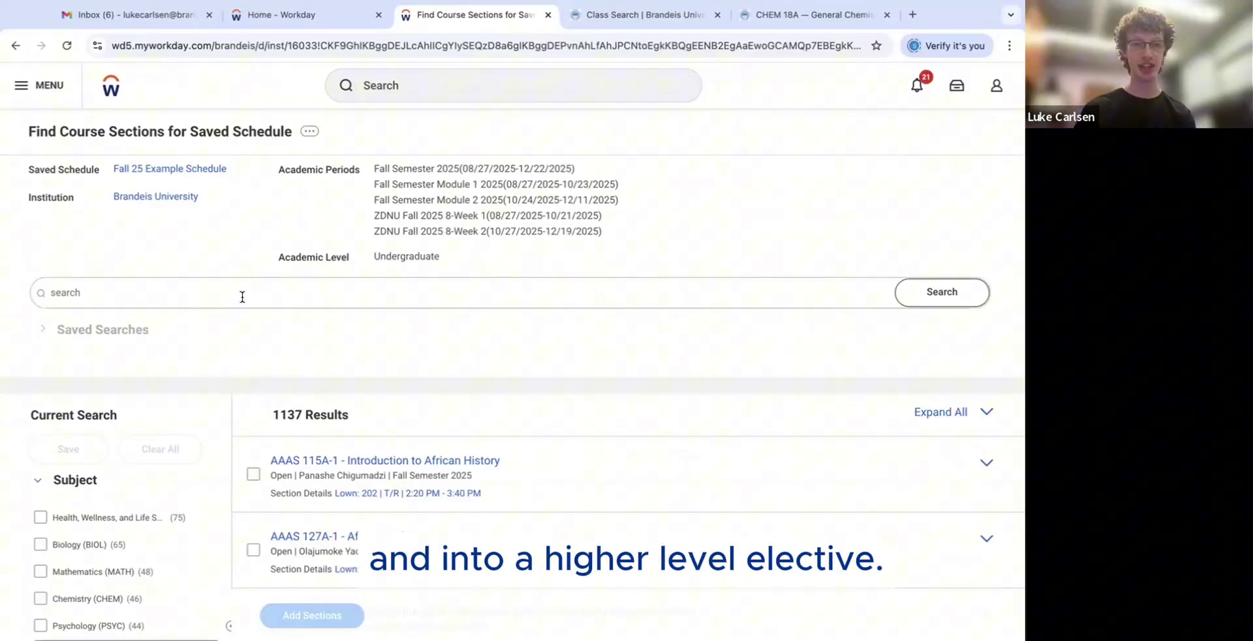
pyautogui.click(241, 297)
pyautogui.click(162, 384)
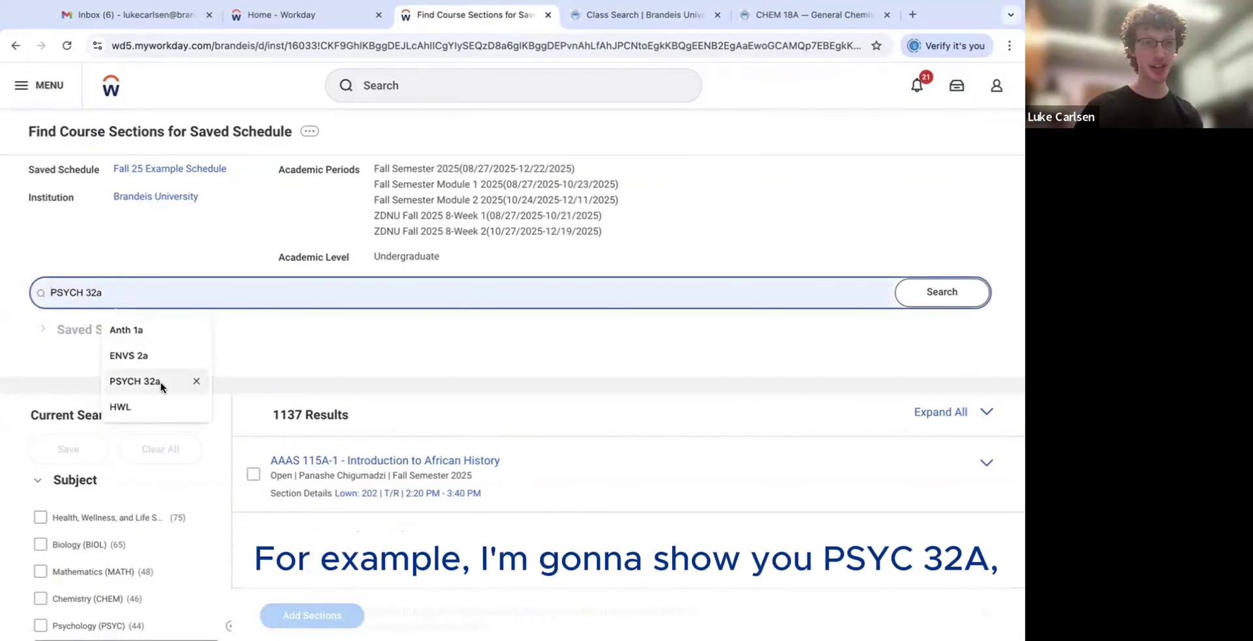
pyautogui.click(959, 293)
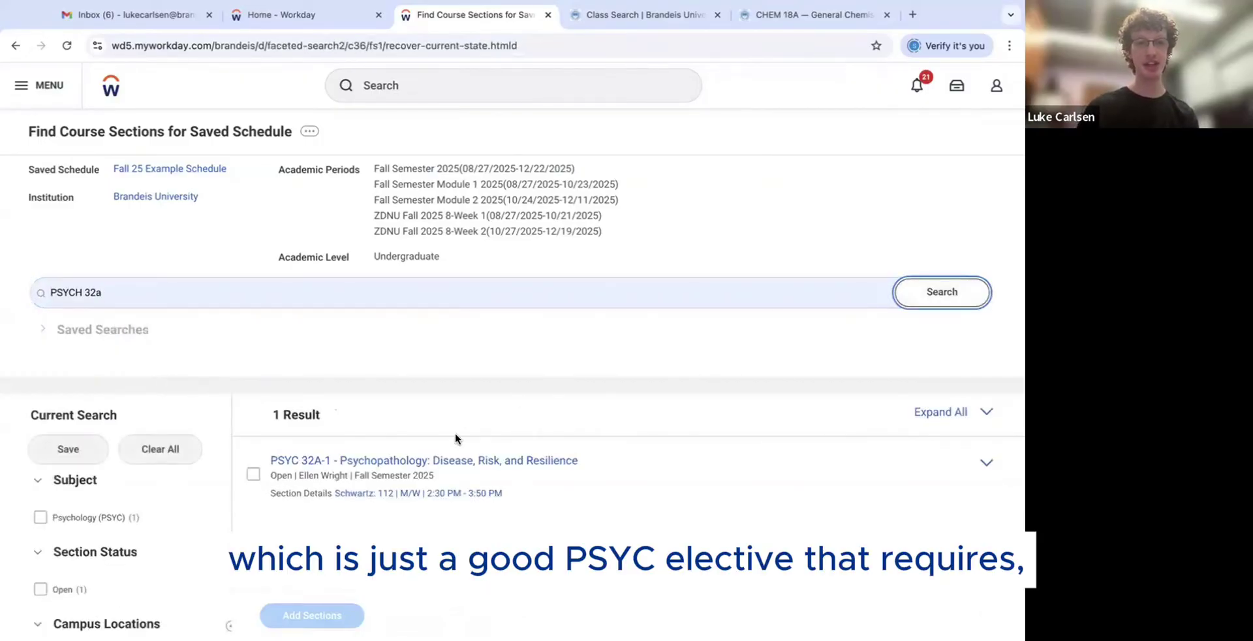
pyautogui.click(428, 461)
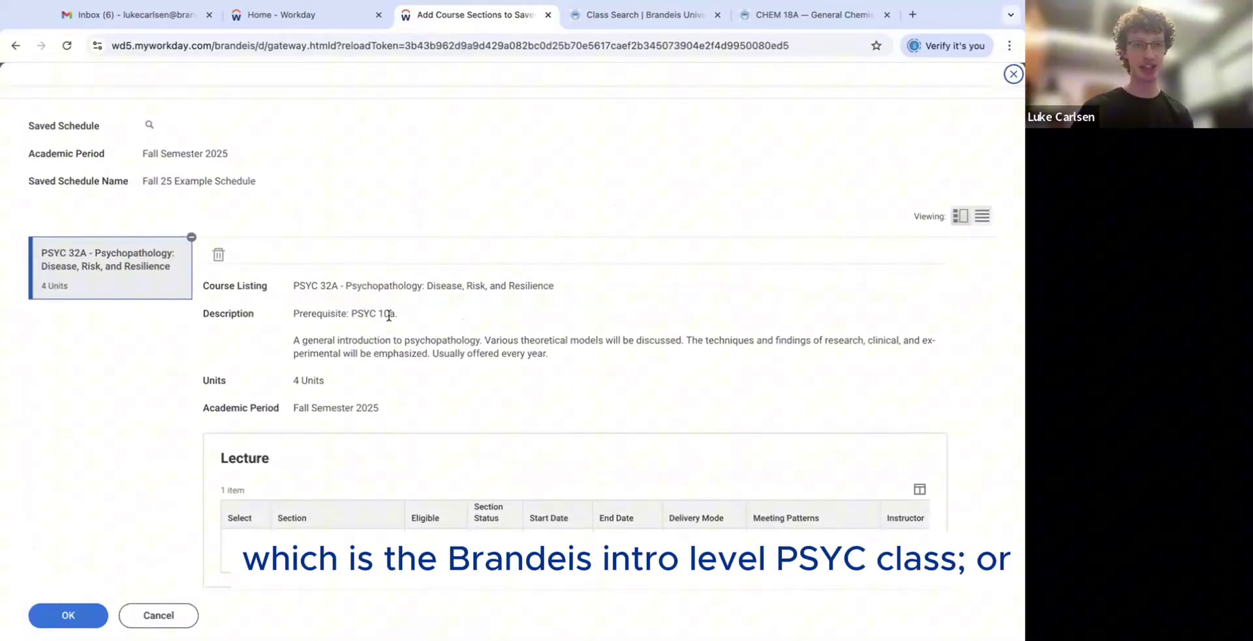
pyautogui.scroll(1, 553, 268)
pyautogui.scroll(2, 553, 269)
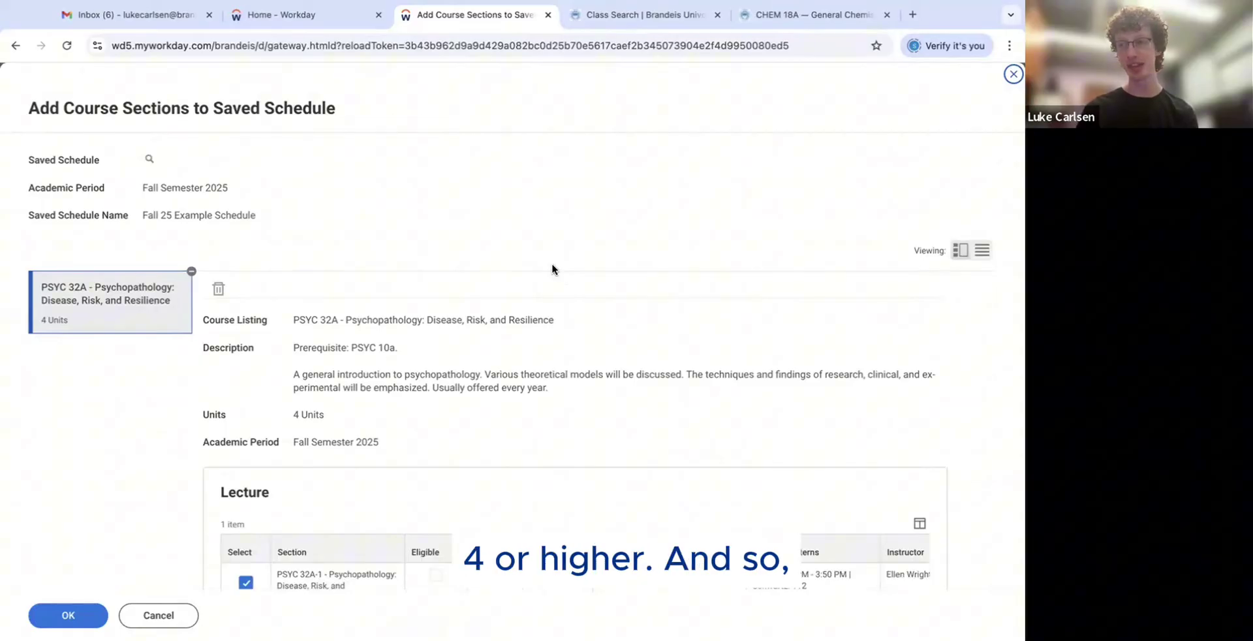
pyautogui.scroll(-3, 552, 269)
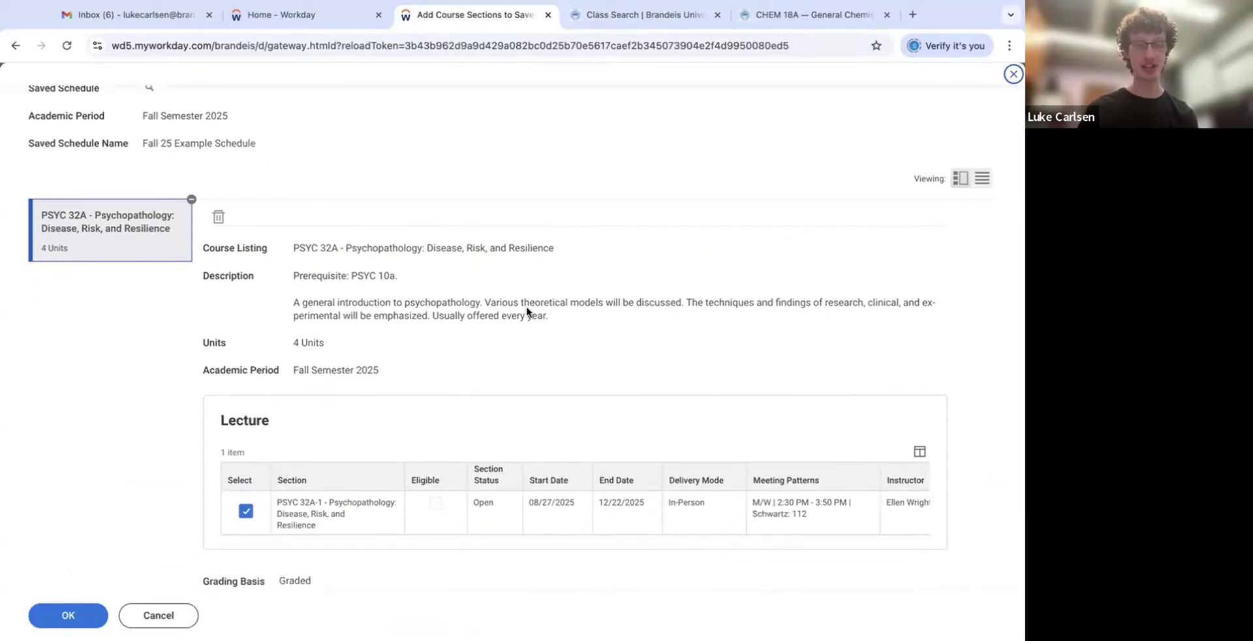
pyautogui.click(93, 616)
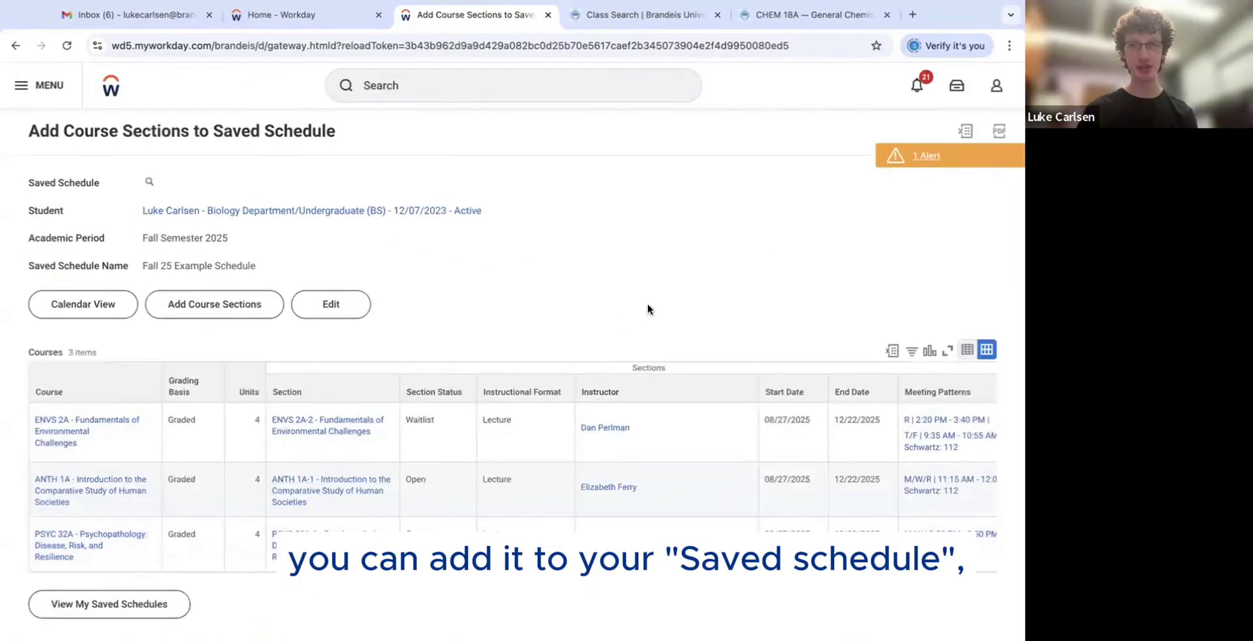
pyautogui.click(923, 160)
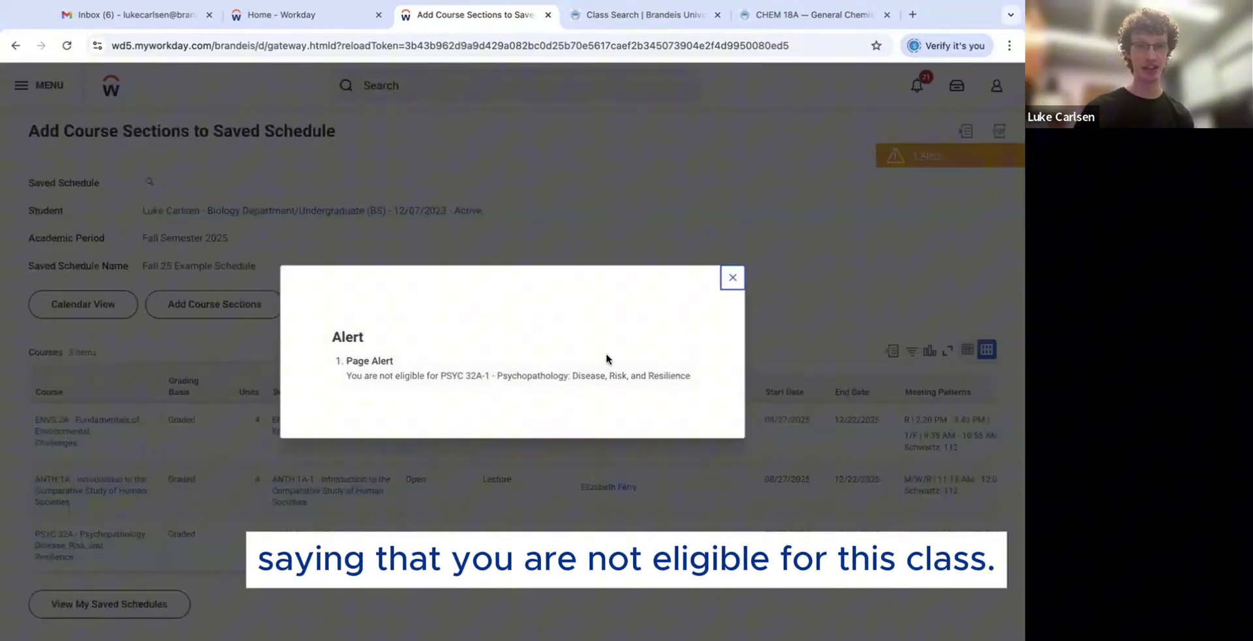
pyautogui.click(730, 283)
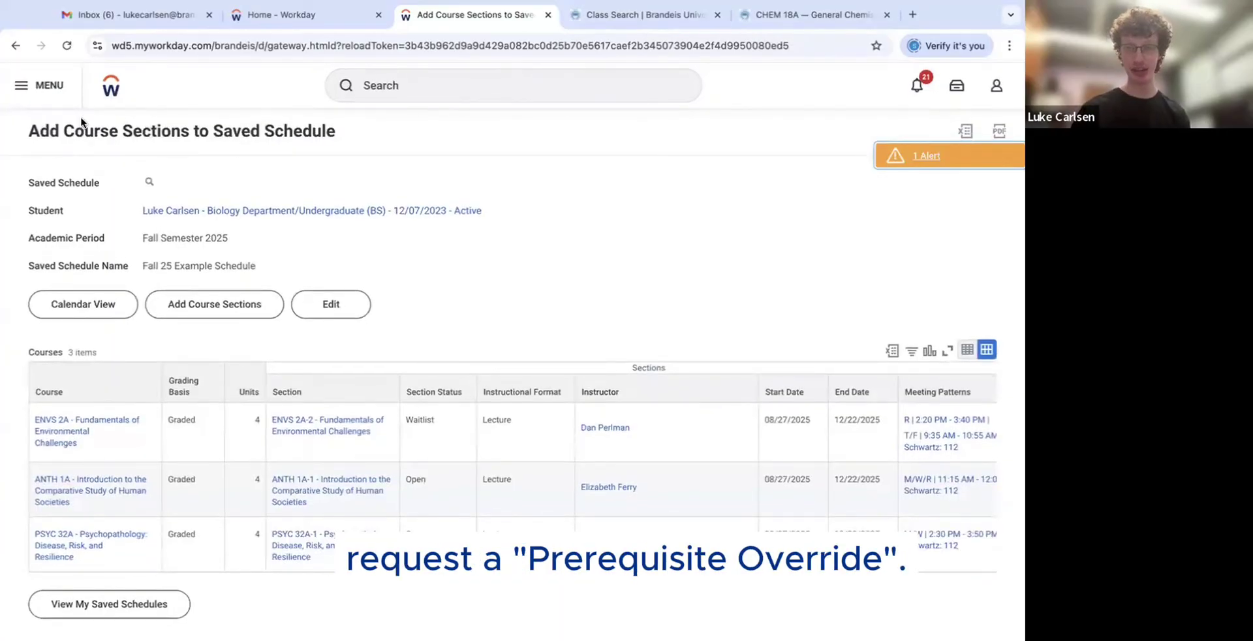
# - Go to the Academics page and expand More (3) under Planning & Registration
pyautogui.click(25, 84)
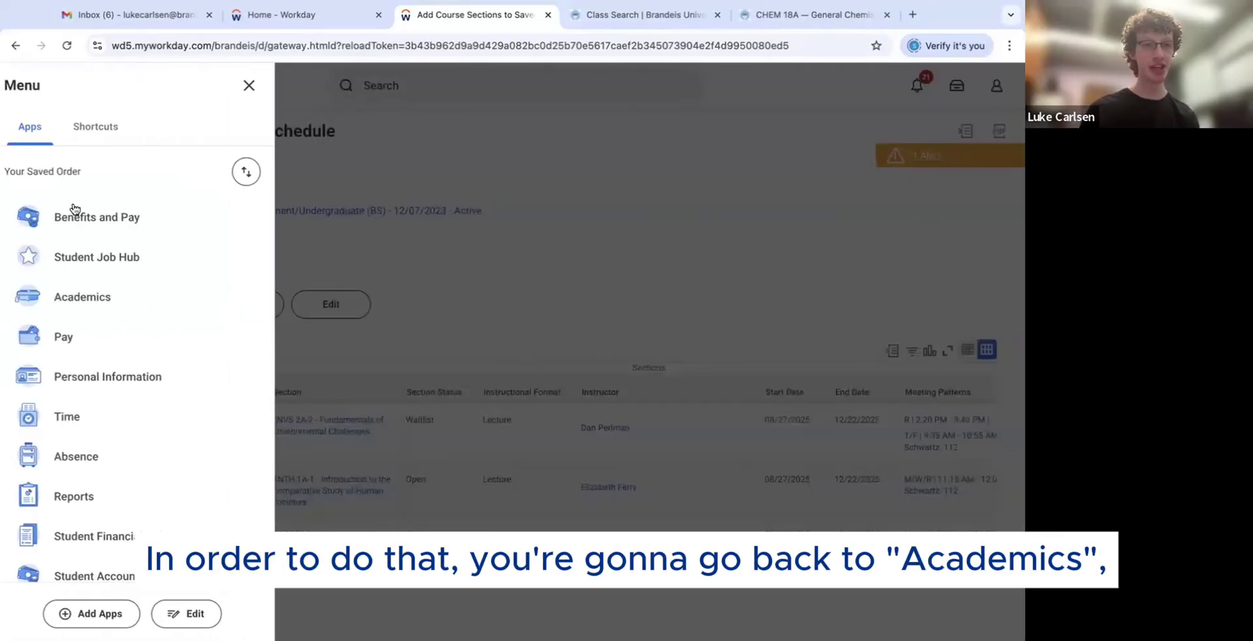
pyautogui.click(76, 289)
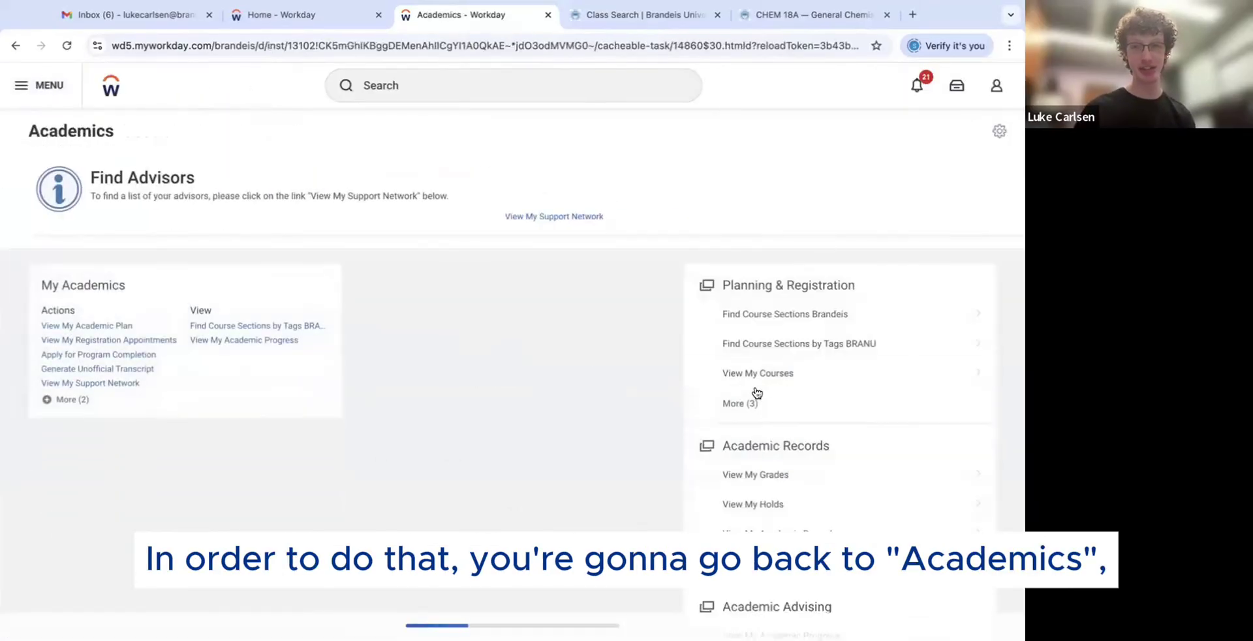
pyautogui.scroll(-1, 755, 399)
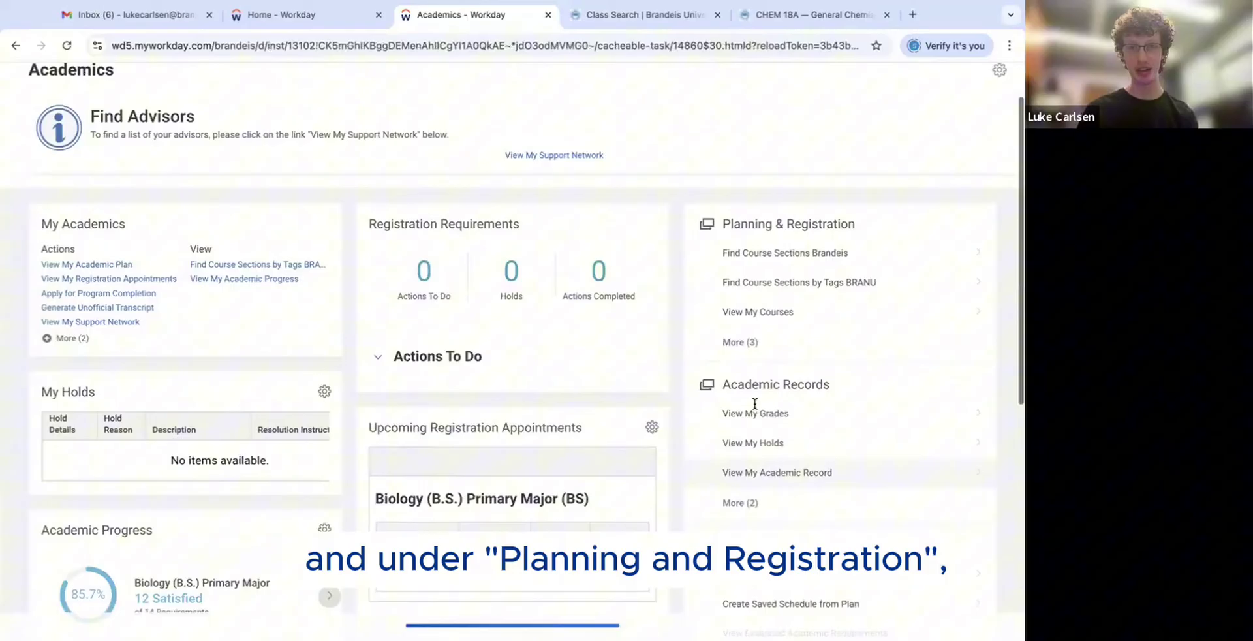
pyautogui.click(740, 342)
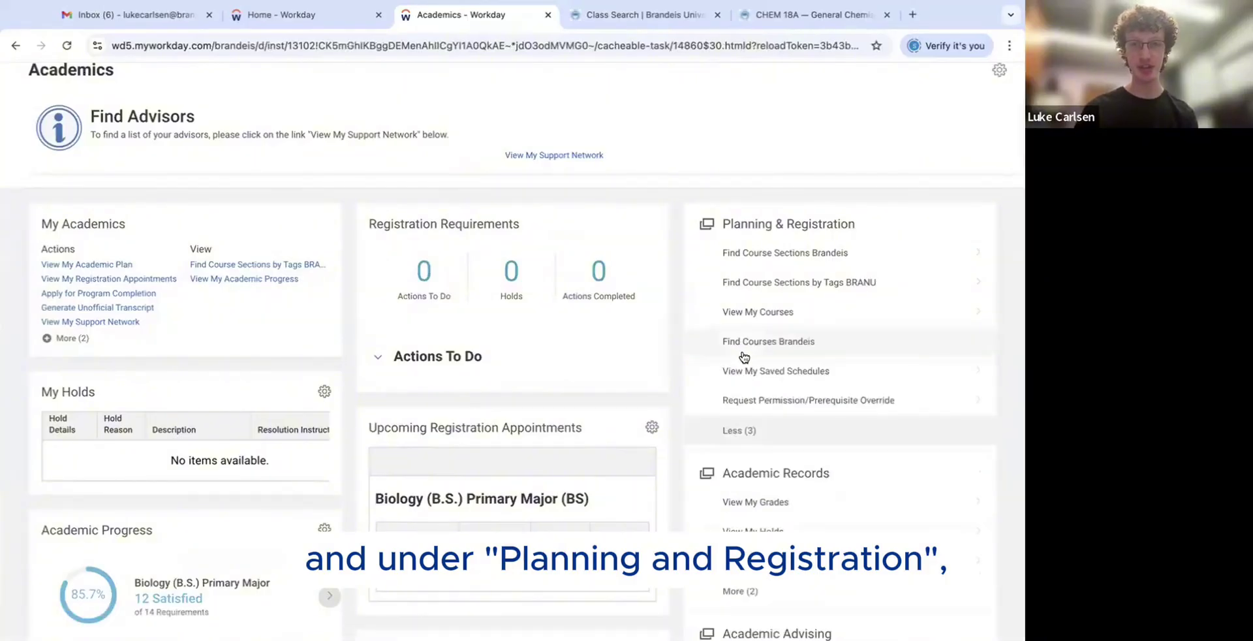
# - Start a Request Permission/Prerequisite Override with academic period Fall Semester 2025
pyautogui.click(747, 401)
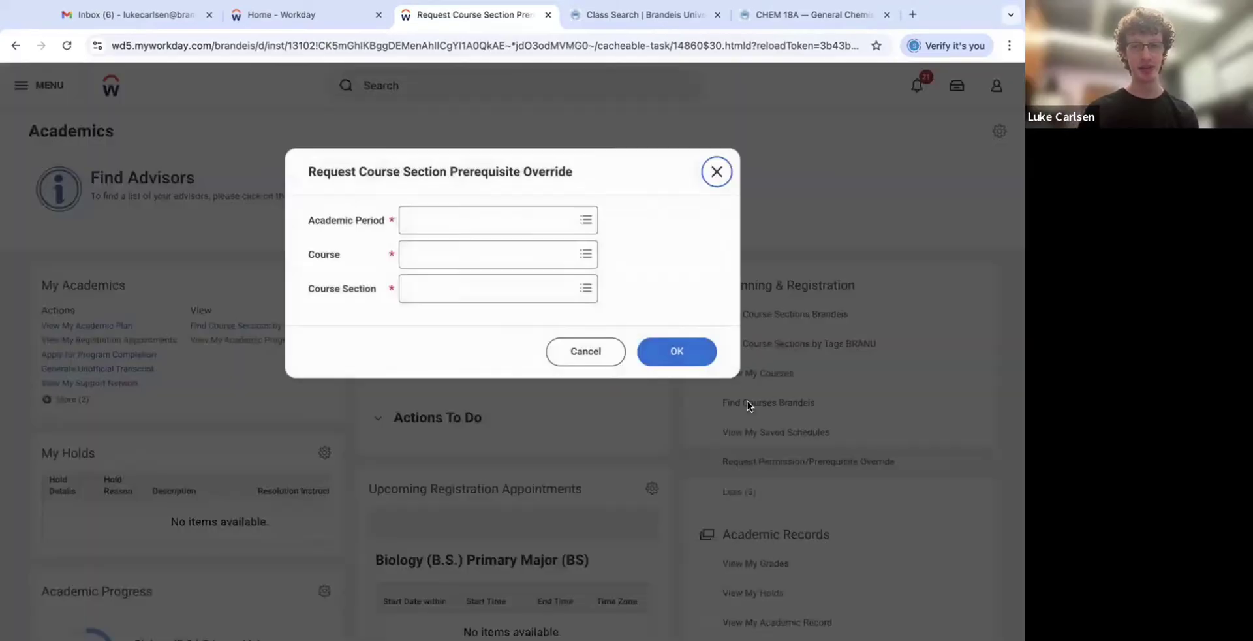
pyautogui.click(523, 225)
pyautogui.click(476, 257)
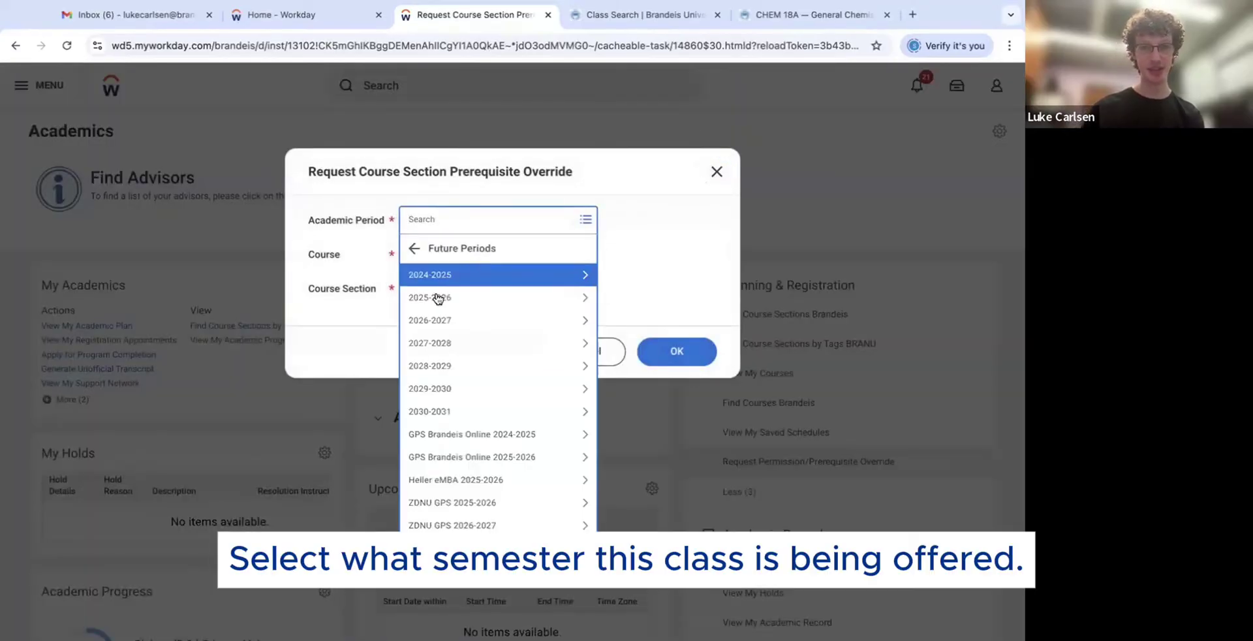
pyautogui.click(437, 299)
pyautogui.click(428, 274)
# - Set the request's course to PSYC 32A and section PSYC 32A-1, then confirm
pyautogui.click(415, 252)
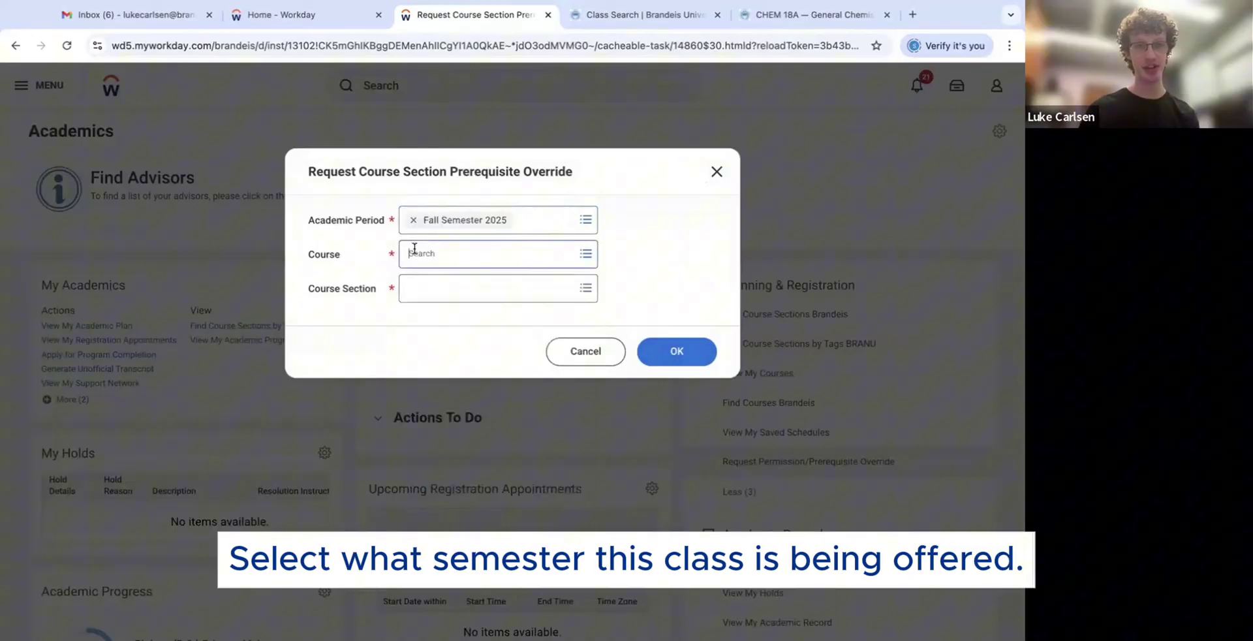
pyautogui.write('PYSCH')
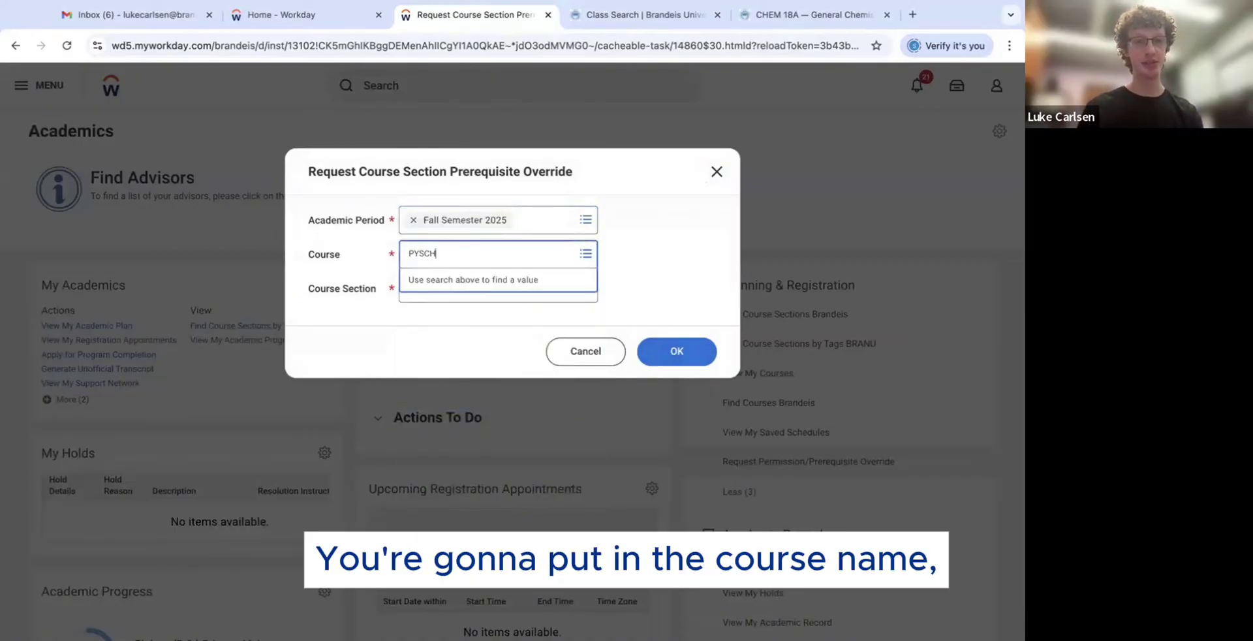
pyautogui.write('32a')
pyautogui.press('Return')
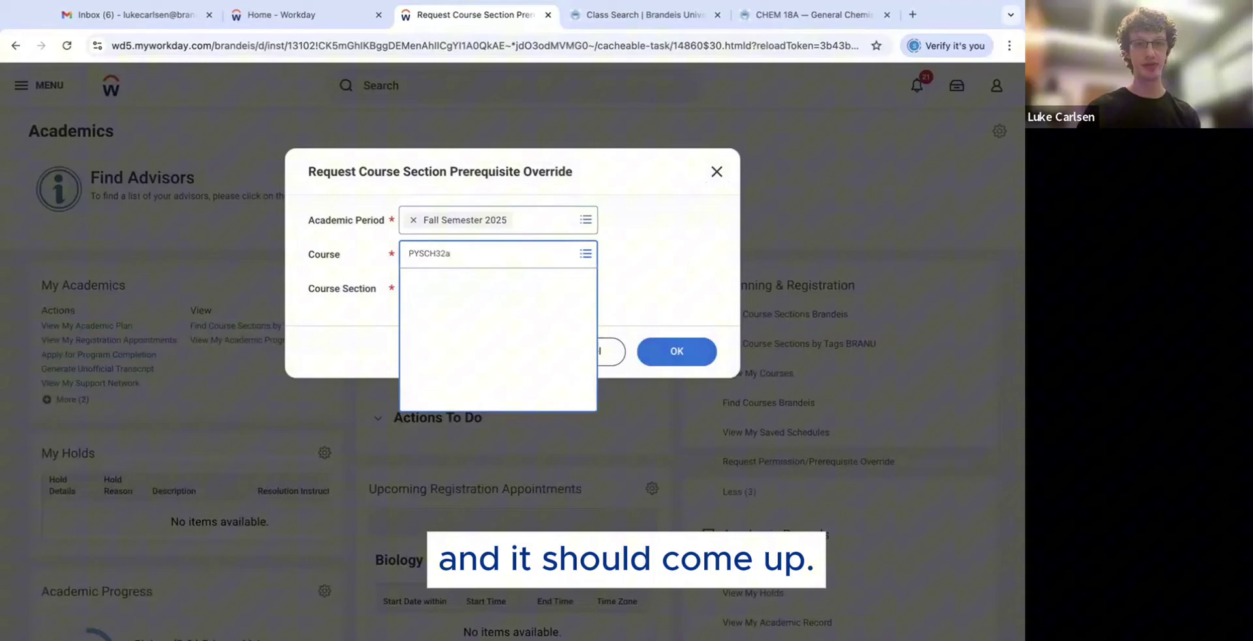
pyautogui.click(676, 261)
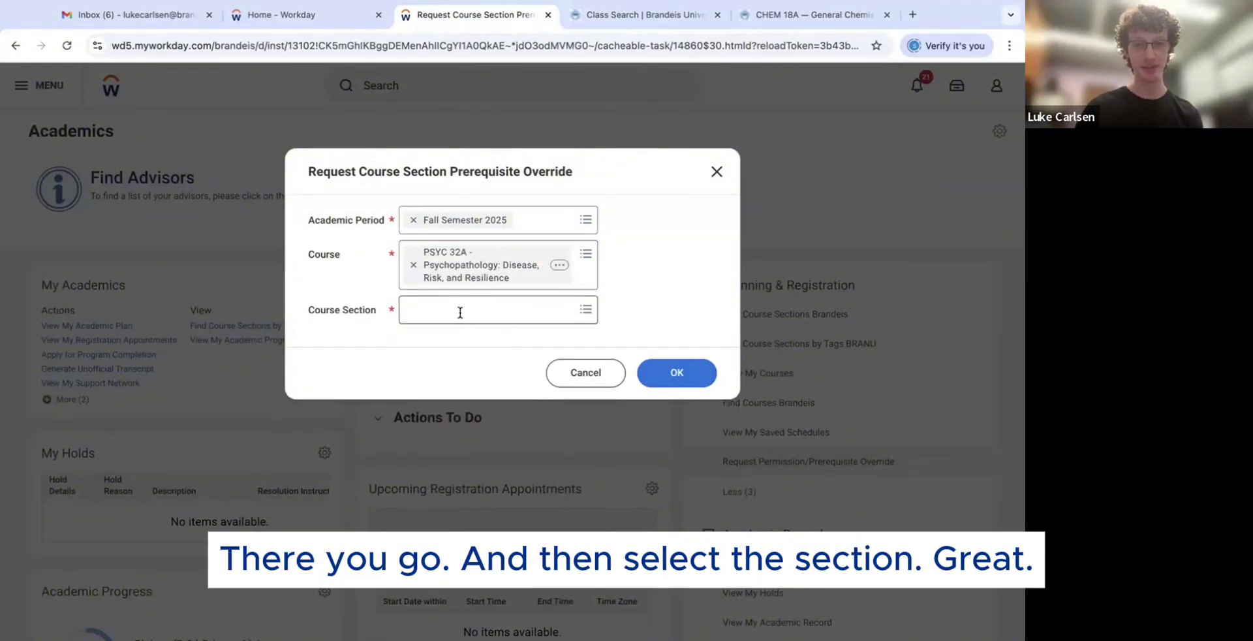
pyautogui.click(459, 311)
pyautogui.click(456, 346)
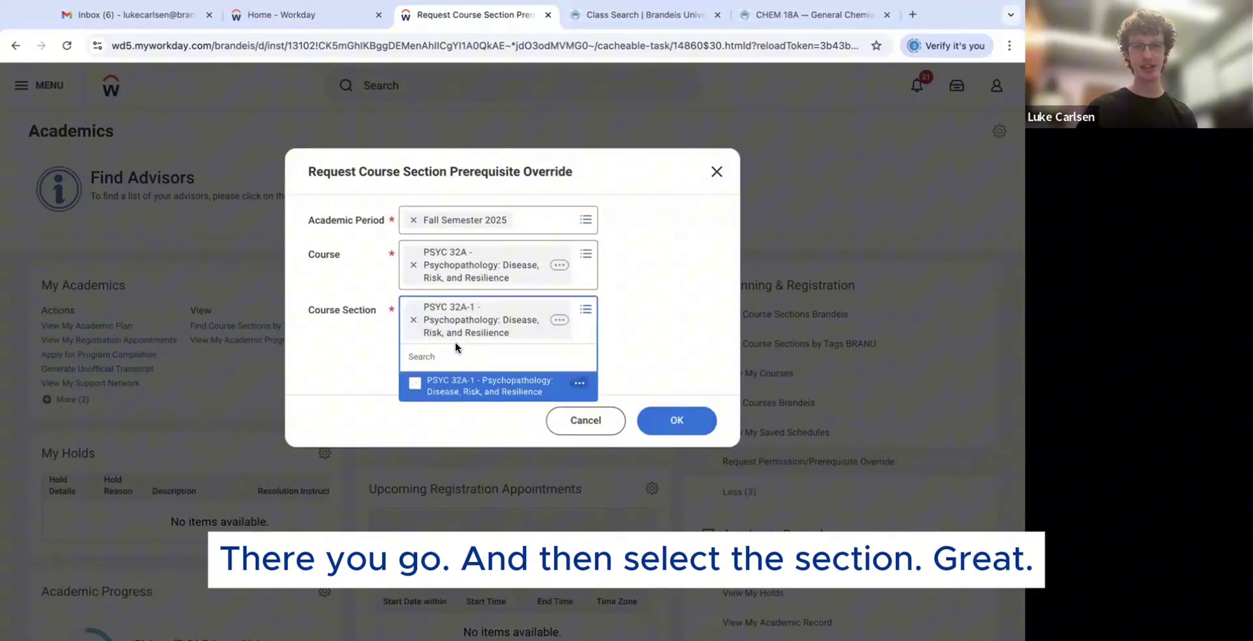
pyautogui.click(675, 415)
pyautogui.click(675, 406)
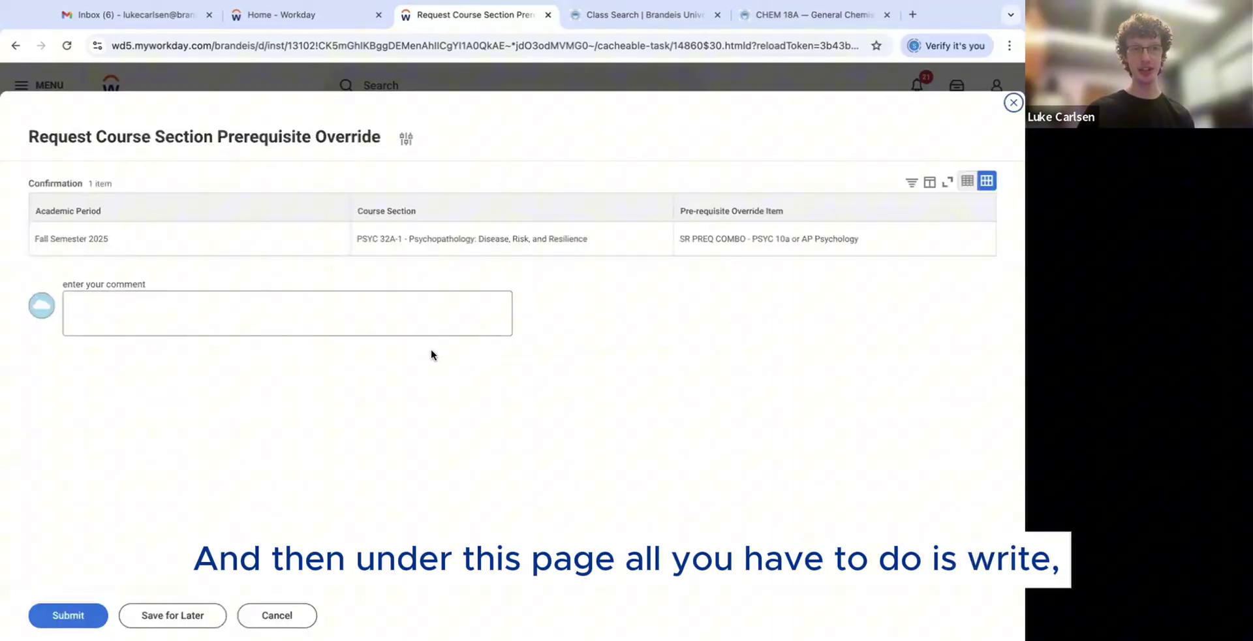
# - Comment 'took AP Psychology in high school and got a 4 on the AP exam', then cancel the request
pyautogui.click(383, 321)
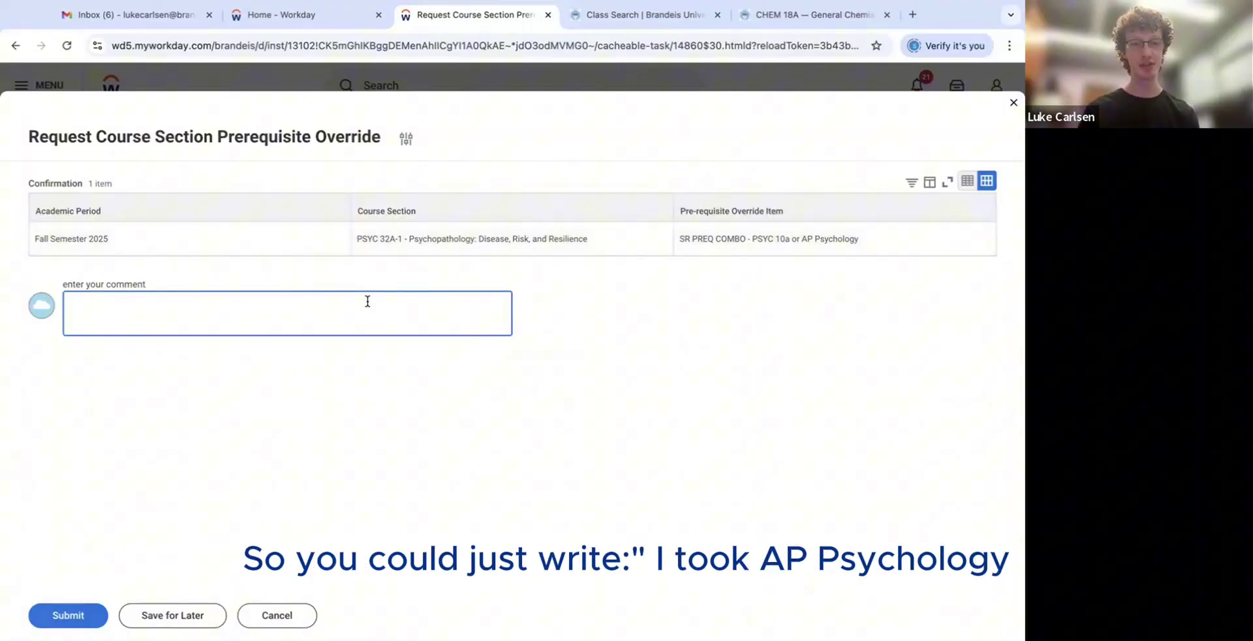
pyautogui.write('took AP Psychol')
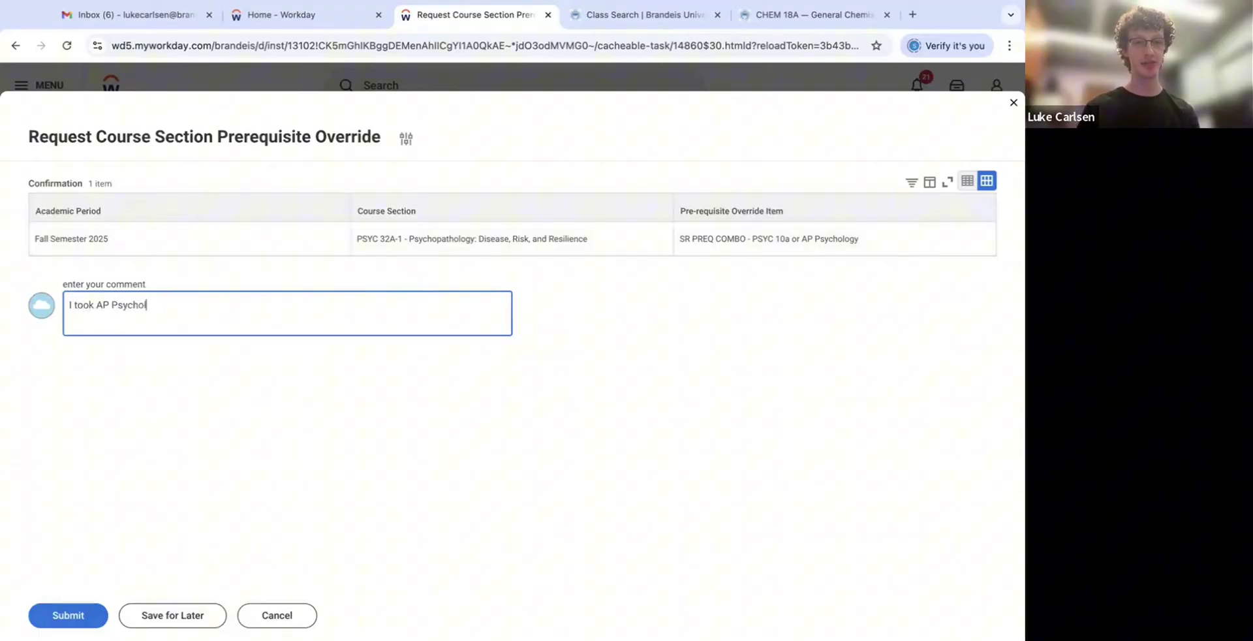
pyautogui.write('ogy in high sc')
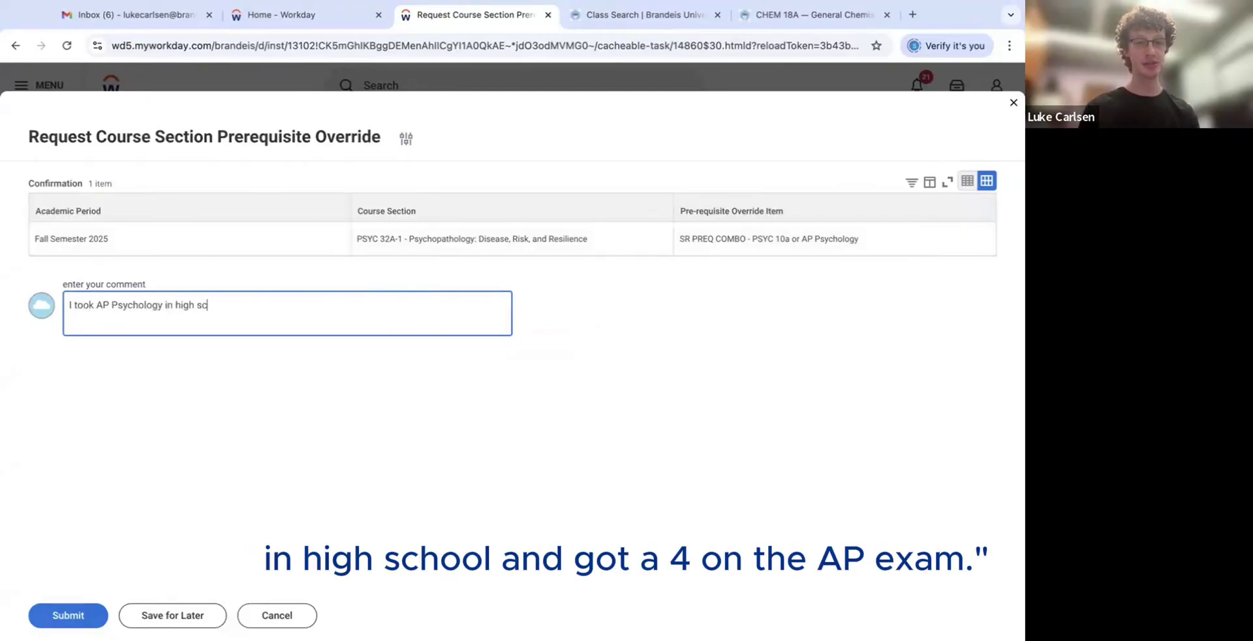
pyautogui.write('hool and got a 4')
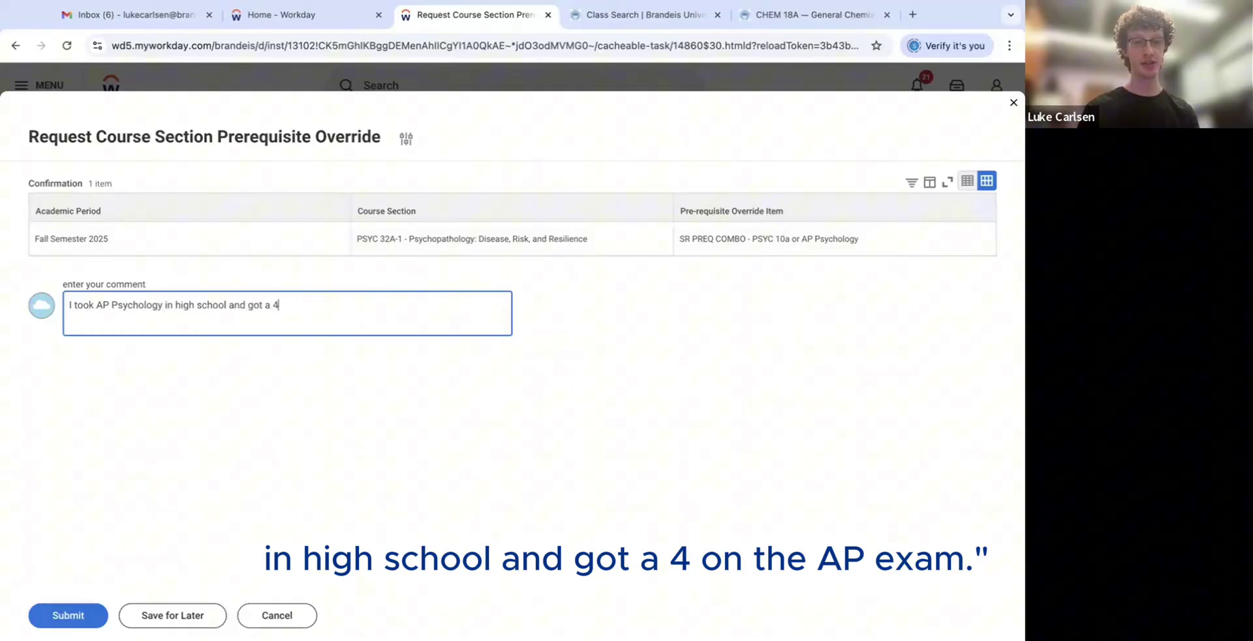
pyautogui.write(' on the AP exam')
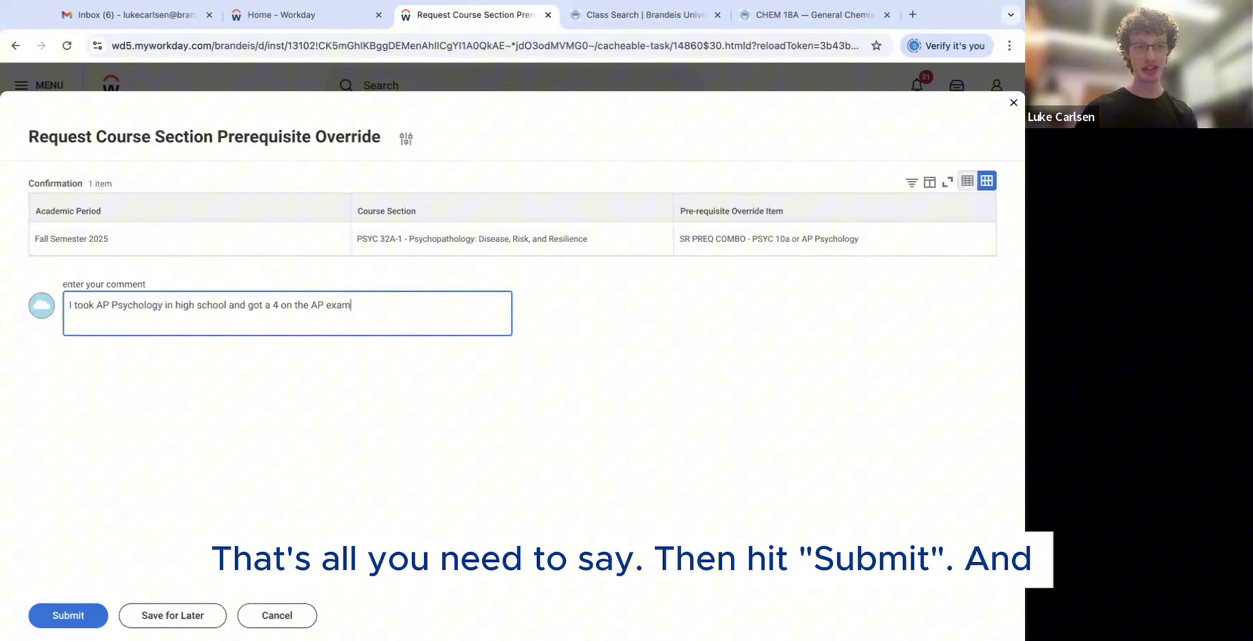
pyautogui.click(298, 614)
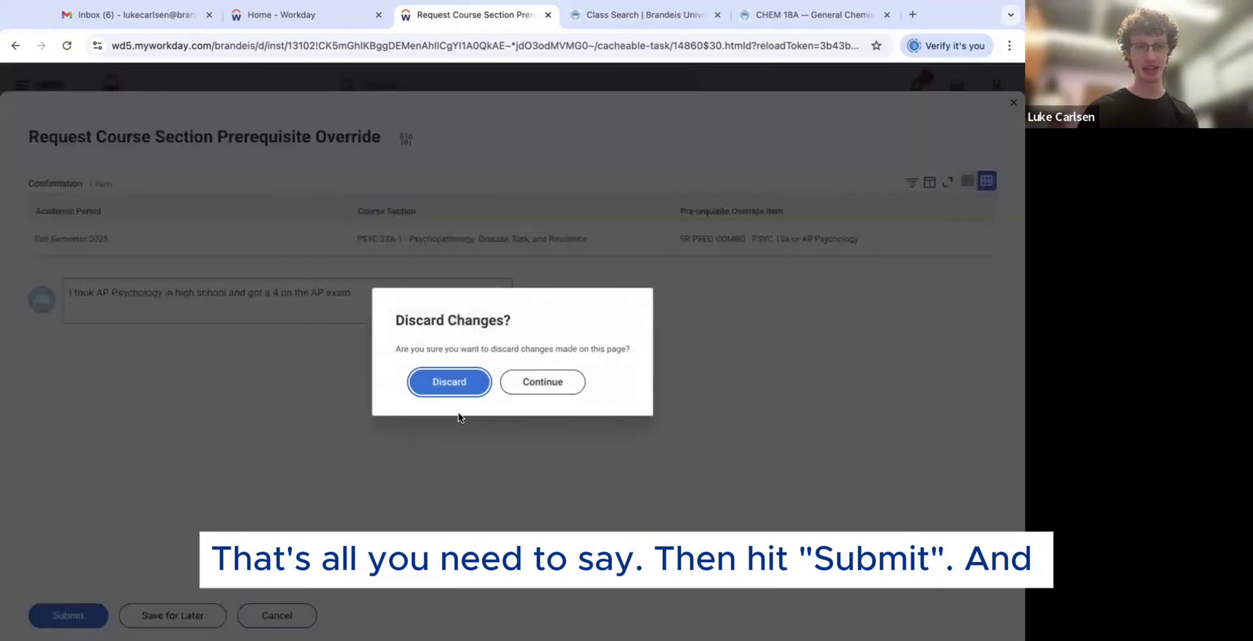
# - Discard the unsent override request and expand More (3) under Planning & Registration
pyautogui.click(449, 382)
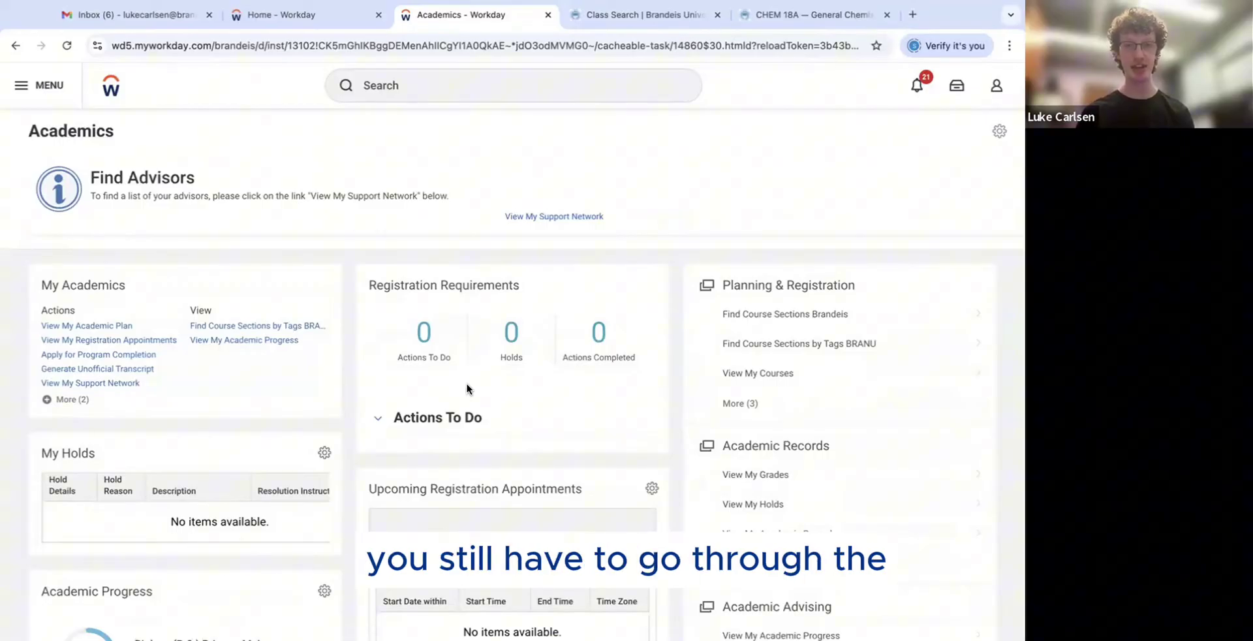
pyautogui.click(720, 402)
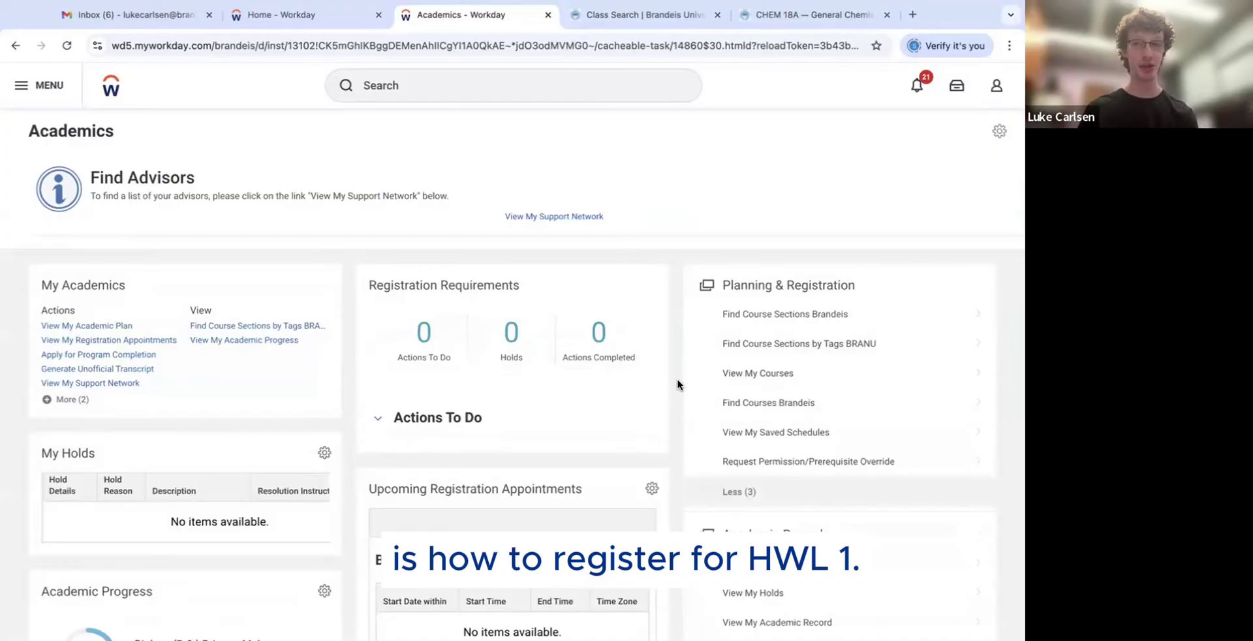
# - Find Course Sections Brandeis with start date Fall Semester Module 1 2025 and Undergraduate level
pyautogui.click(746, 315)
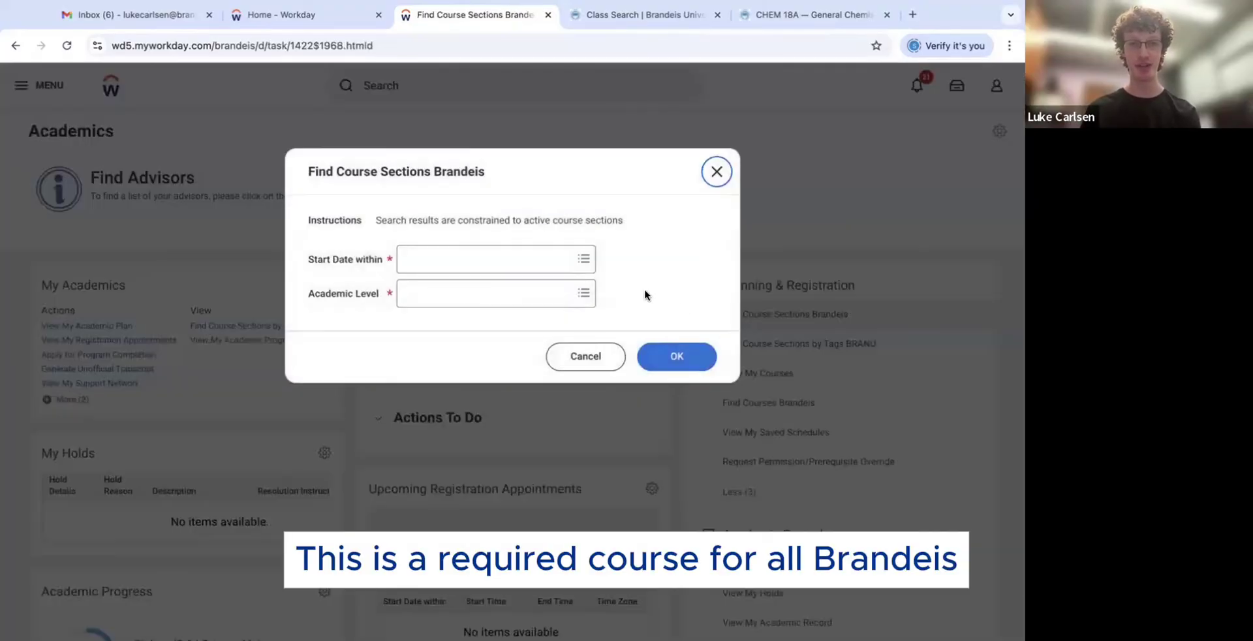
pyautogui.click(580, 261)
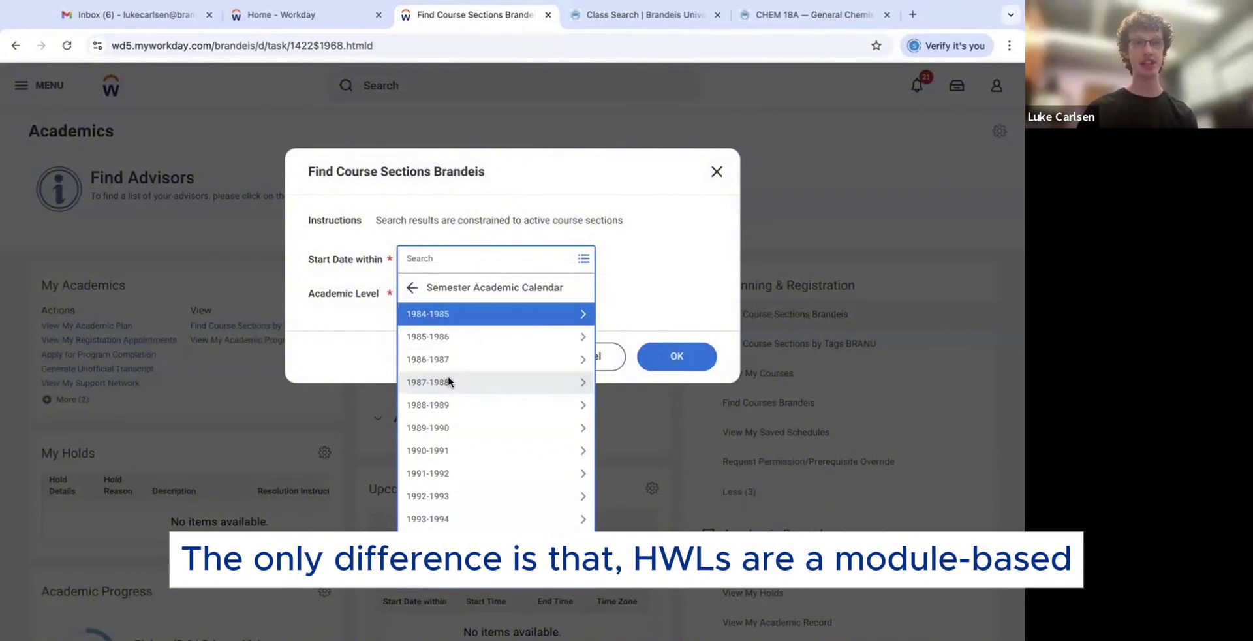
pyautogui.scroll(-7, 449, 382)
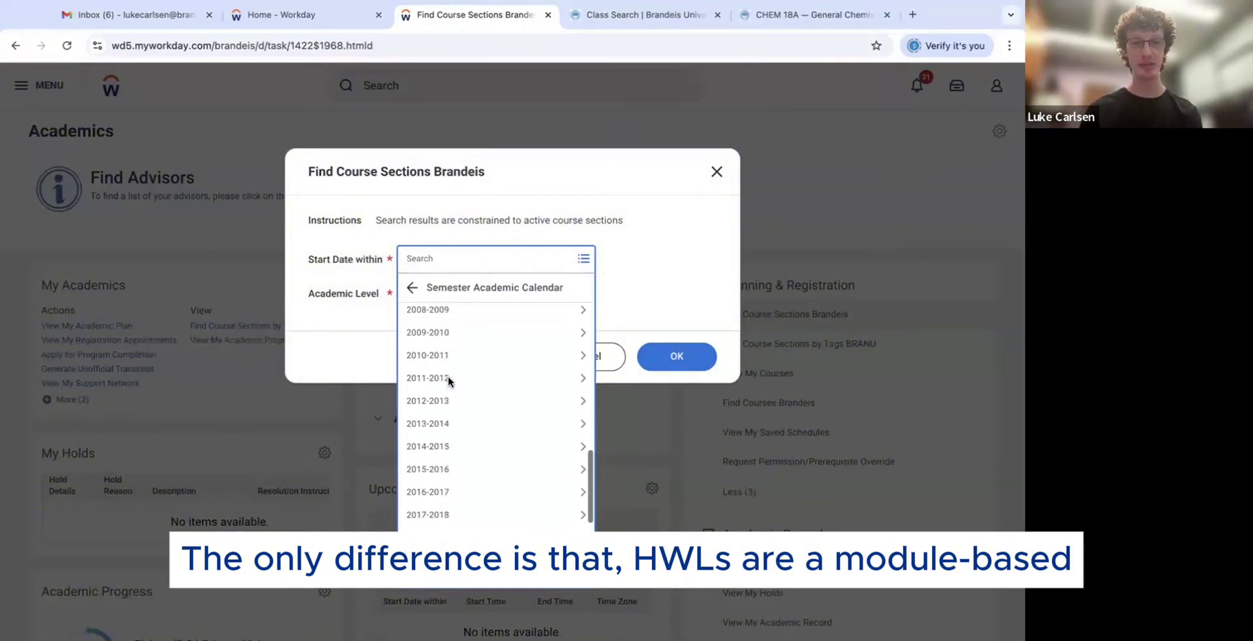
pyautogui.scroll(-2, 441, 522)
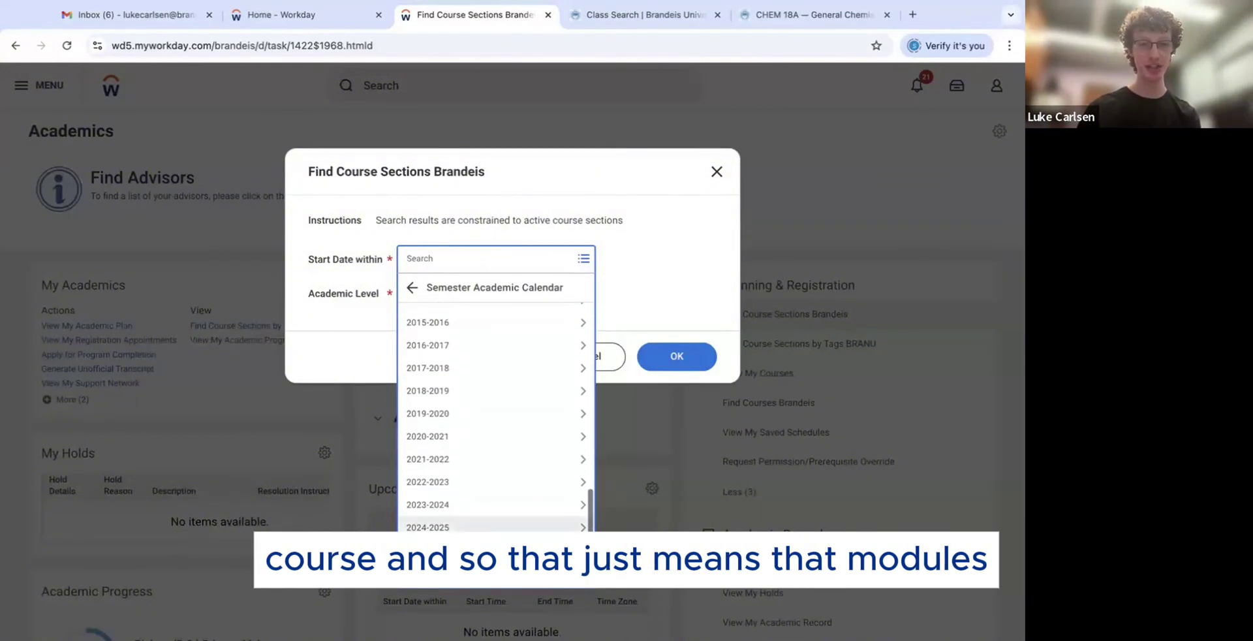
pyautogui.click(444, 551)
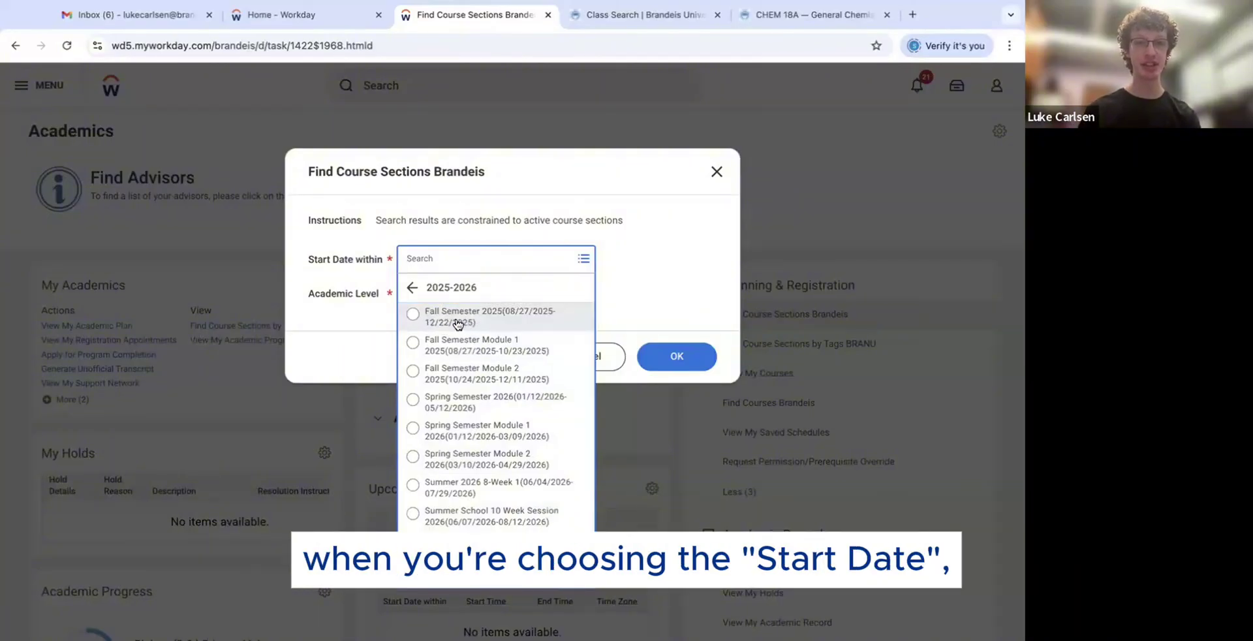
pyautogui.click(463, 352)
pyautogui.click(438, 299)
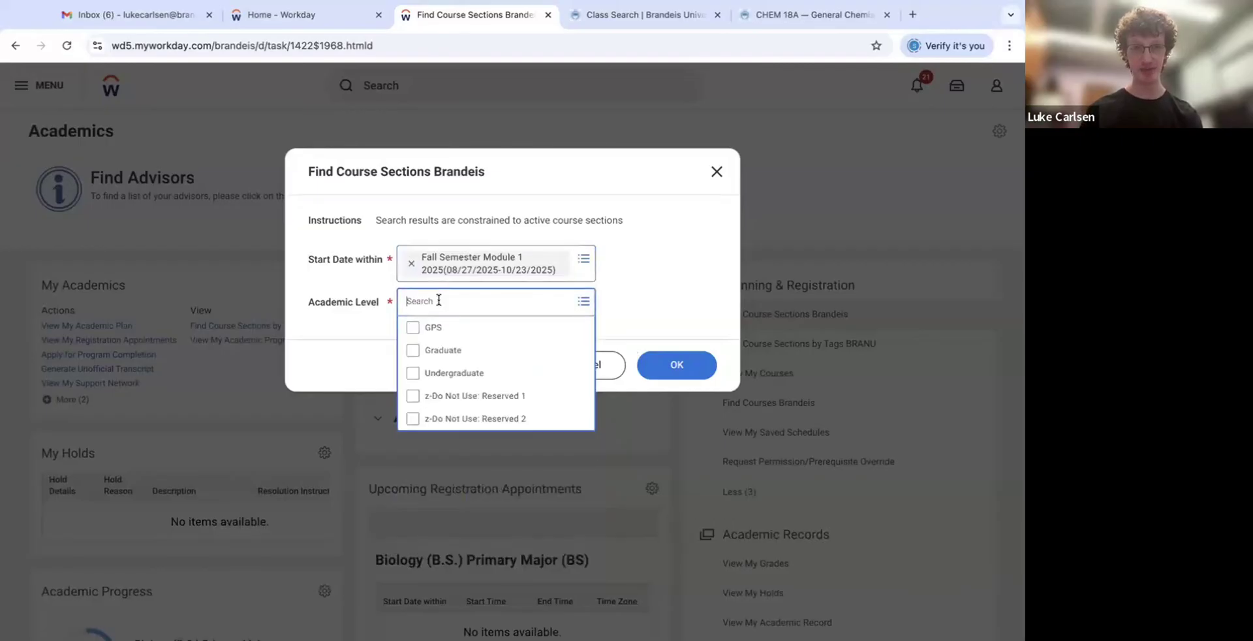
pyautogui.click(438, 373)
pyautogui.click(653, 382)
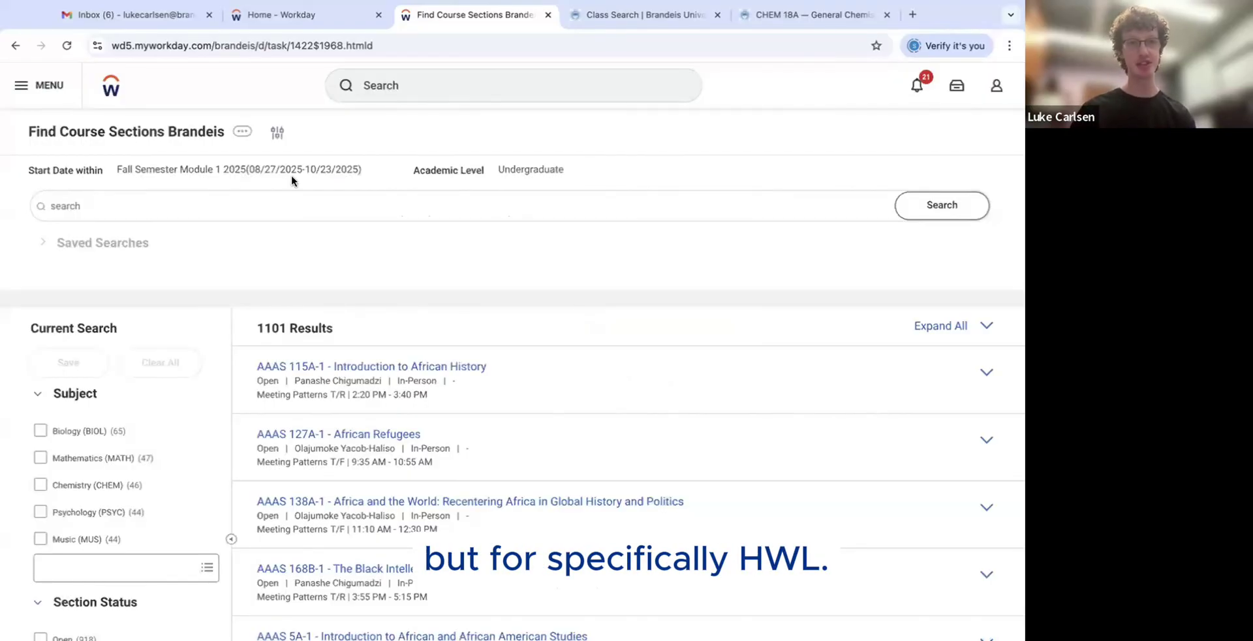
# - Search the results for HWL and open section HWL 1-13 Navigating Health and Safety
pyautogui.click(292, 206)
pyautogui.click(147, 321)
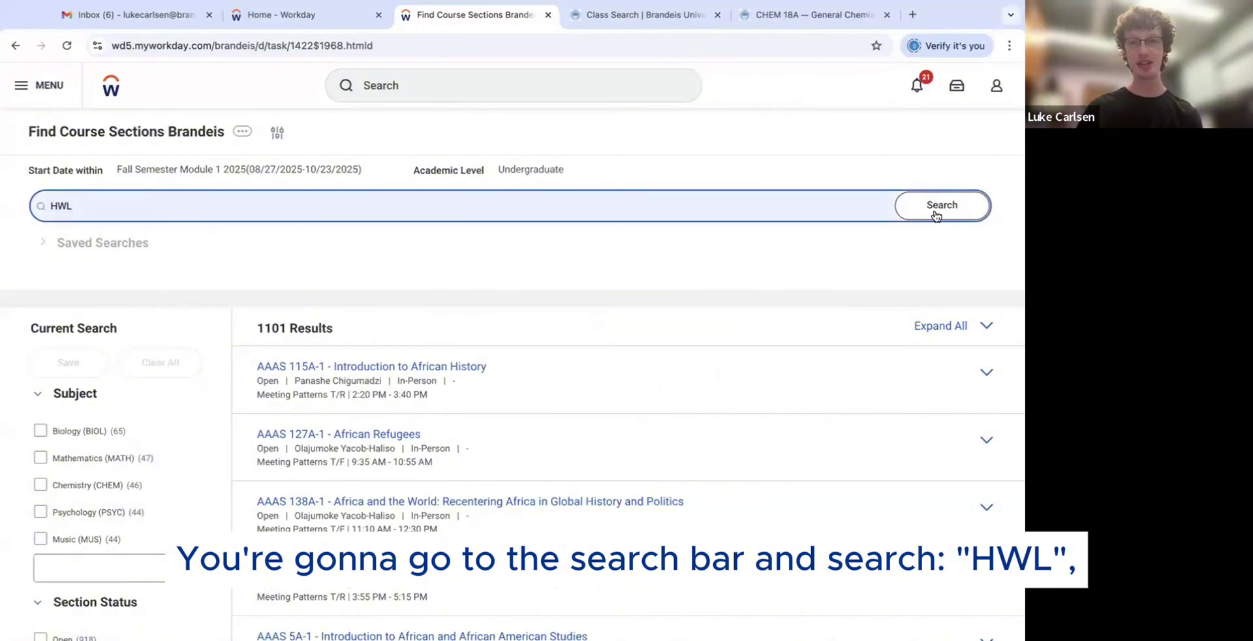
pyautogui.click(937, 207)
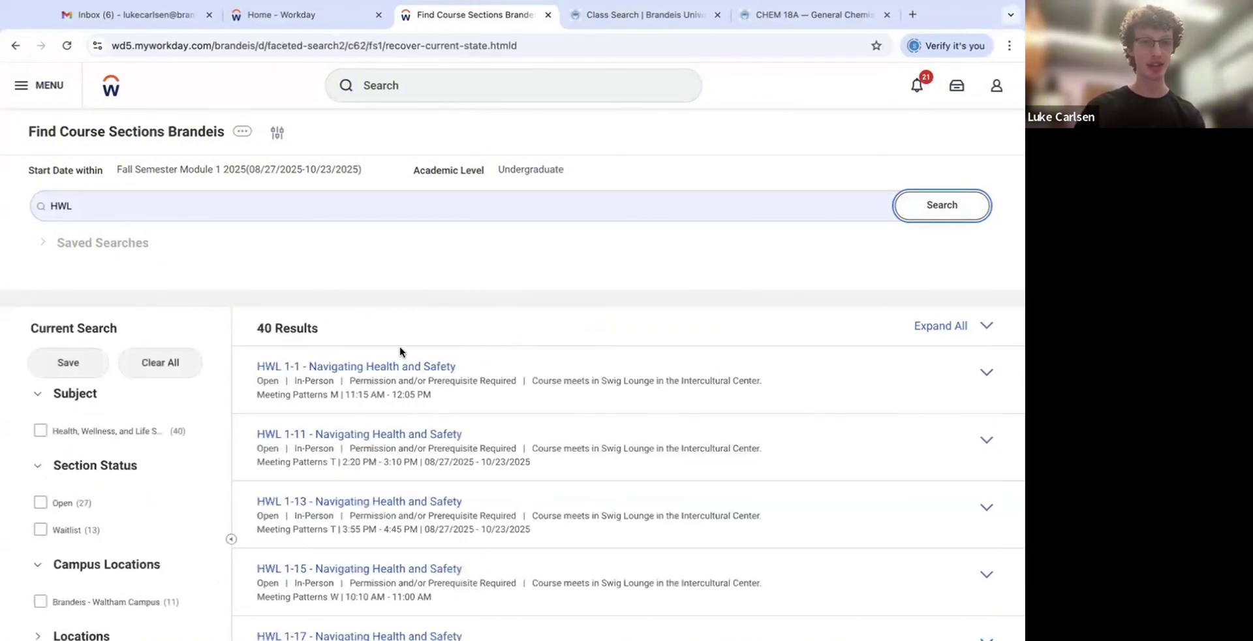
pyautogui.scroll(-3, 317, 424)
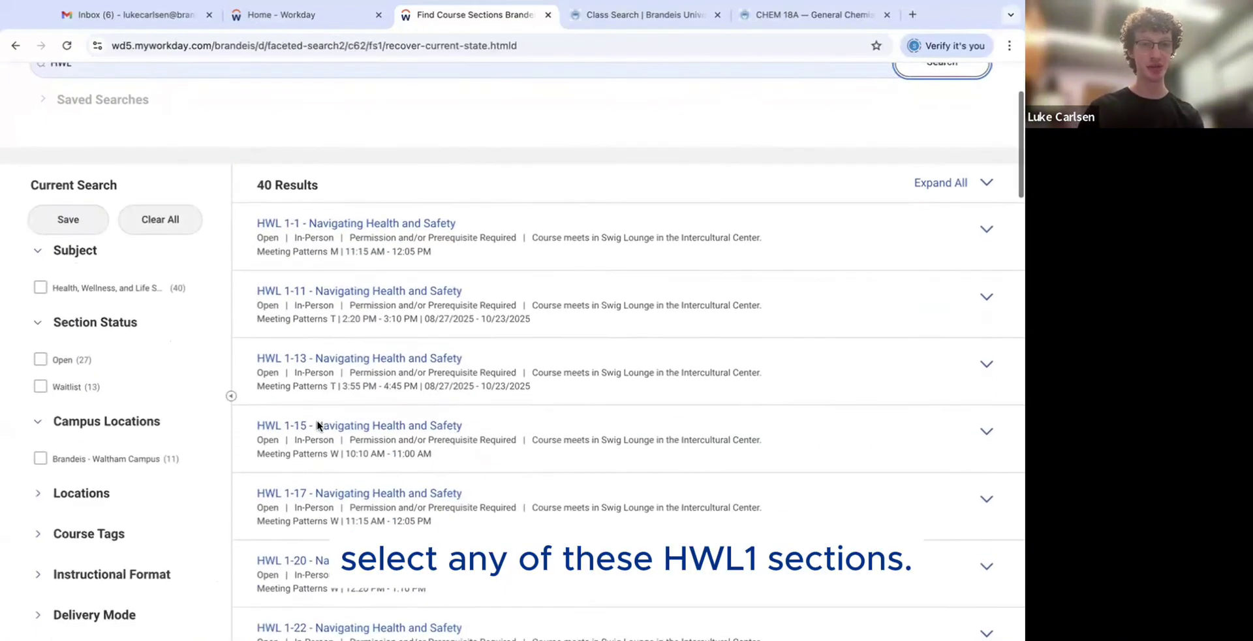
pyautogui.scroll(-2, 318, 426)
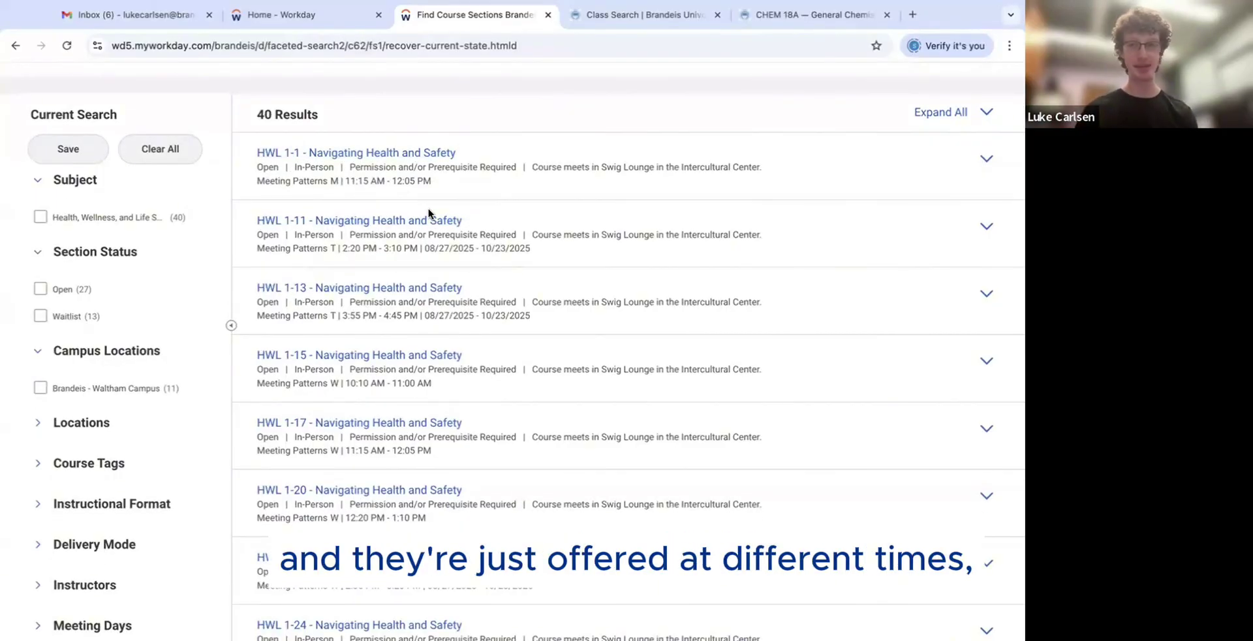
pyautogui.click(360, 289)
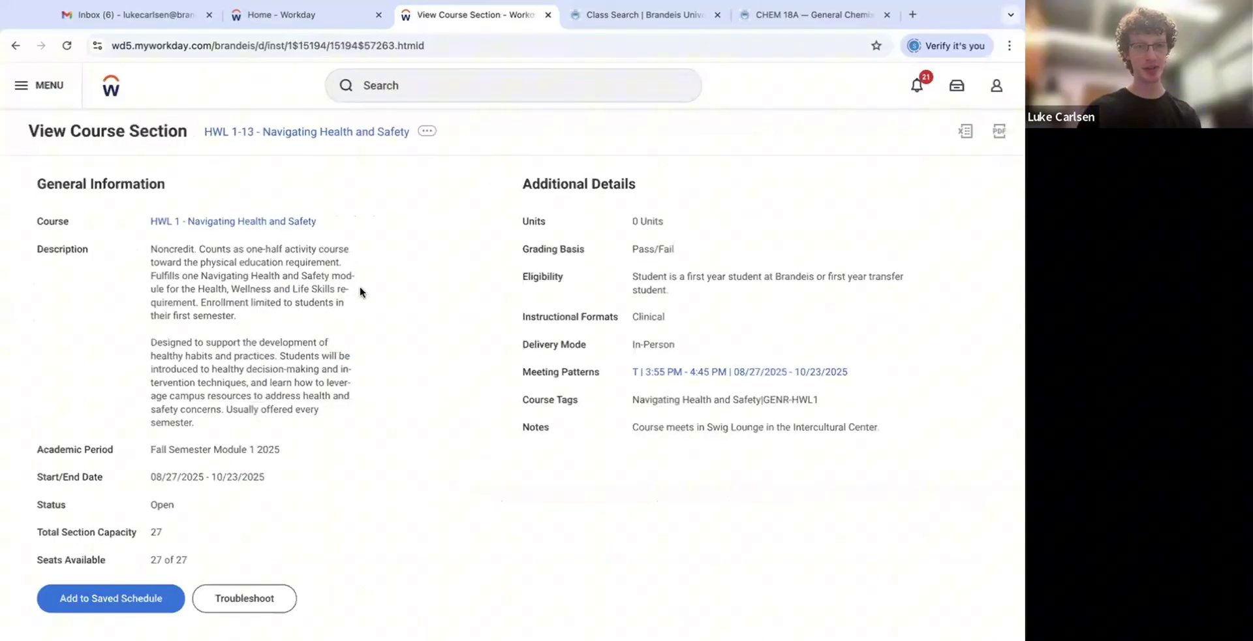
# - Add HWL 1-13 to the saved Fall 25 Example Schedule, keeping that section checked
pyautogui.click(134, 595)
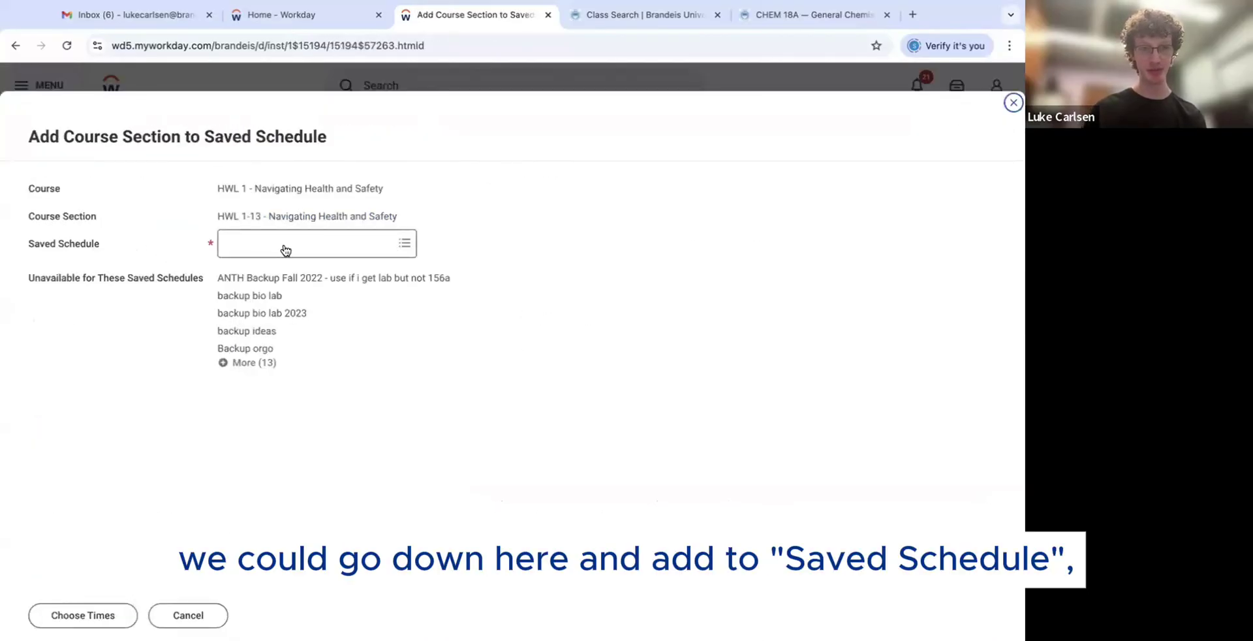
pyautogui.click(285, 248)
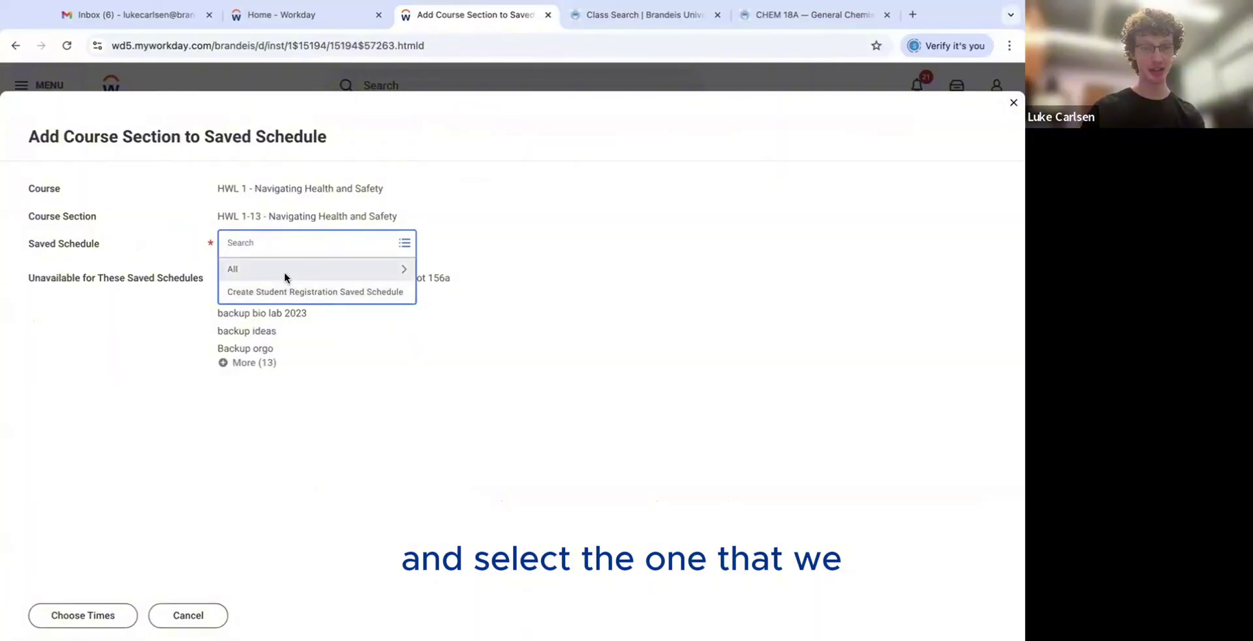
pyautogui.click(286, 277)
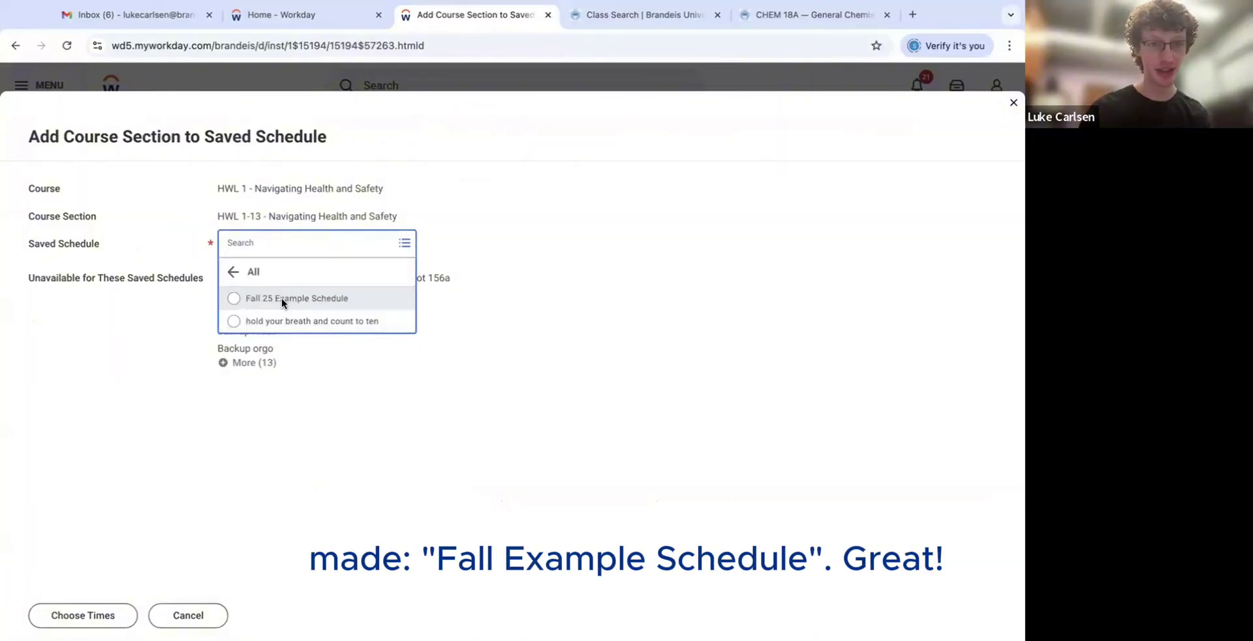
pyautogui.click(281, 301)
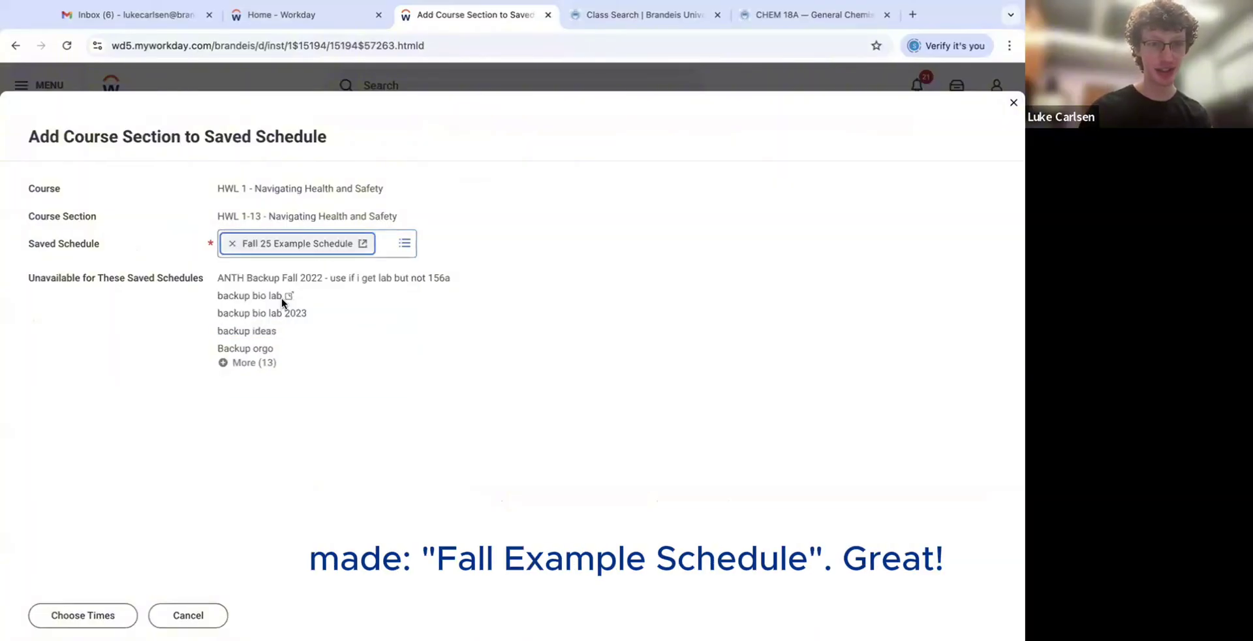
pyautogui.click(103, 616)
pyautogui.scroll(-3, 323, 495)
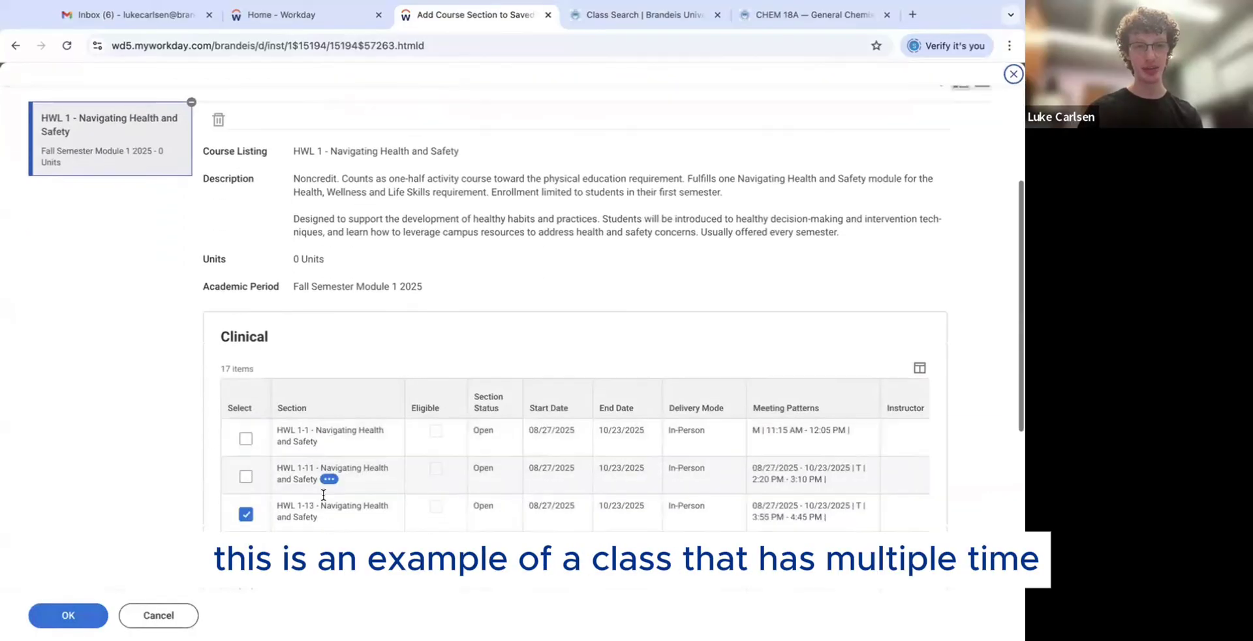
pyautogui.scroll(-5, 323, 495)
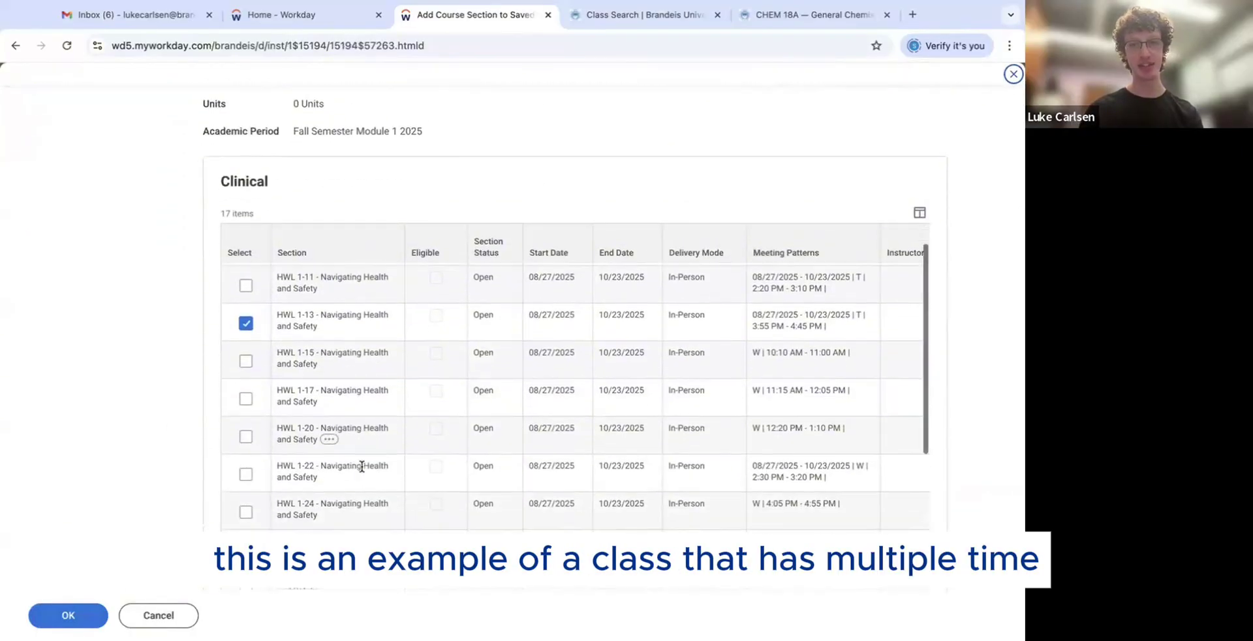
pyautogui.scroll(-2, 362, 466)
pyautogui.scroll(5, 361, 466)
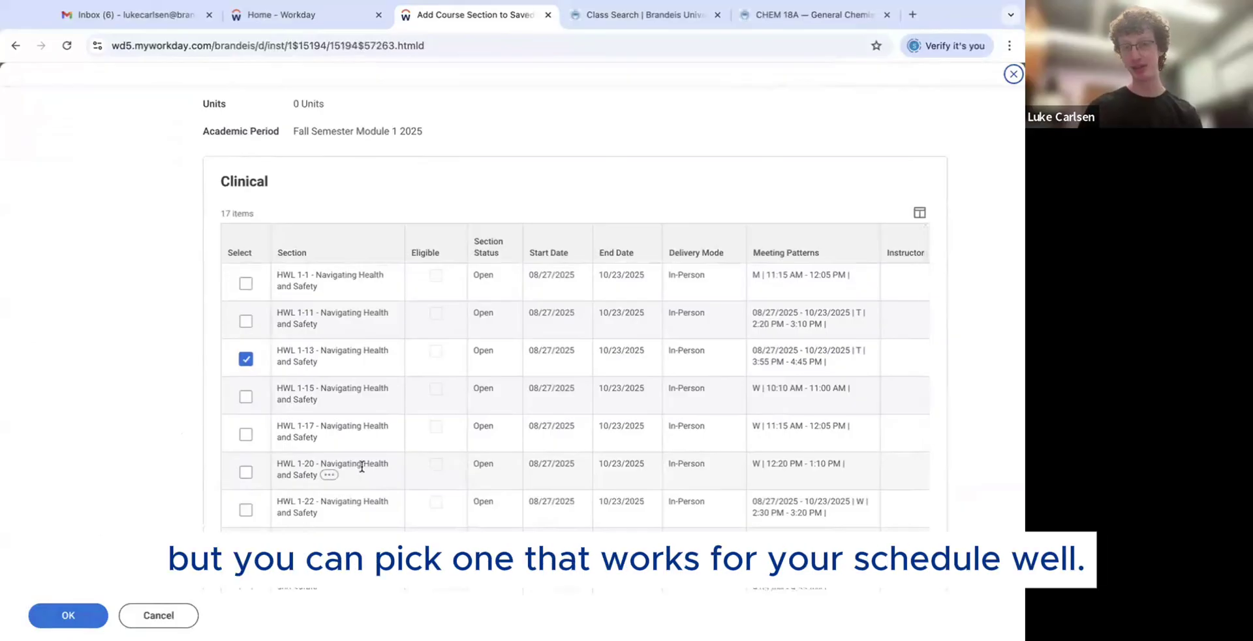
pyautogui.click(70, 615)
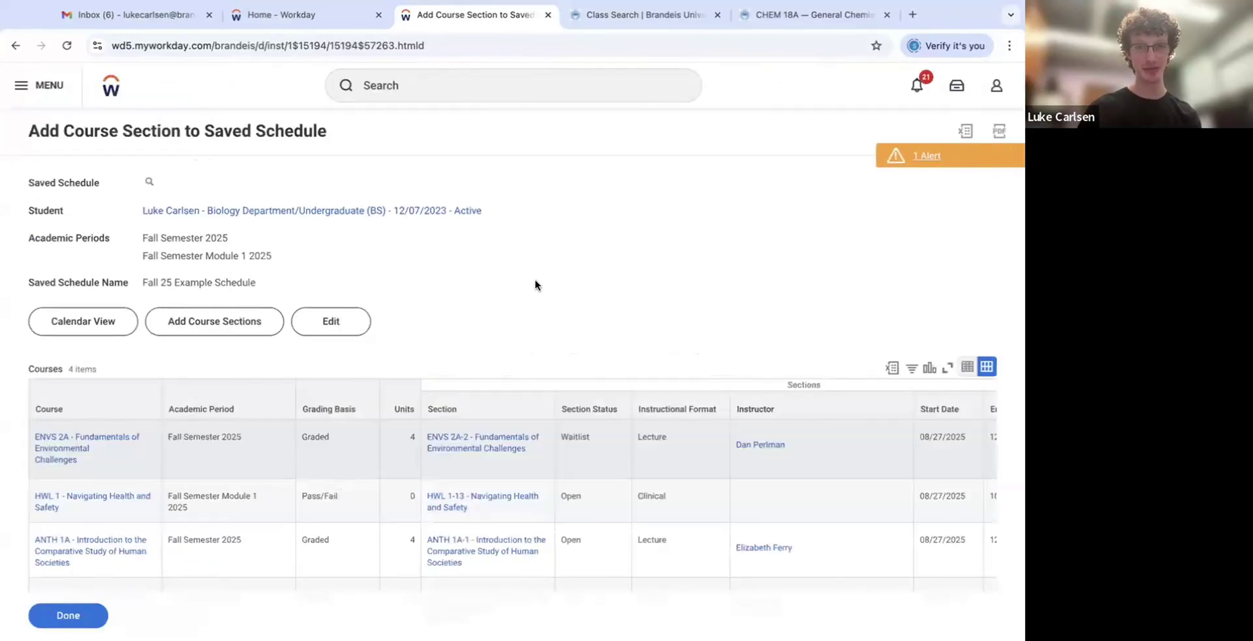
pyautogui.scroll(-2, 534, 283)
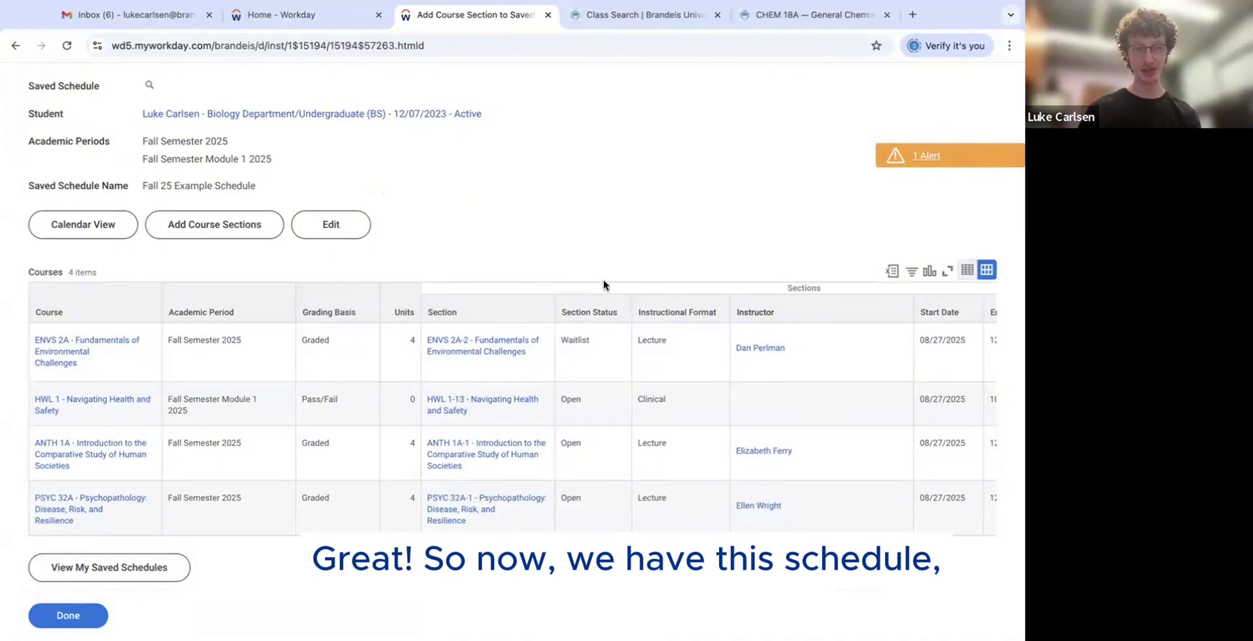
pyautogui.scroll(-1, 604, 284)
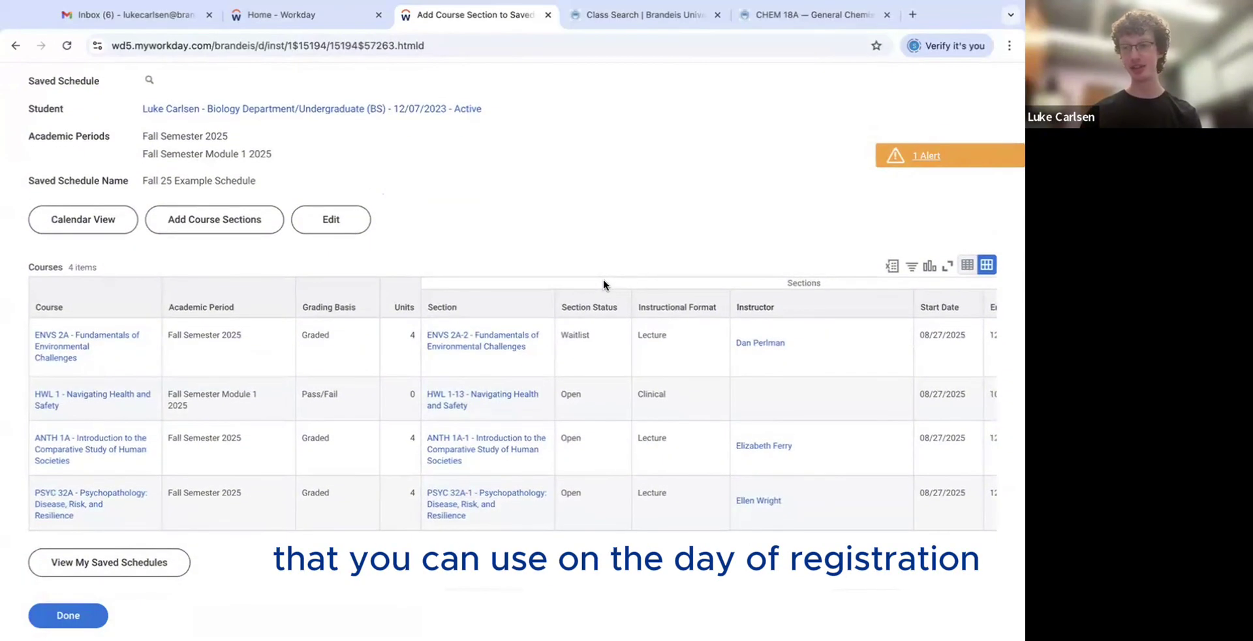